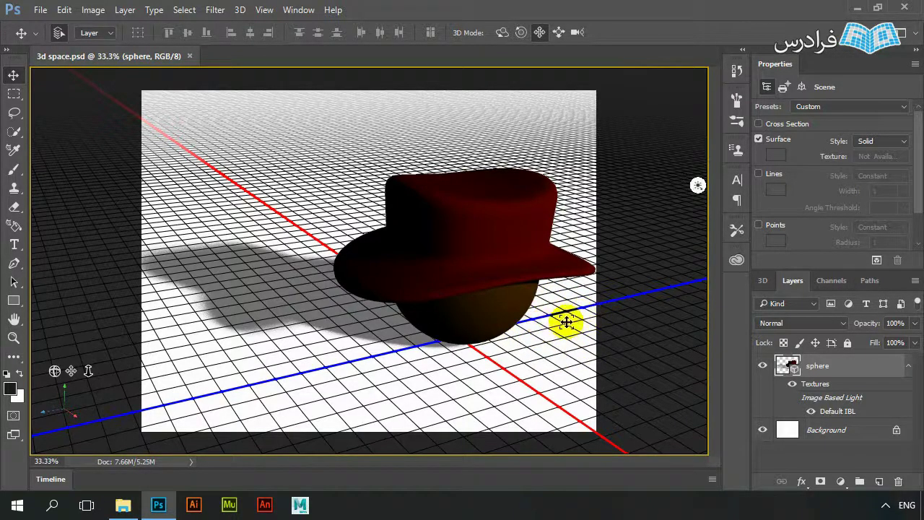
Enable Lines for the whole 3D scene alongside the solid surface rendering
click(467, 229)
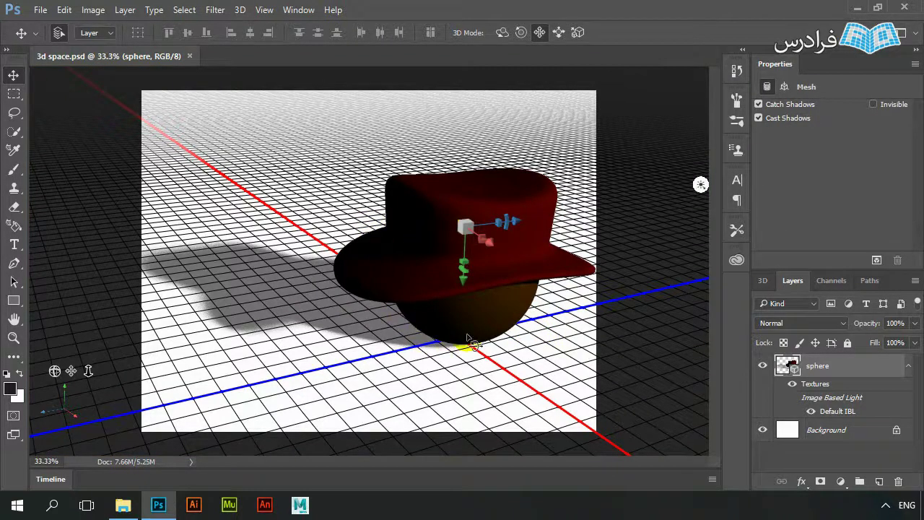
click(538, 324)
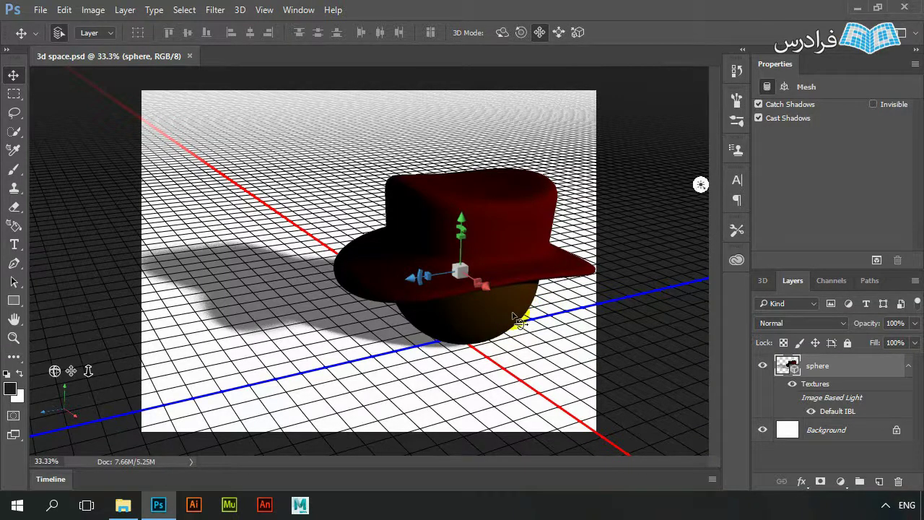
click(760, 282)
click(789, 342)
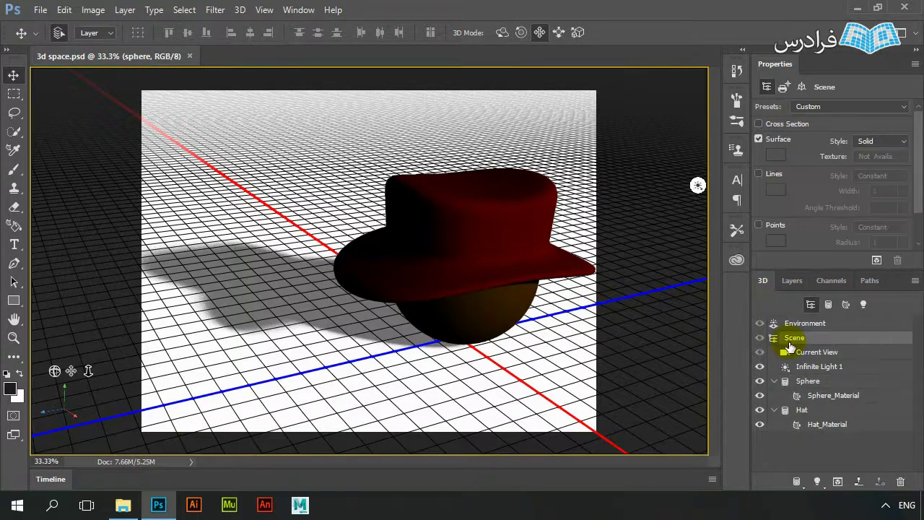
click(759, 173)
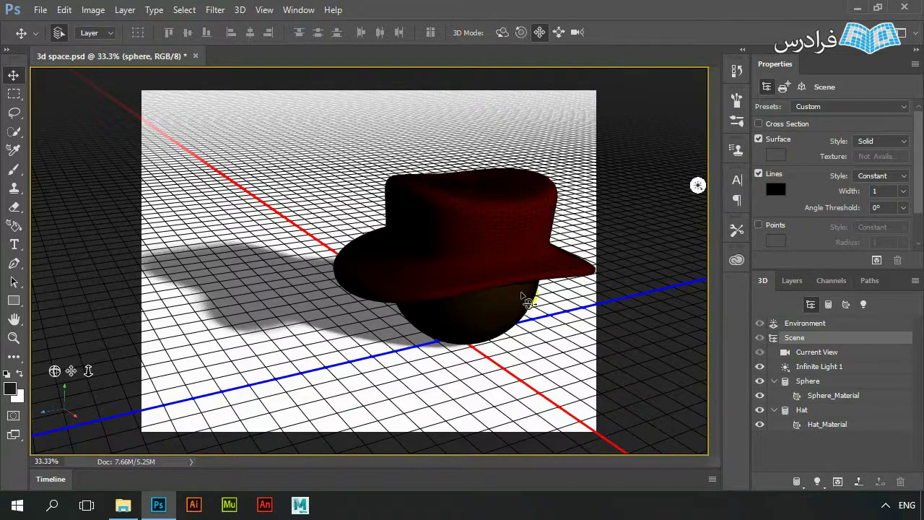
Examine the mesh lines on the hat and sphere from close up and from farther back
click(578, 31)
click(537, 319)
drag(538, 320, 561, 186)
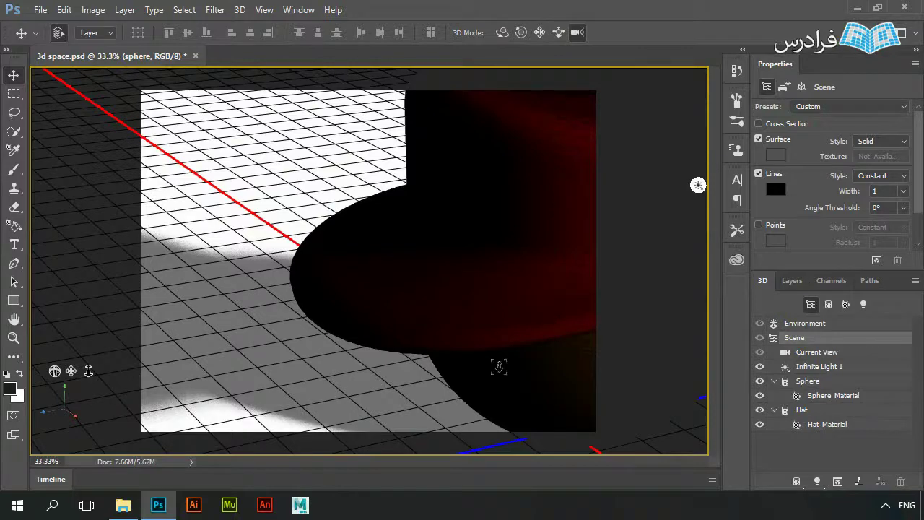
drag(499, 289, 260, 325)
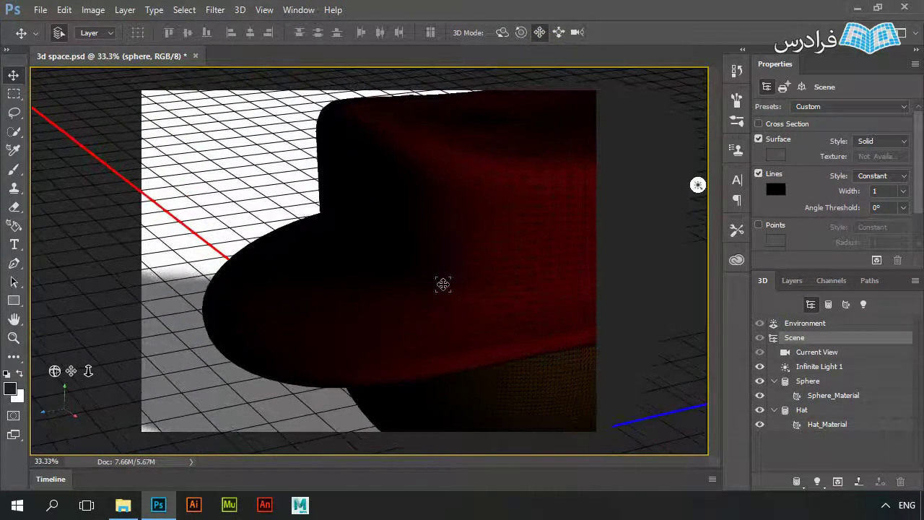
drag(444, 284, 383, 293)
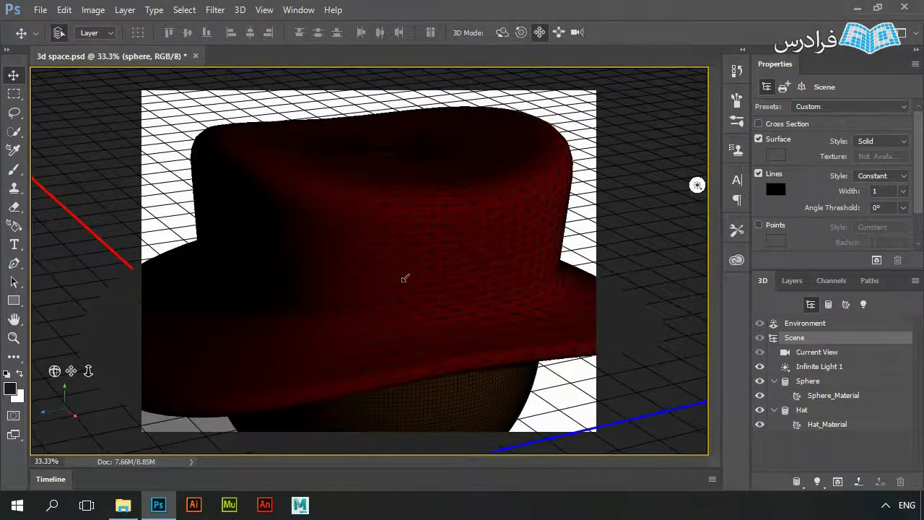
click(578, 32)
drag(563, 287, 419, 260)
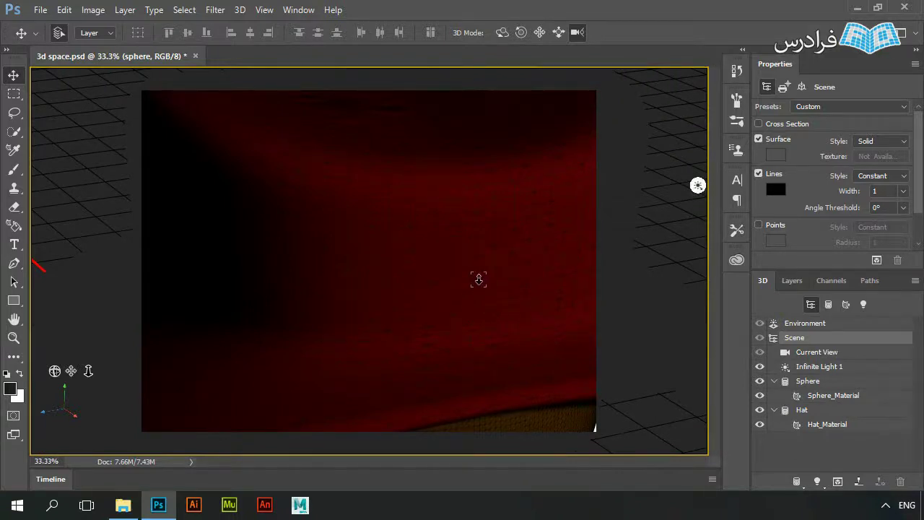
drag(488, 287, 505, 359)
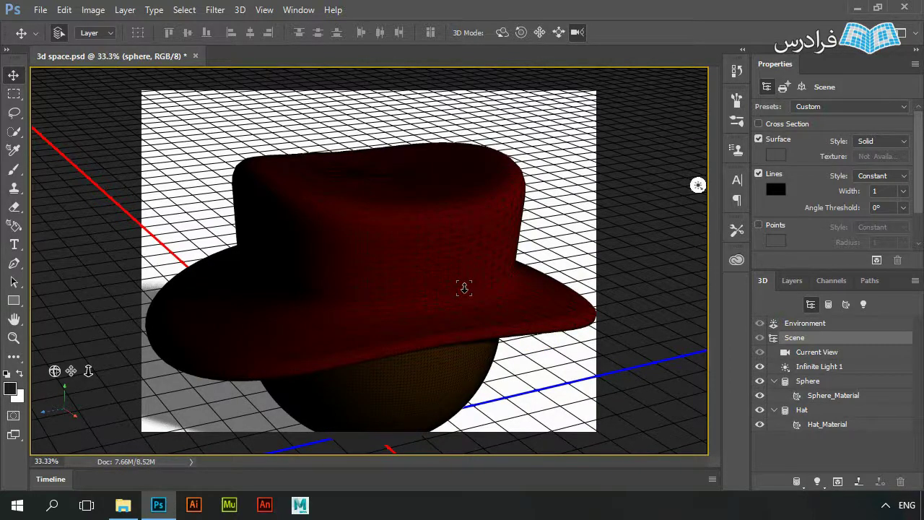
drag(469, 305, 481, 334)
click(222, 192)
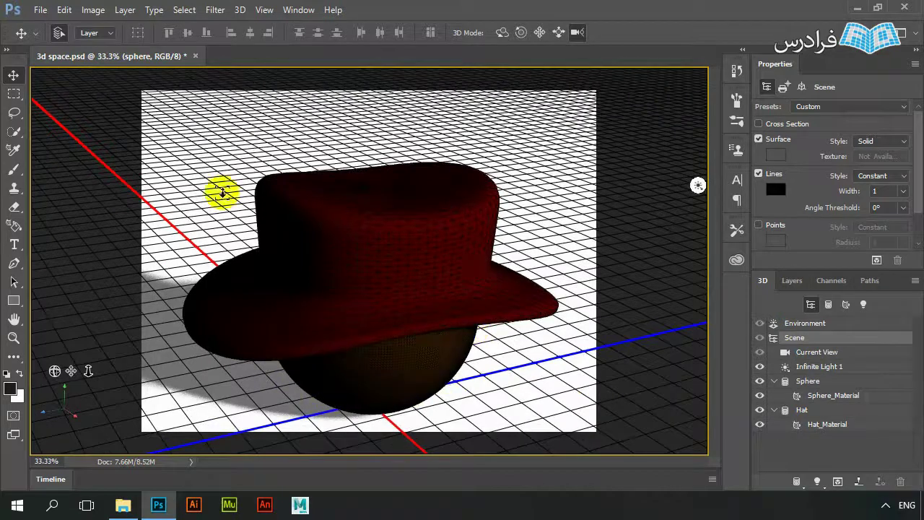
click(527, 260)
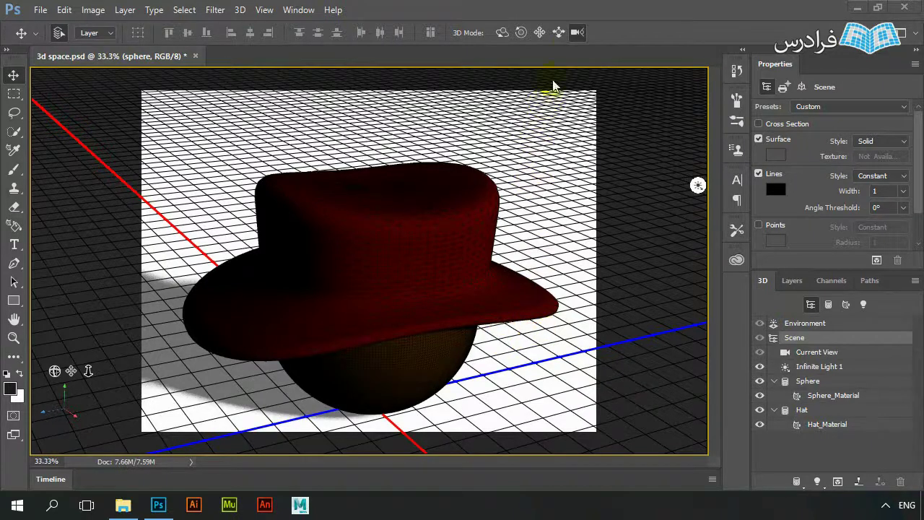
Zoom the 3D camera out to a 56 mm lens, then recentre and orbit the view to face the hat's front
click(495, 288)
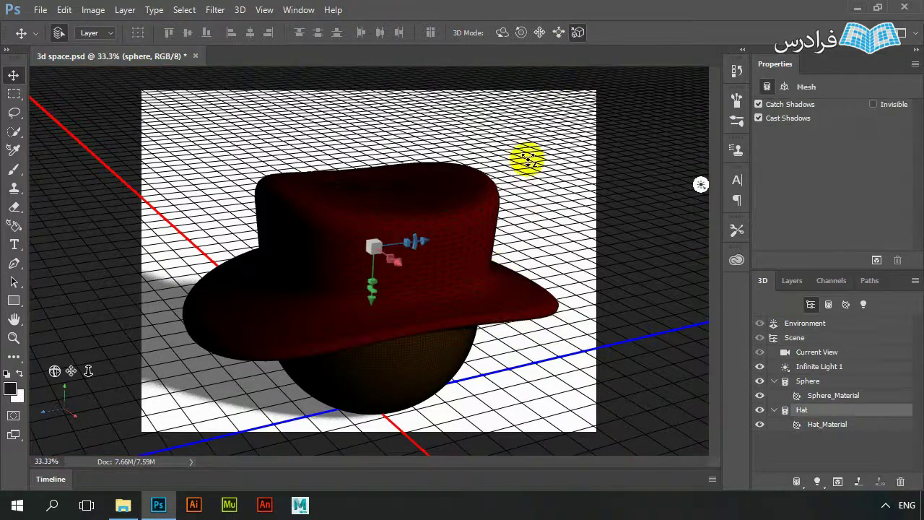
click(541, 99)
click(577, 32)
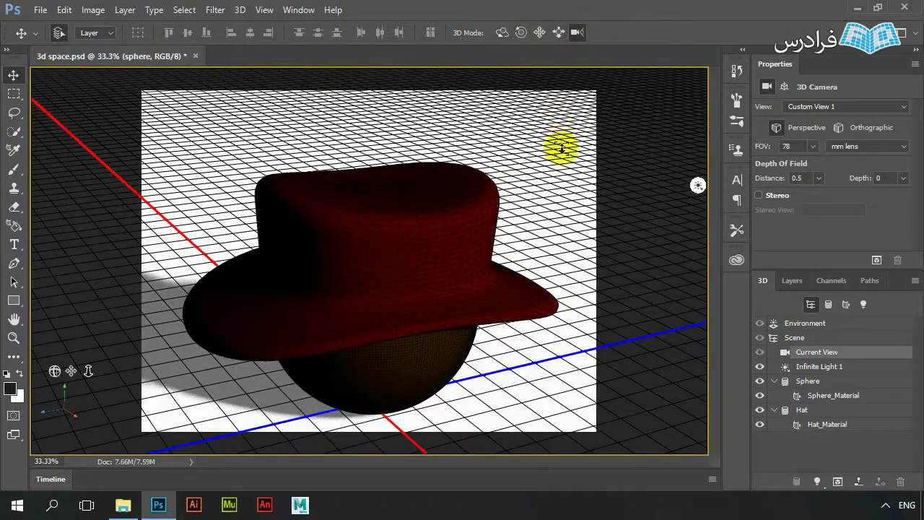
drag(561, 146, 553, 101)
click(539, 32)
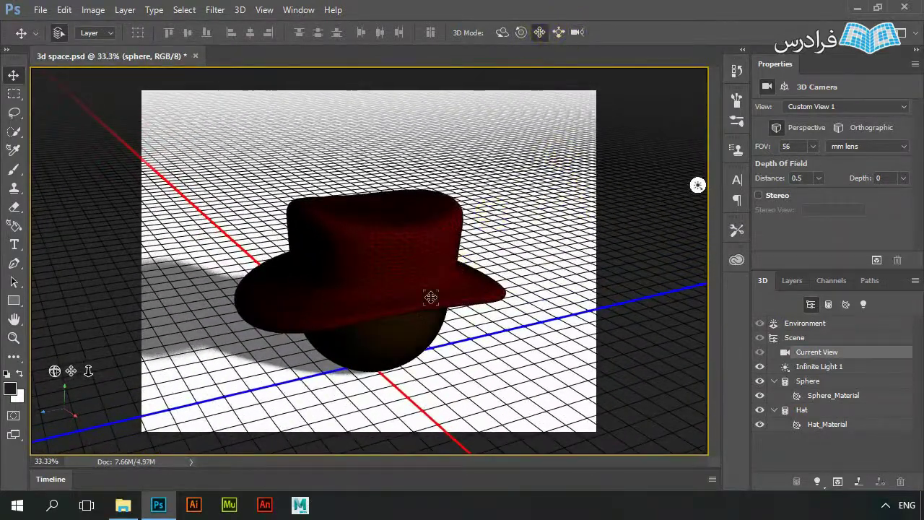
drag(426, 299, 507, 363)
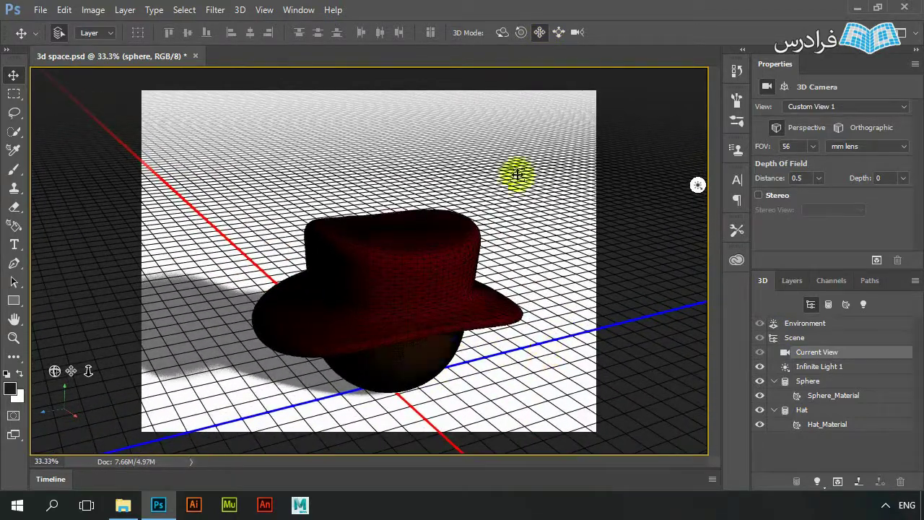
click(501, 32)
drag(443, 308, 418, 305)
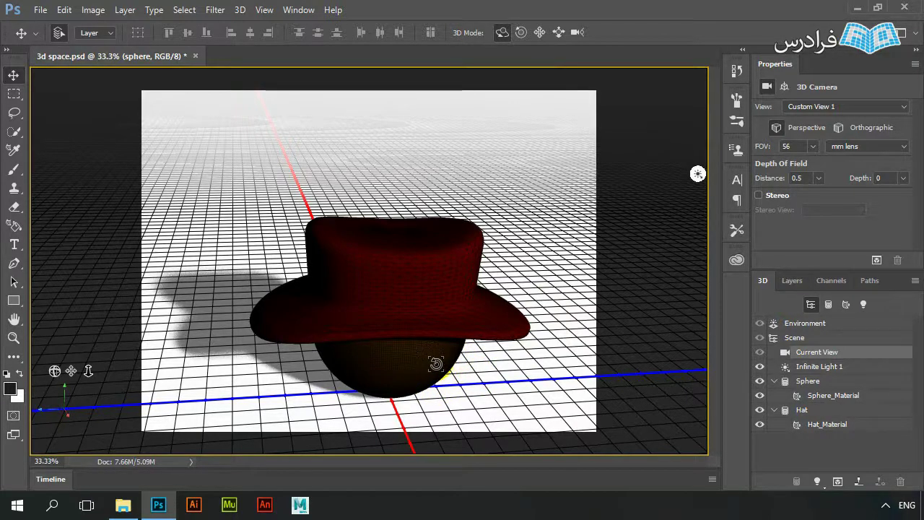
Select the hat mesh and then the sphere mesh to inspect each object's 3D axis widget
click(457, 356)
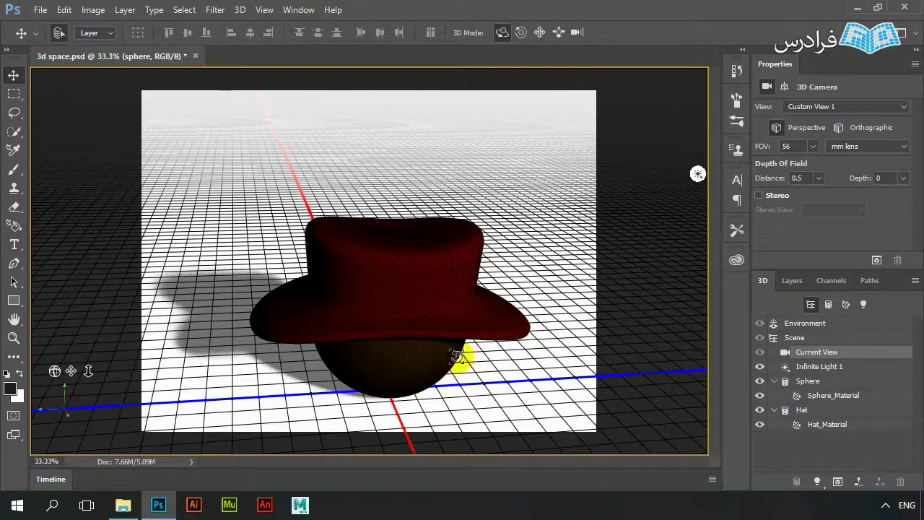
click(326, 388)
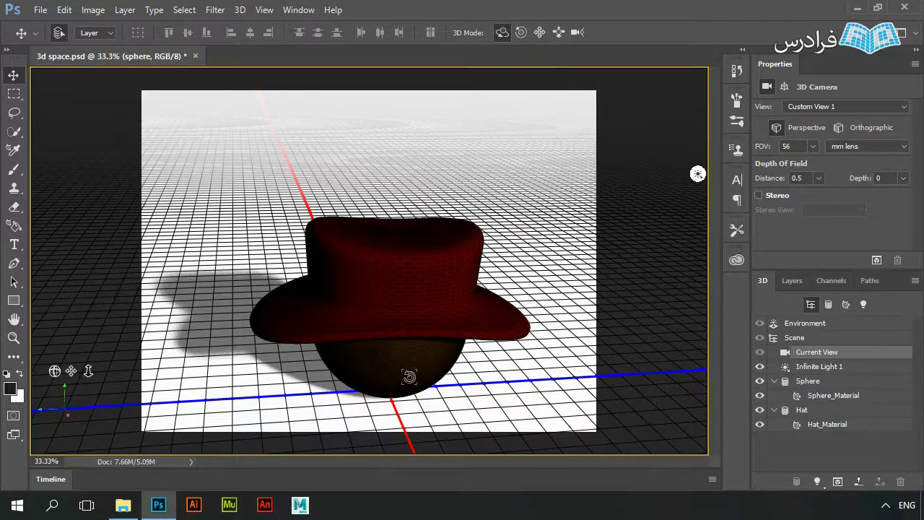
click(449, 371)
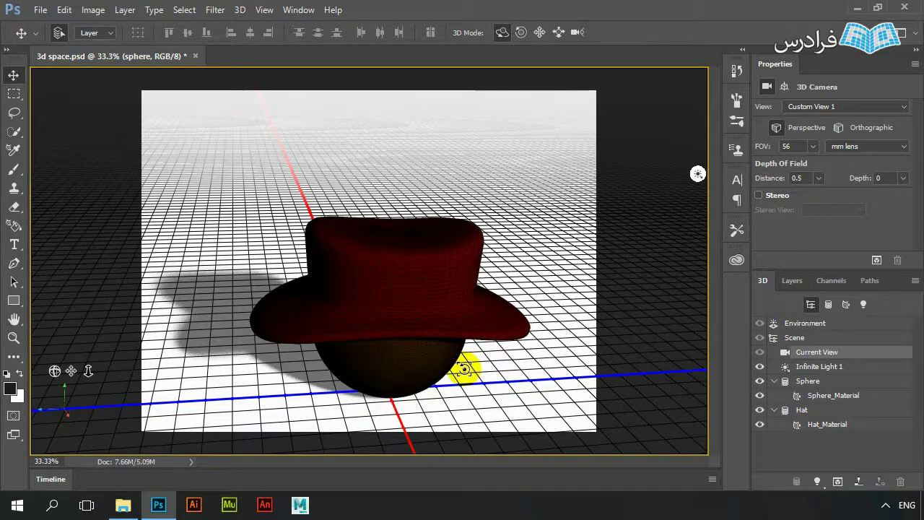
click(410, 279)
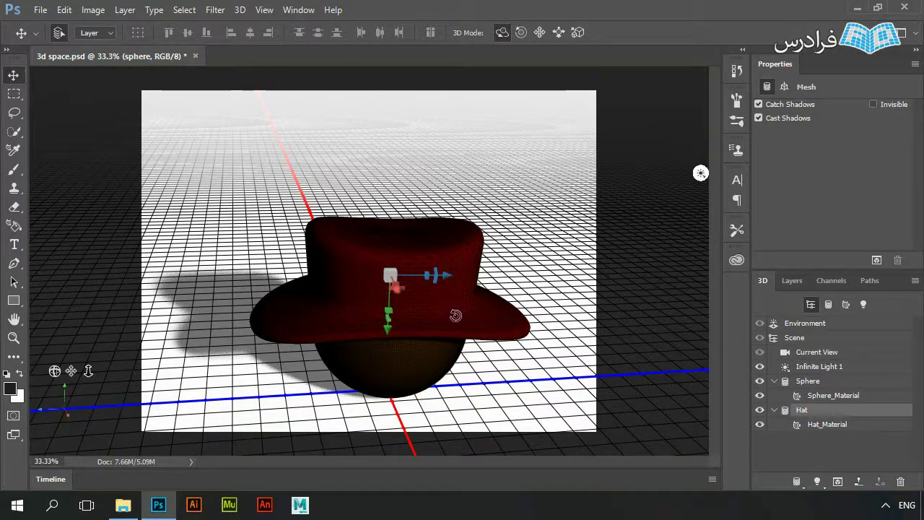
click(405, 352)
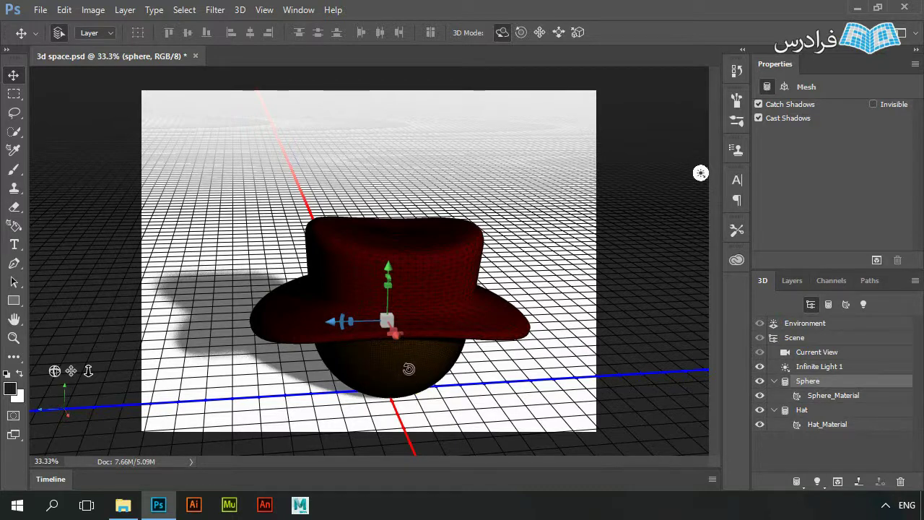
click(451, 370)
mouse_move(491, 365)
mouse_down()
mouse_move(506, 366)
mouse_move(497, 382)
mouse_up()
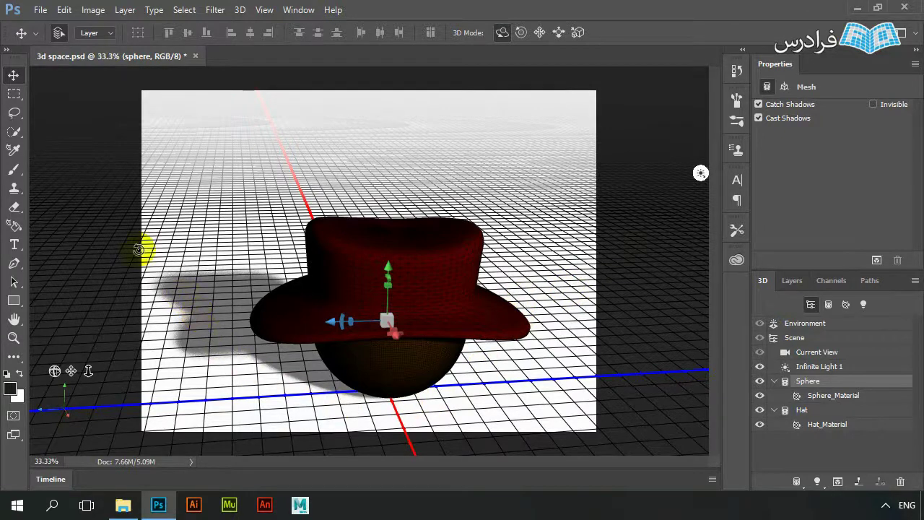
View the canvas without the 3D grid using the Rectangular Marquee tool, then return to the Move tool
click(14, 93)
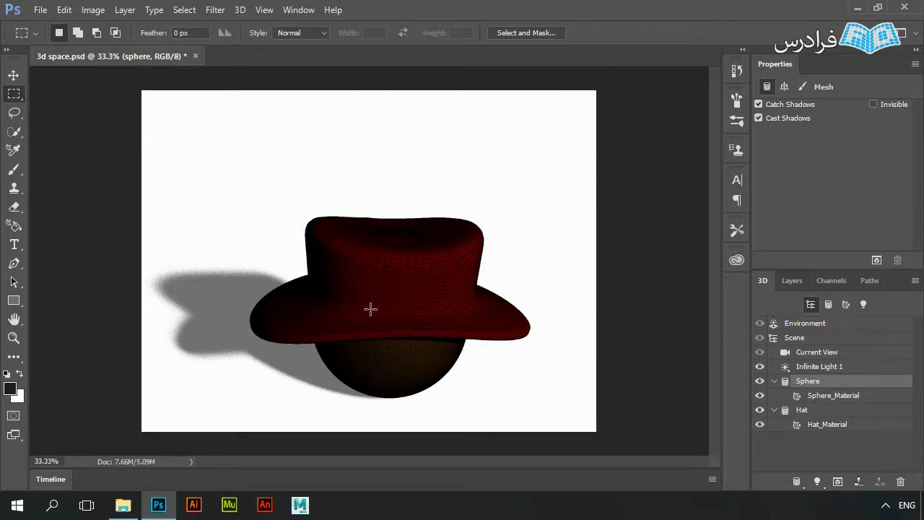
key(v)
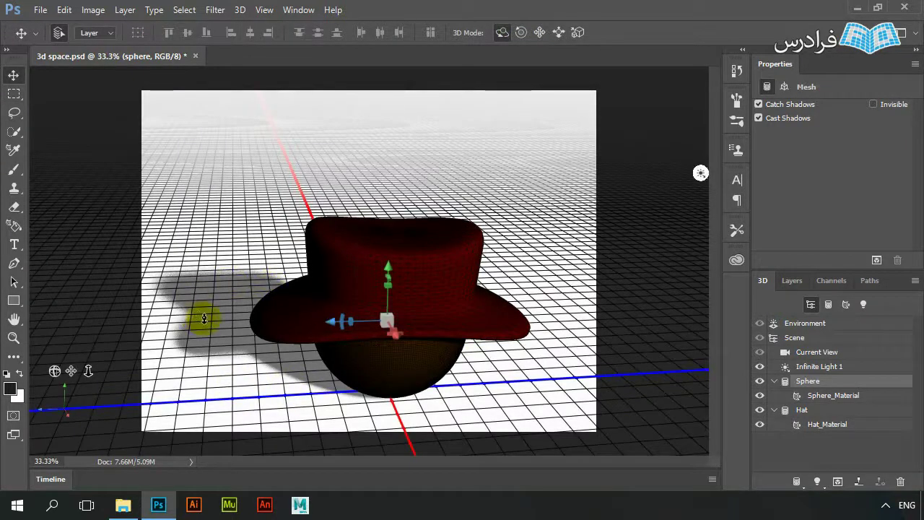
mouse_move(204, 318)
mouse_down()
mouse_move(200, 340)
mouse_move(220, 350)
mouse_up()
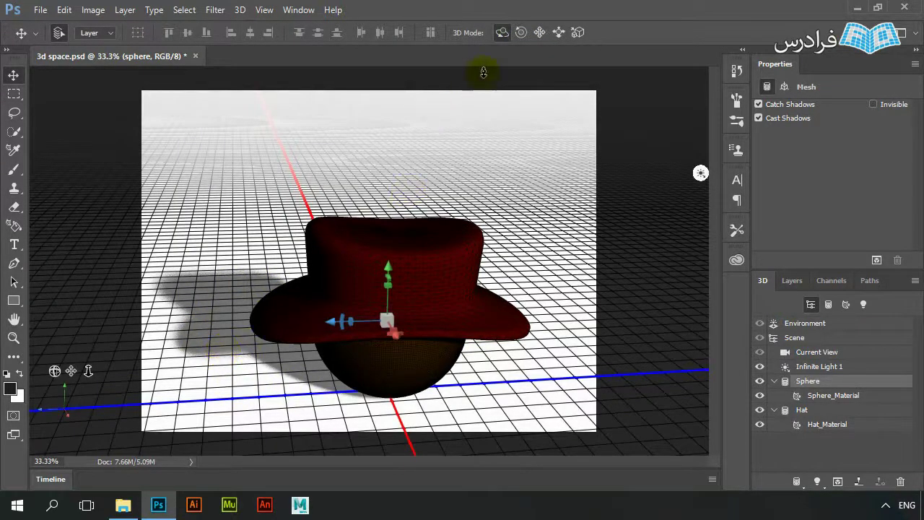
Orbit the 3D camera to a low side view of the hat and sphere near ground level
click(553, 281)
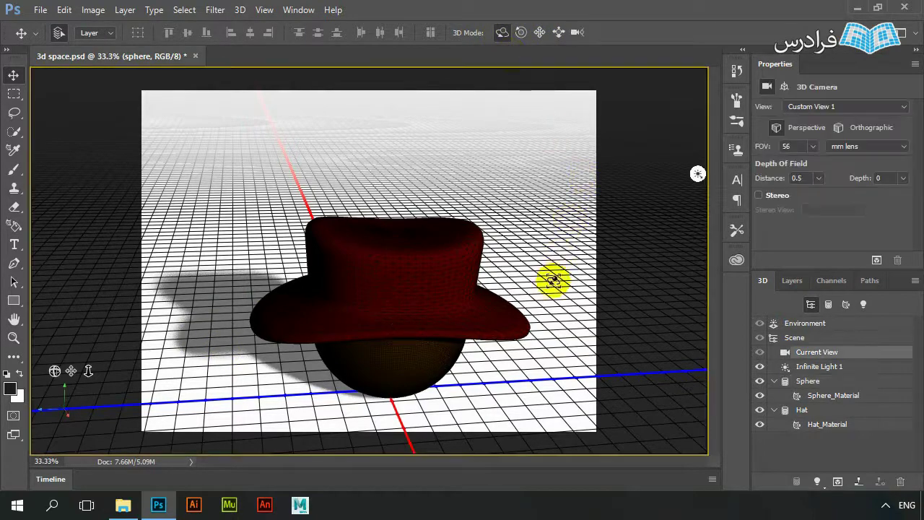
mouse_move(553, 282)
mouse_down()
mouse_move(548, 274)
mouse_move(586, 270)
mouse_move(562, 287)
mouse_up()
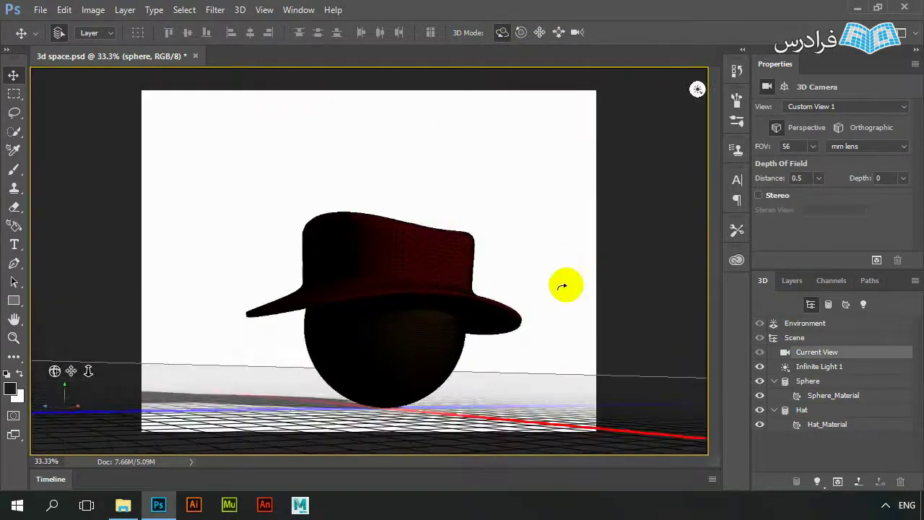
click(461, 278)
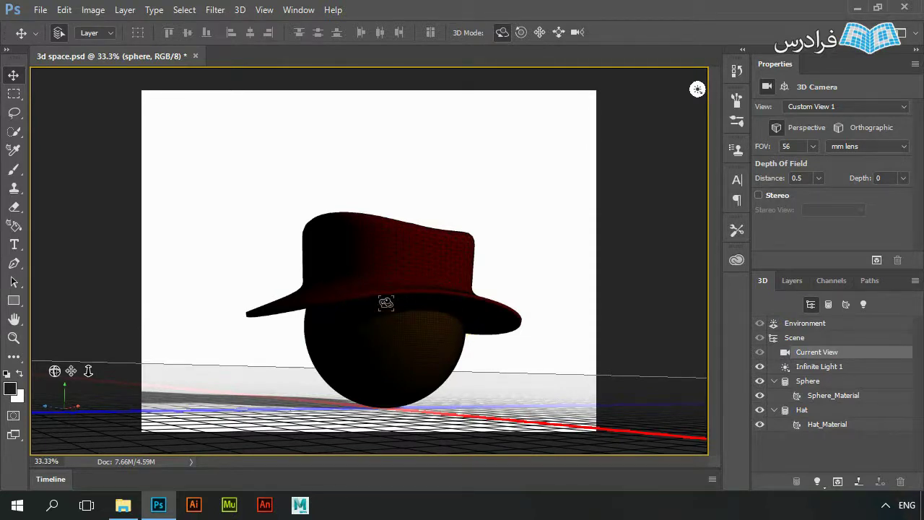
click(478, 274)
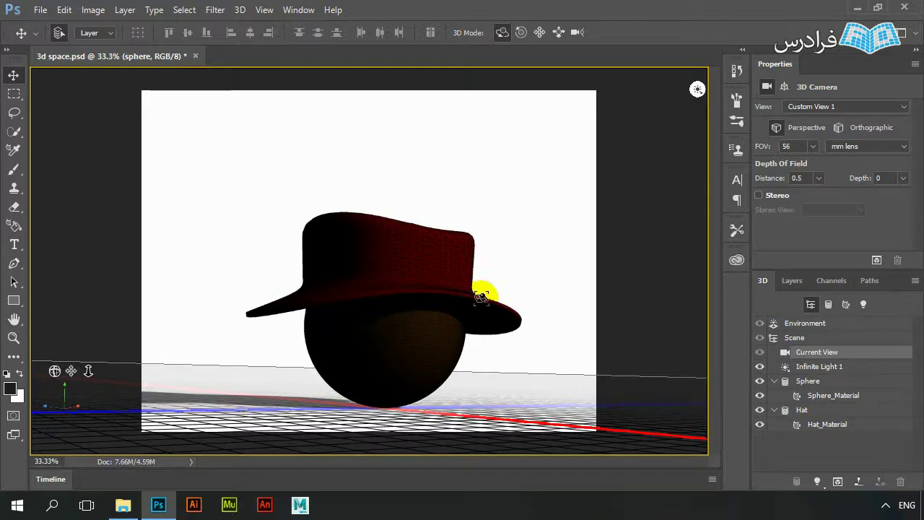
drag(481, 296, 539, 292)
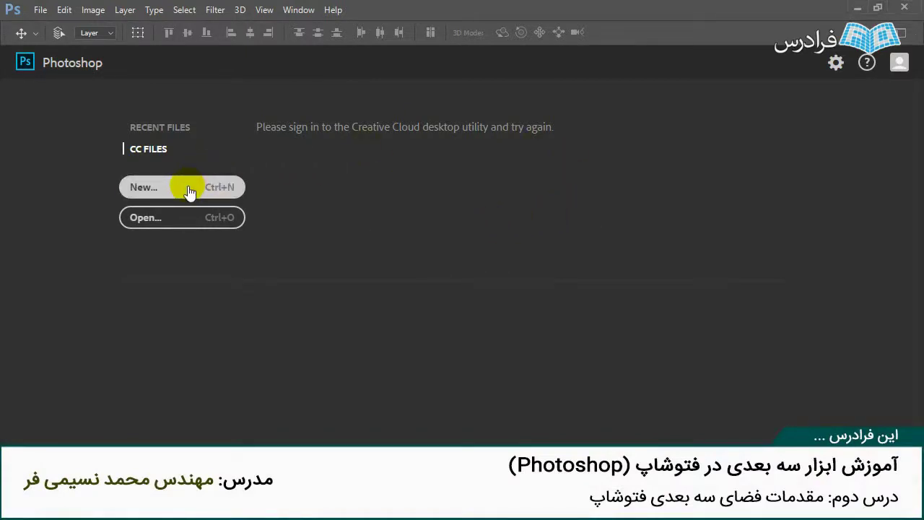
Create a new document from the Default Photoshop Size preset, with its dimensions in pixels at 1890 x 1417
click(190, 190)
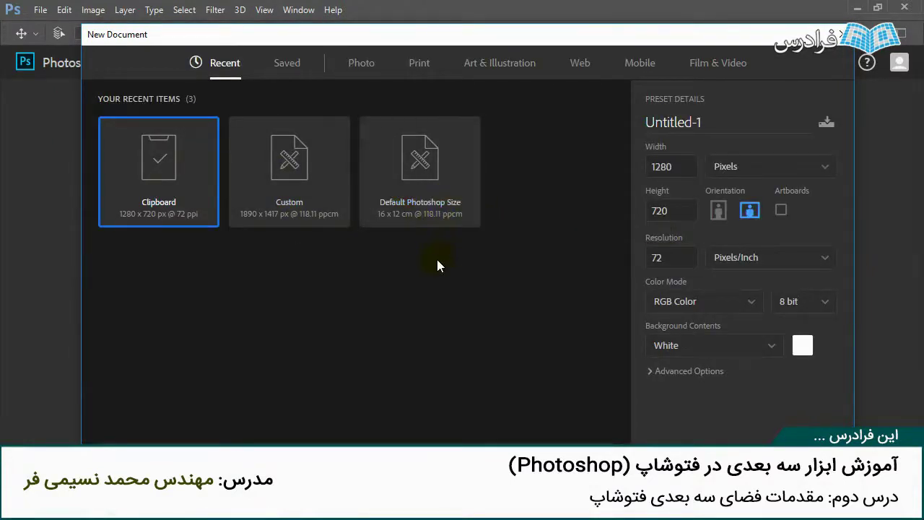
click(433, 212)
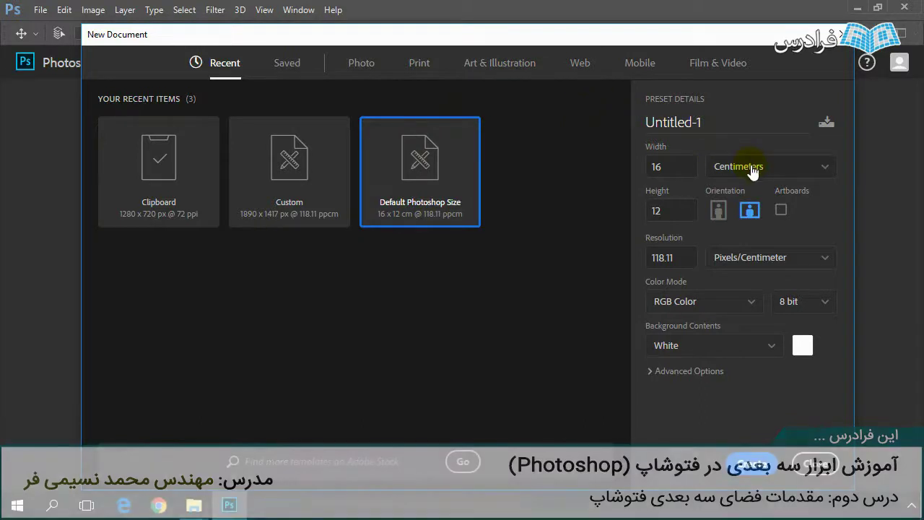
click(753, 168)
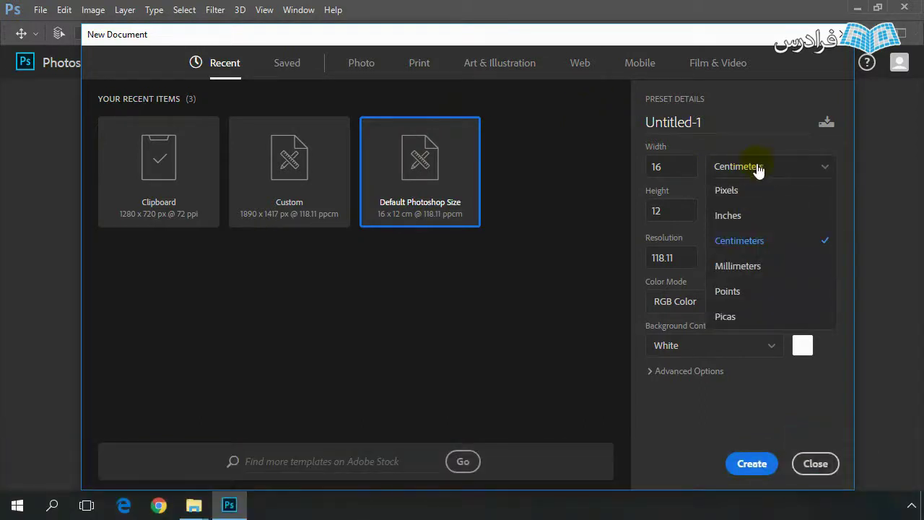
click(735, 197)
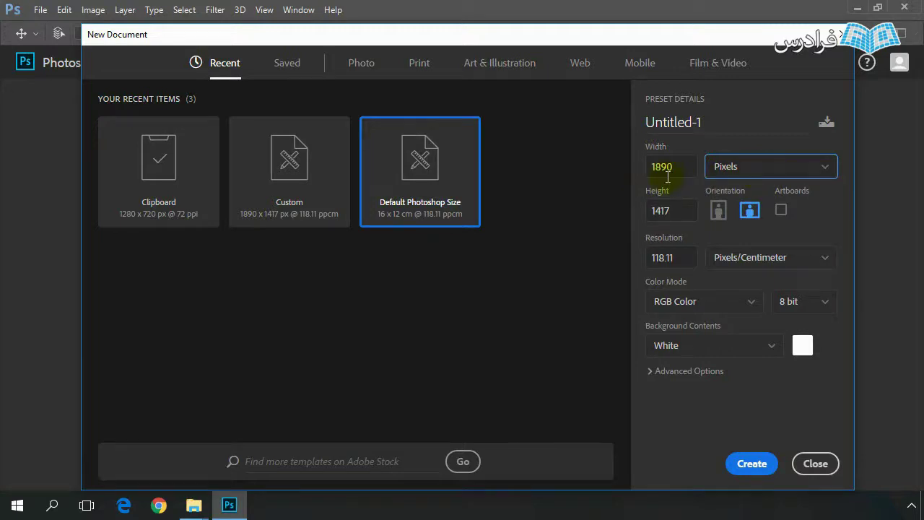
click(786, 178)
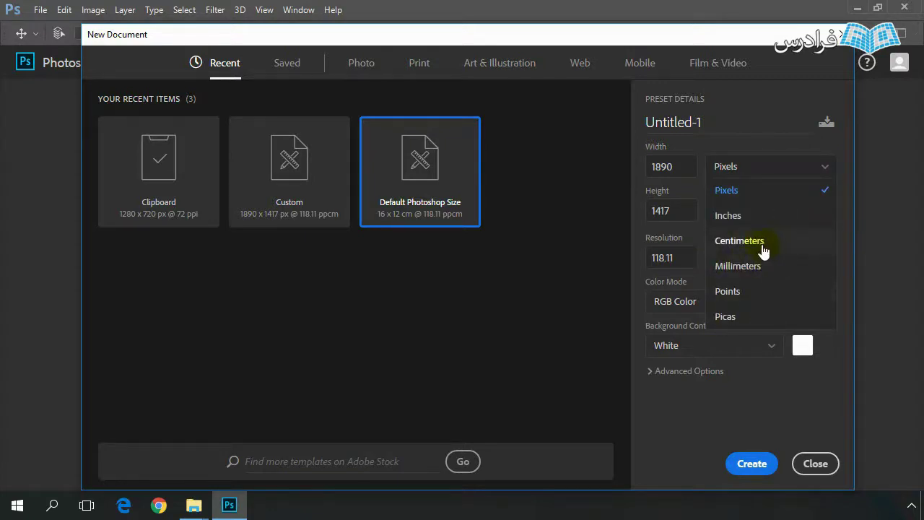
click(750, 179)
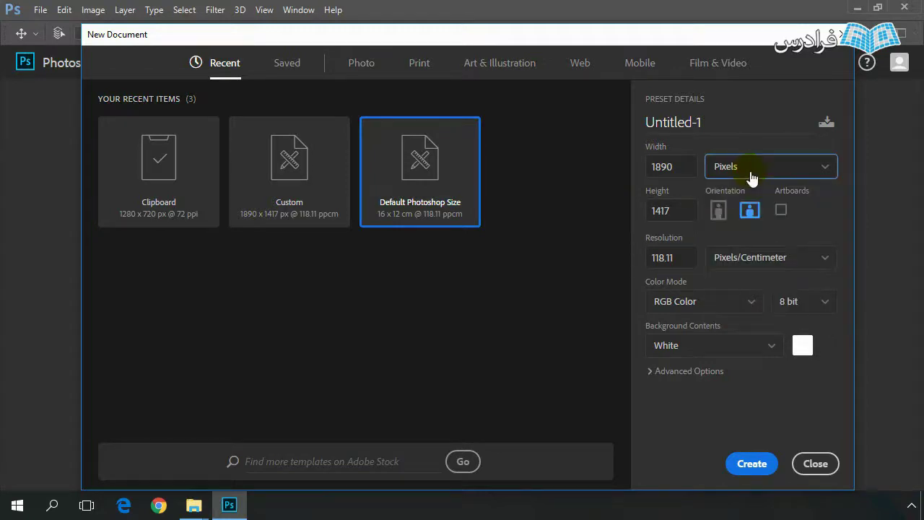
click(752, 465)
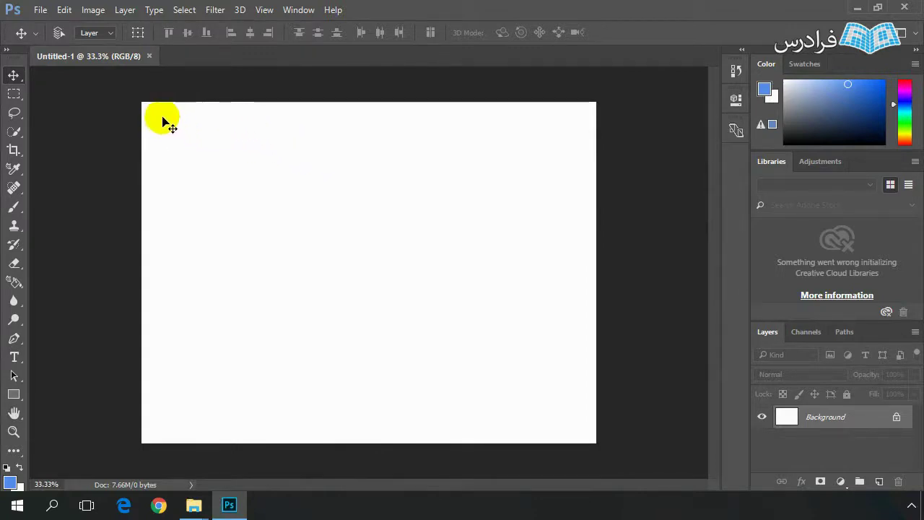
Review which 3D commands are offered for the blank document, including extrusion, mesh and ground plane commands
click(240, 11)
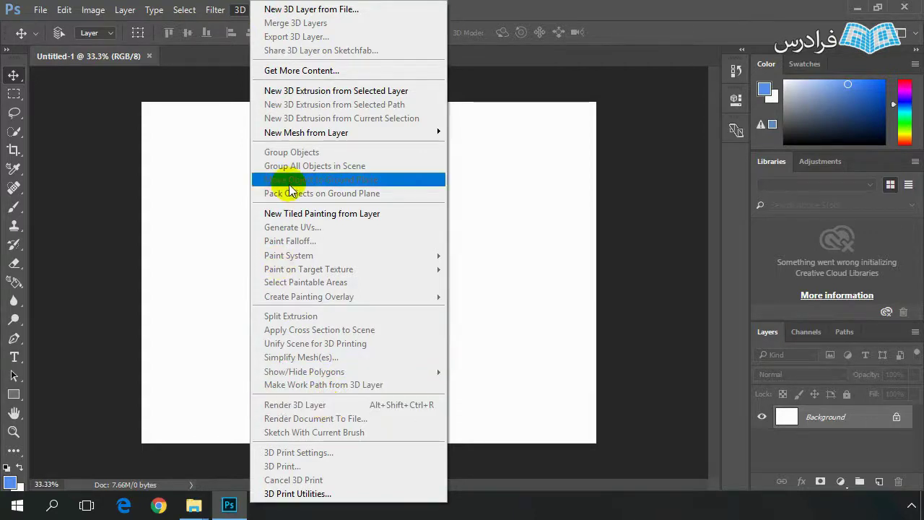
click(342, 95)
click(342, 95)
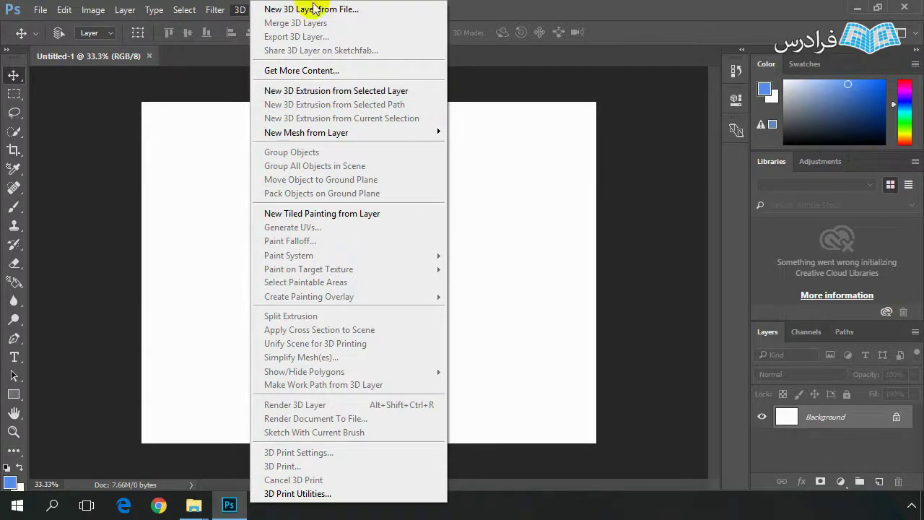
click(335, 193)
click(335, 193)
click(336, 194)
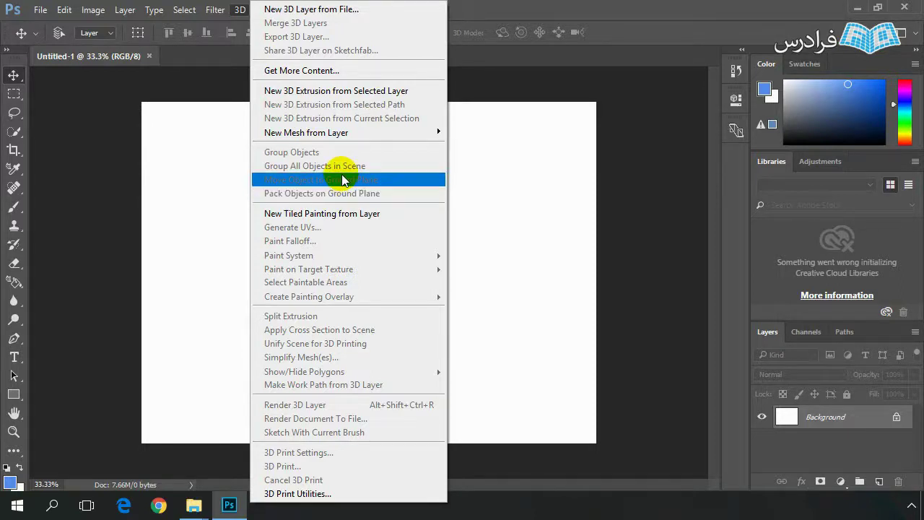
click(343, 180)
click(343, 180)
key(Escape)
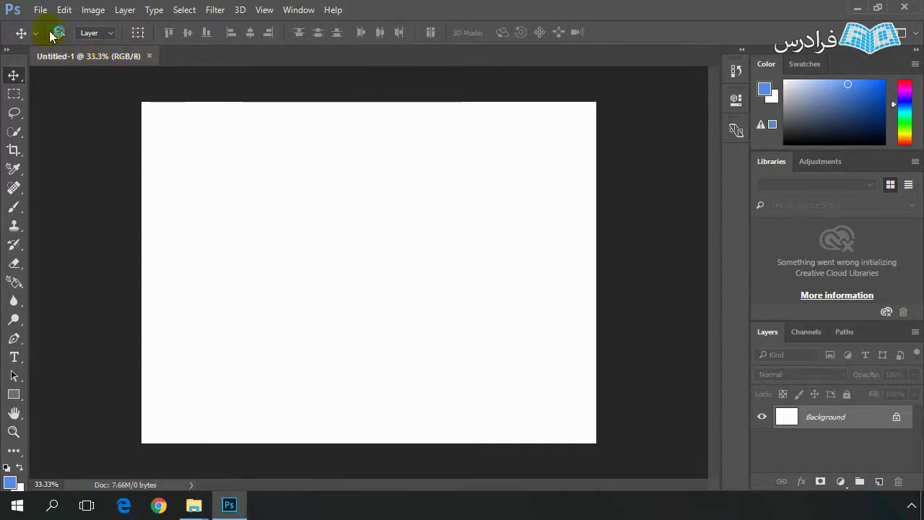
Open the 3D preferences and examine the available VRAM and 3D overlay colour settings
click(64, 10)
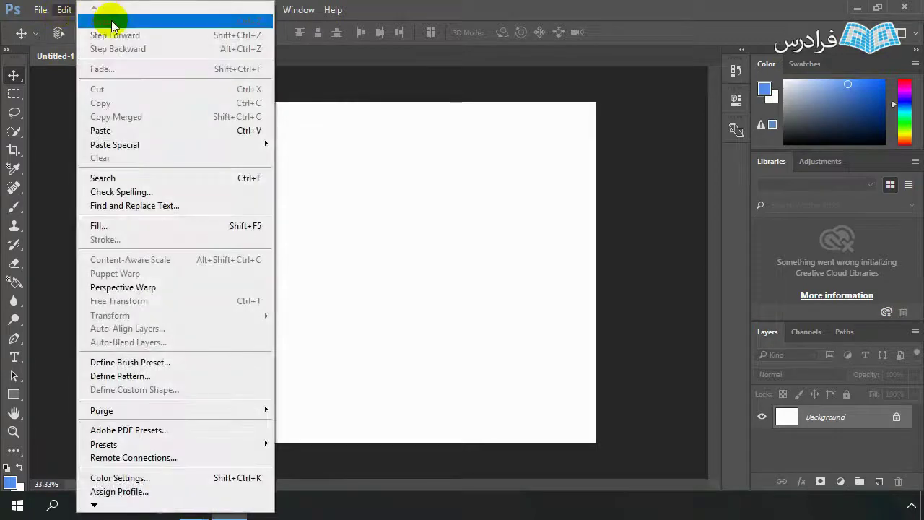
mouse_move(95, 505)
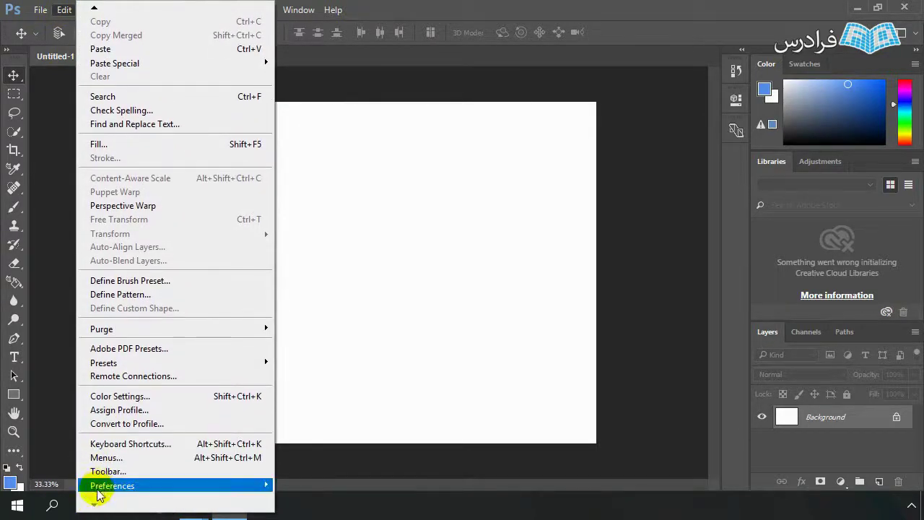
click(238, 488)
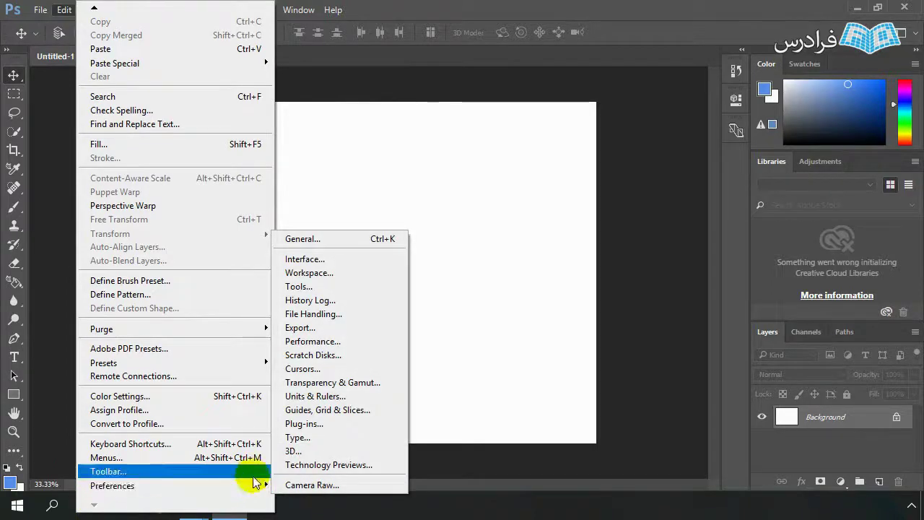
click(312, 452)
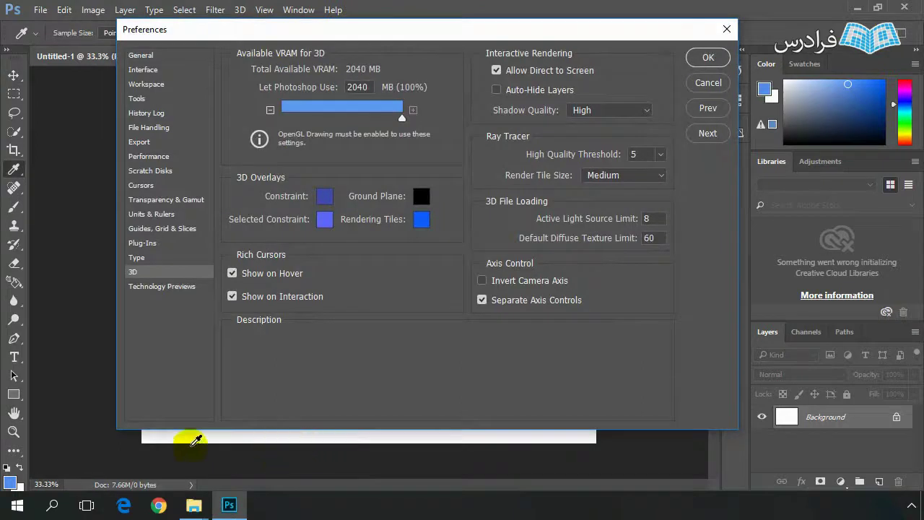
mouse_move(333, 168)
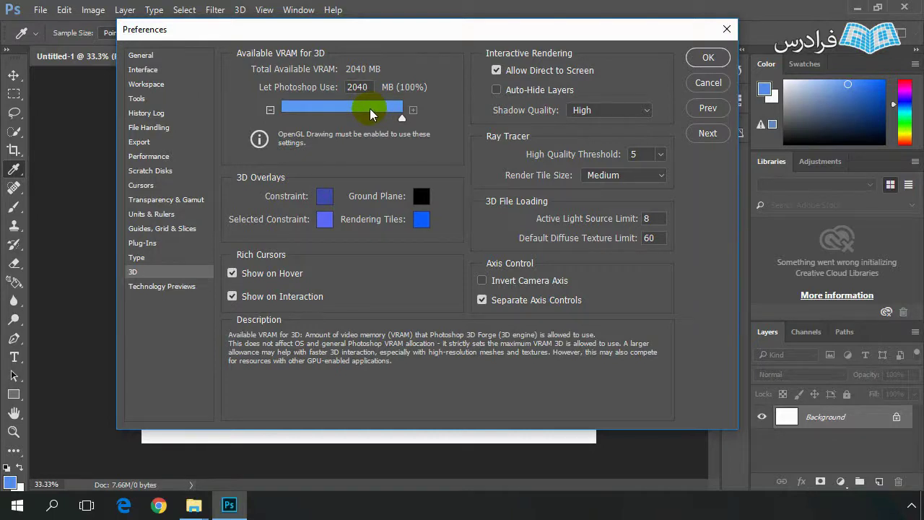
click(409, 119)
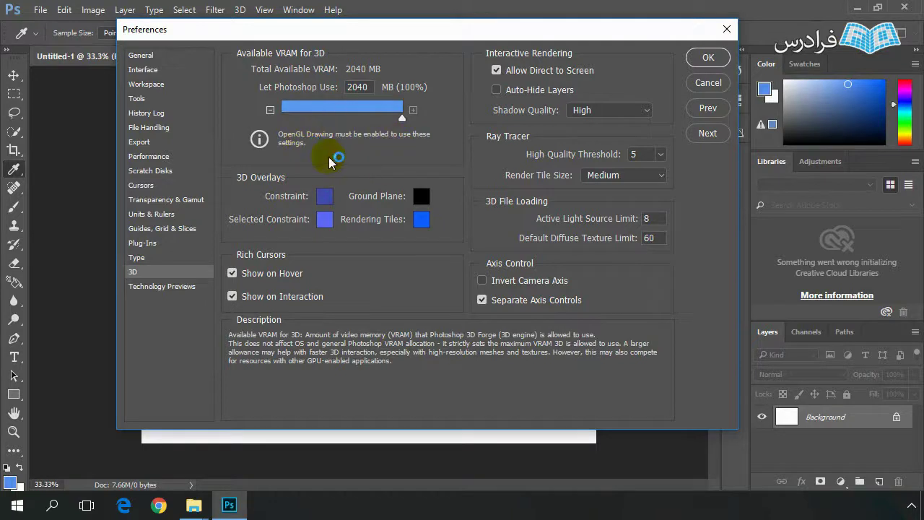
mouse_move(417, 169)
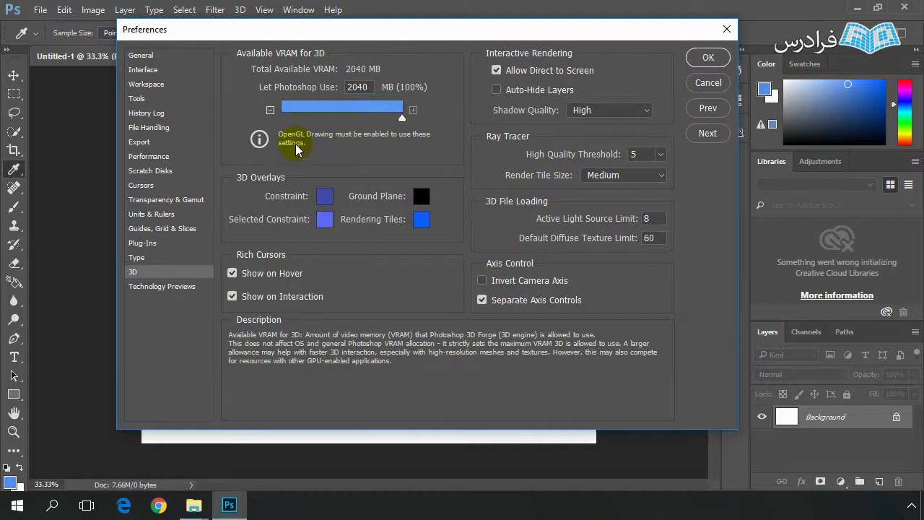
mouse_move(456, 214)
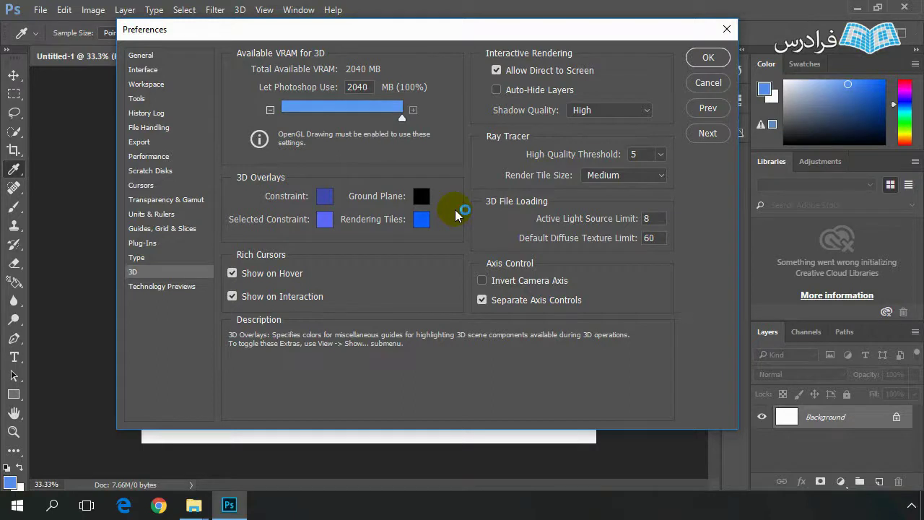
Review the interactive rendering Shadow Quality choices, keeping High, and examine the remaining 3D preference groups
click(584, 113)
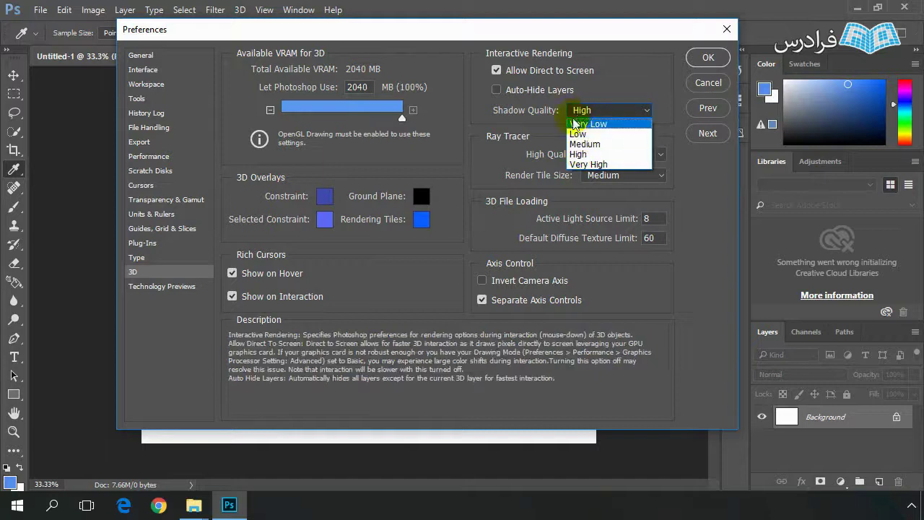
click(576, 155)
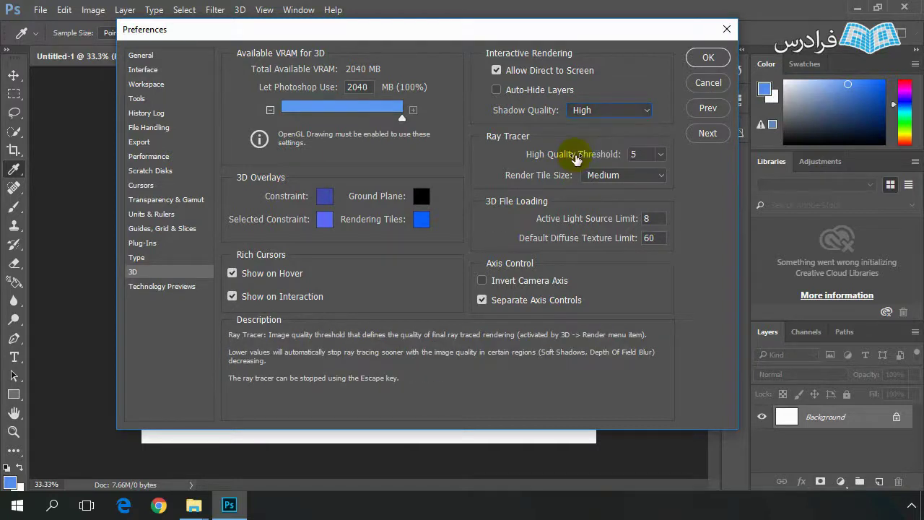
click(599, 113)
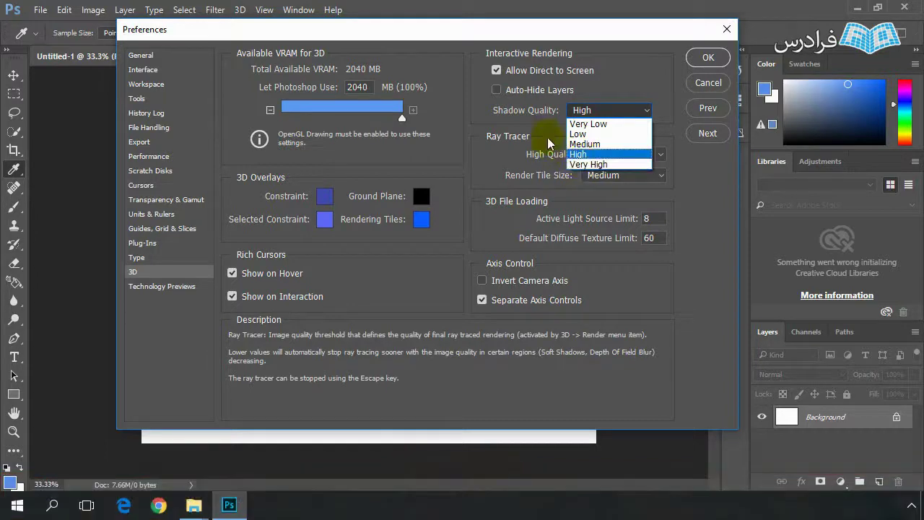
click(579, 112)
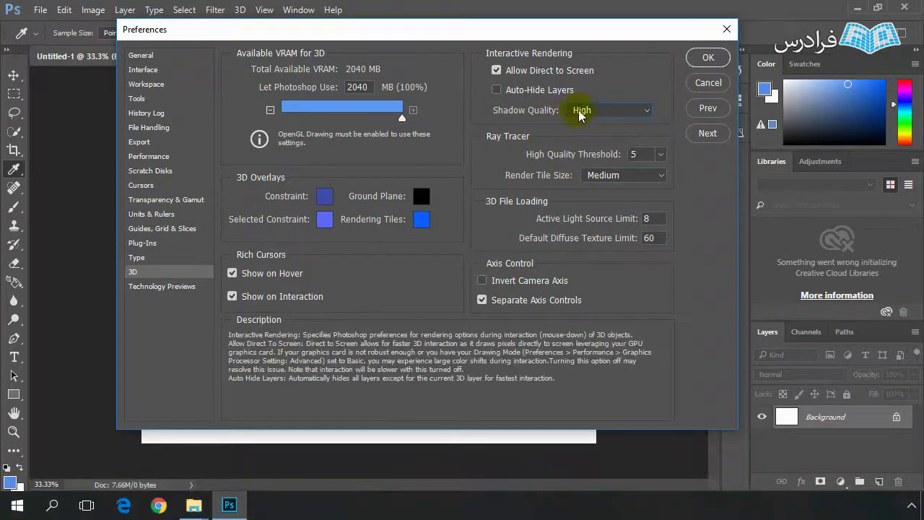
click(383, 88)
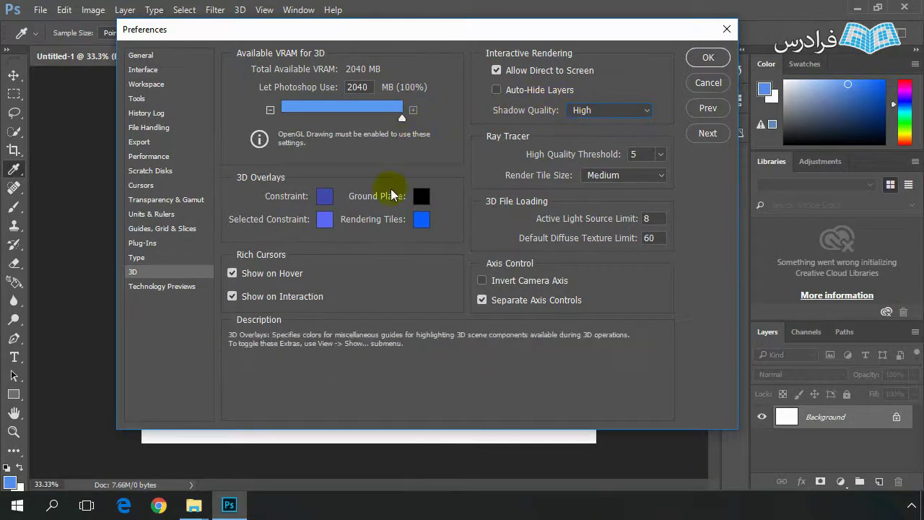
click(405, 265)
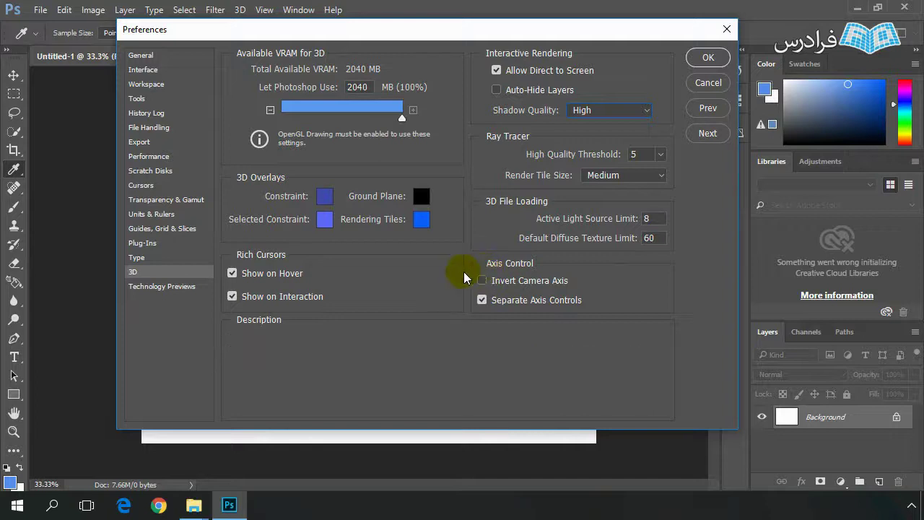
Examine the detected graphics processor and memory usage settings in the Performance preferences
click(158, 162)
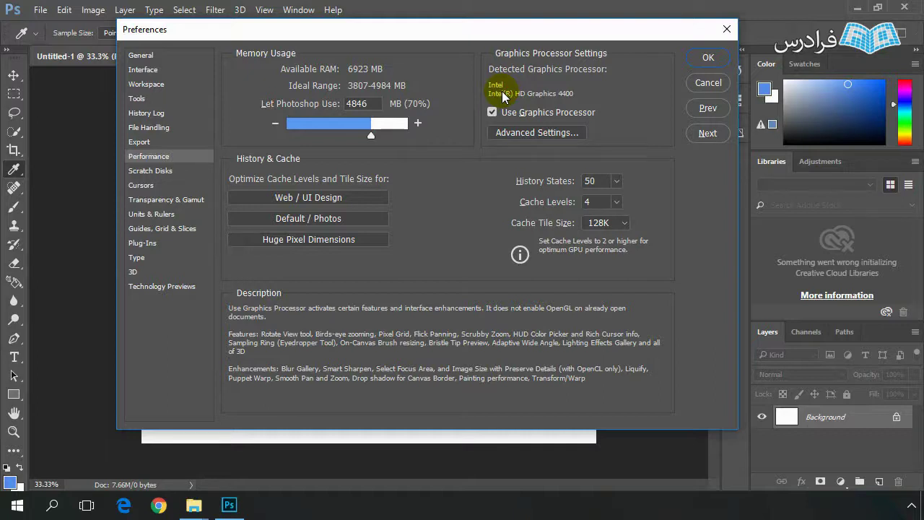
click(528, 97)
click(514, 95)
click(540, 94)
click(531, 102)
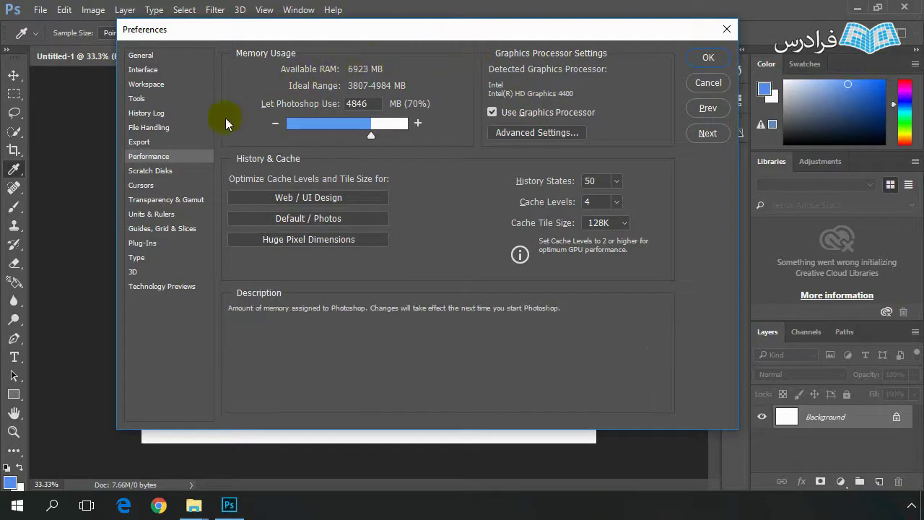
Set the ruler units to Pixels in the Units & Rulers preferences and accept the preferences
click(154, 218)
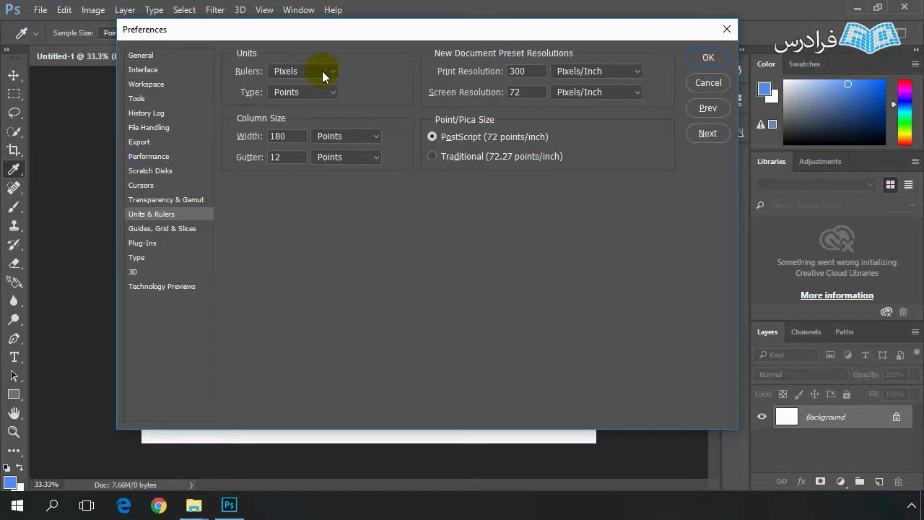
click(322, 71)
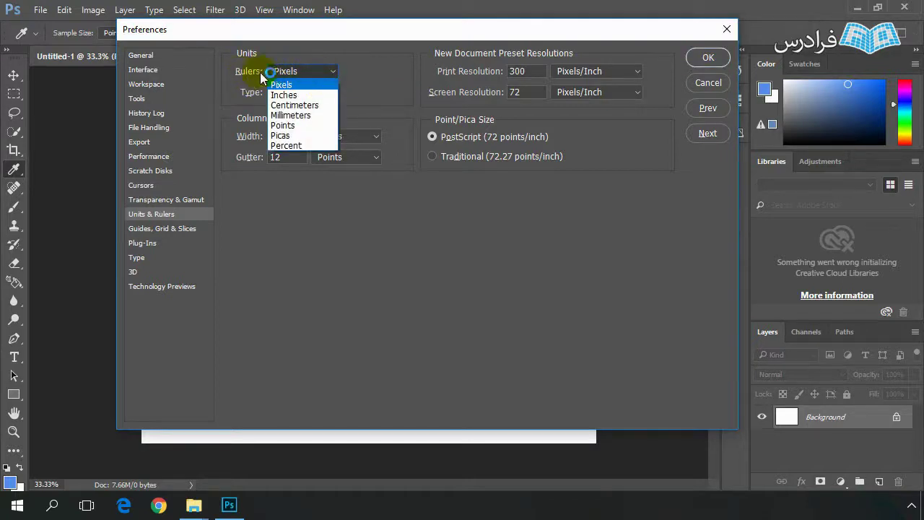
click(303, 85)
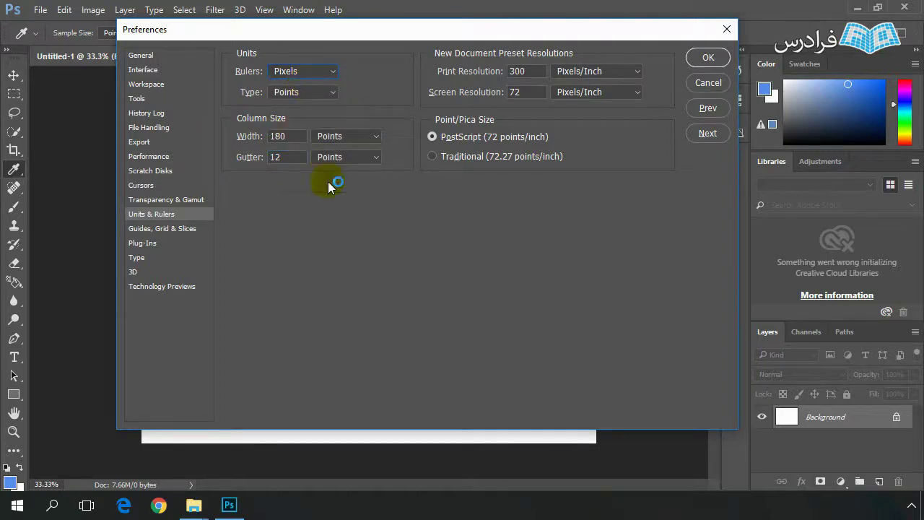
click(709, 59)
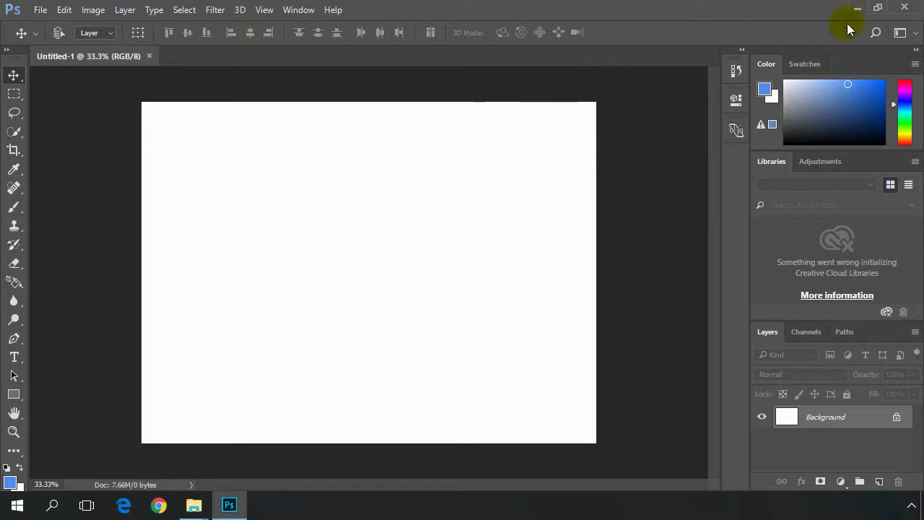
Switch to the 3D workspace, check the document's layer list, and return to the options for creating a new 3D object
click(918, 38)
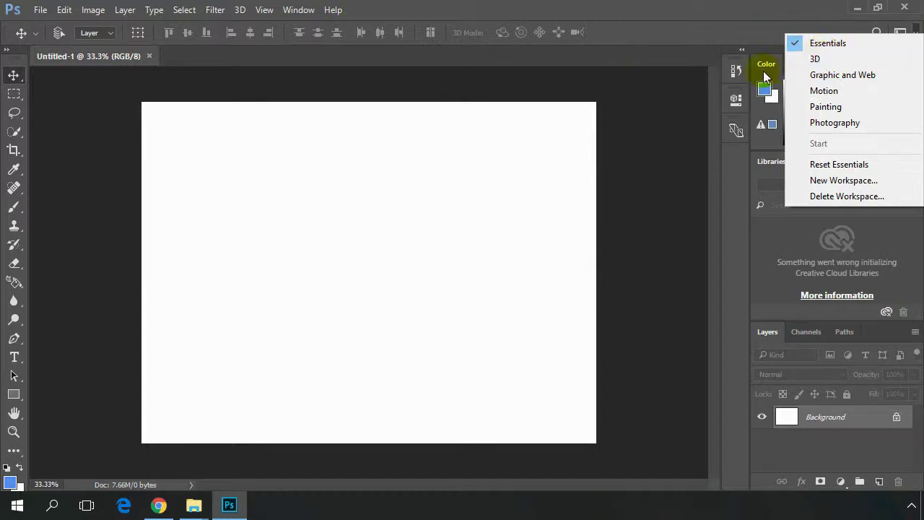
click(826, 59)
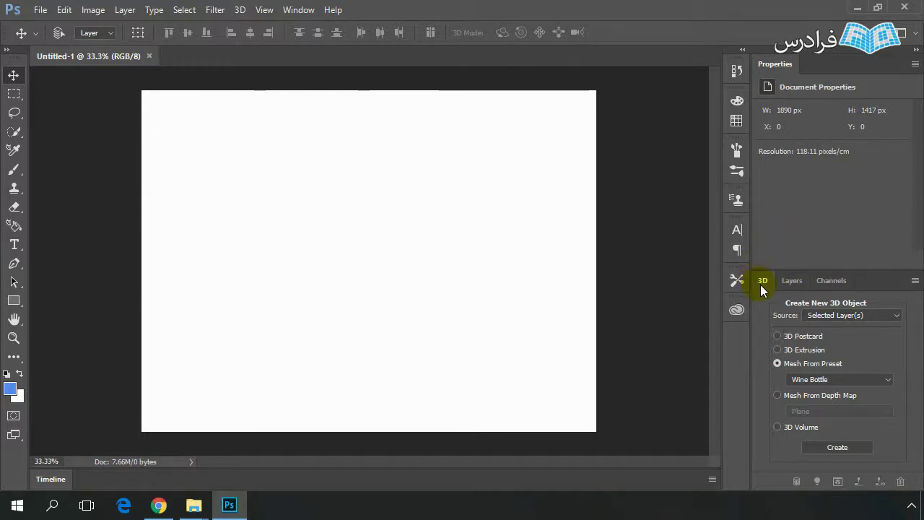
click(787, 282)
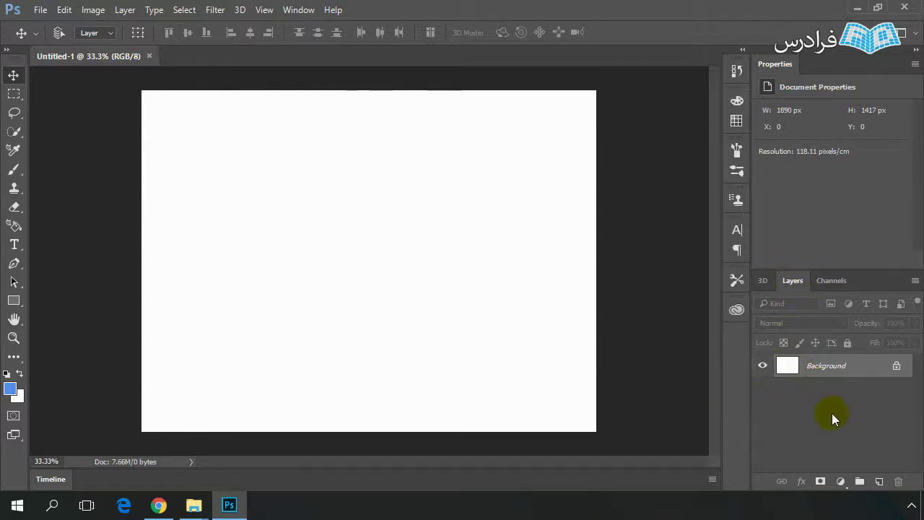
click(765, 280)
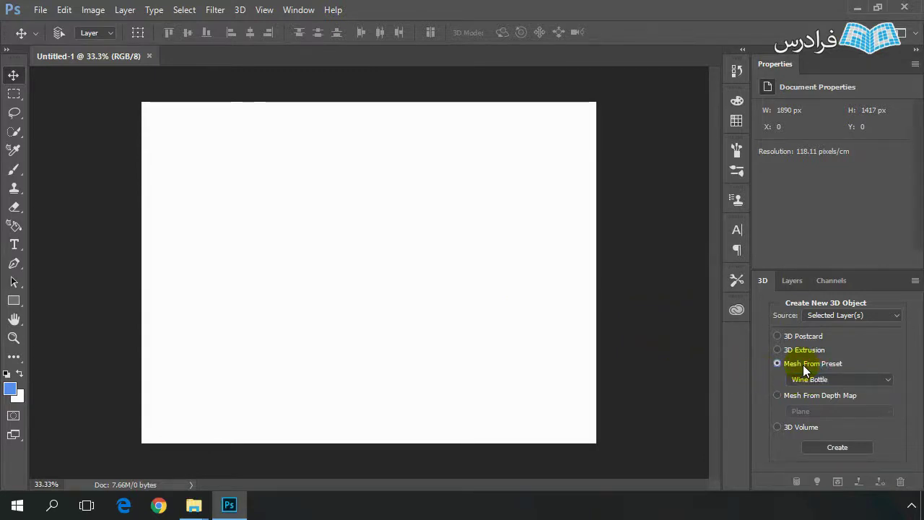
Choose Sphere as the preset mesh for the new 3D object
click(883, 382)
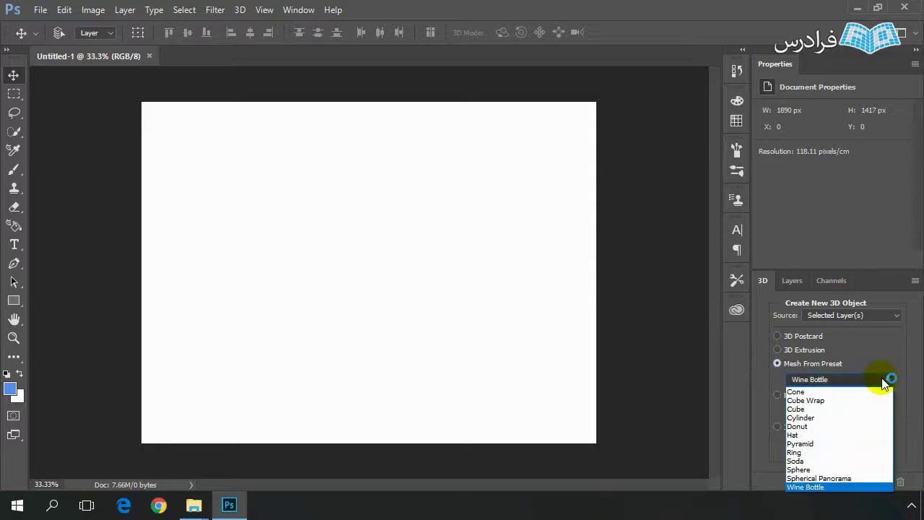
click(823, 429)
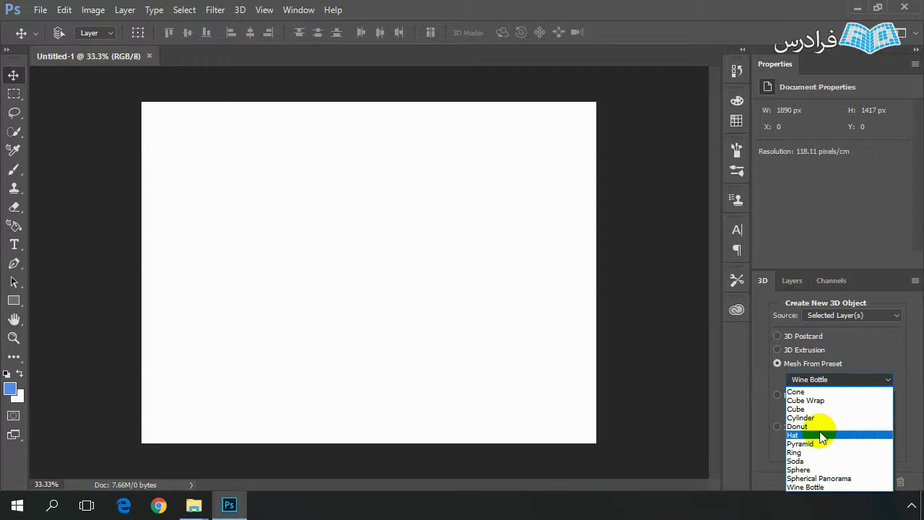
click(801, 470)
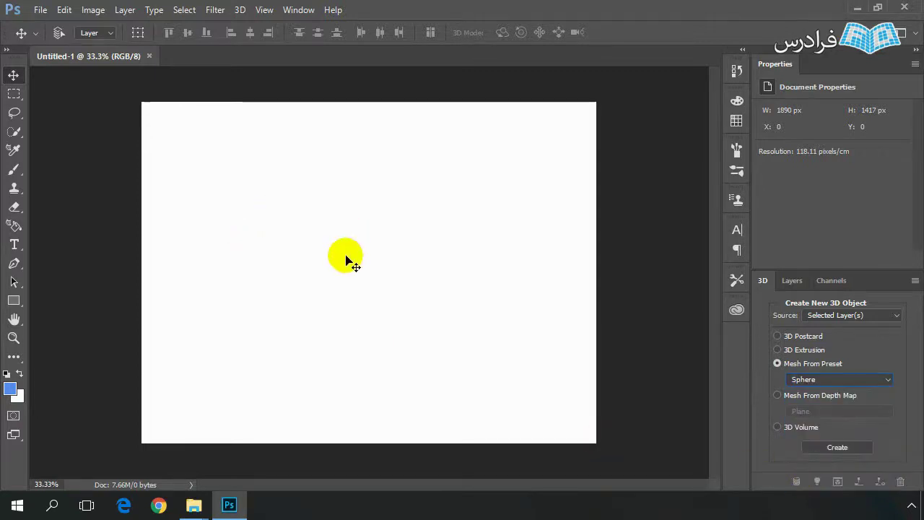
click(805, 381)
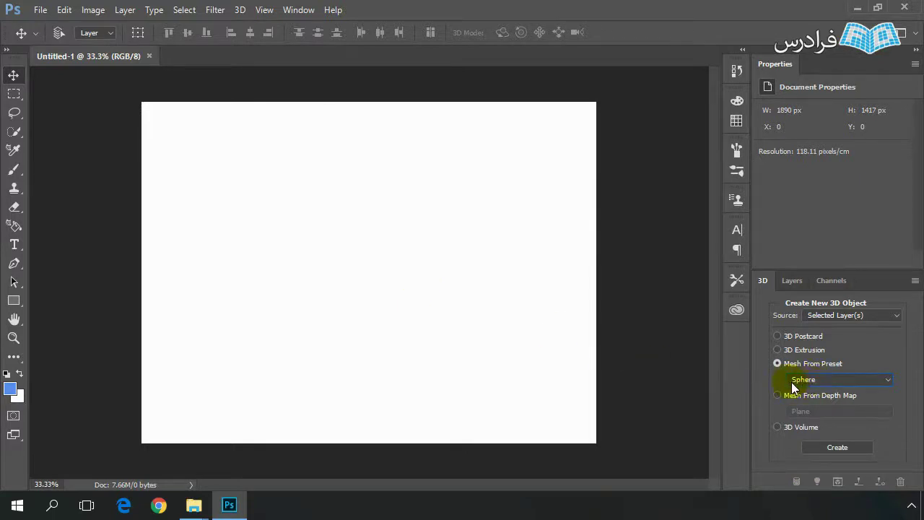
Try creating the sphere mesh directly from the Background layer, and undo it
click(837, 447)
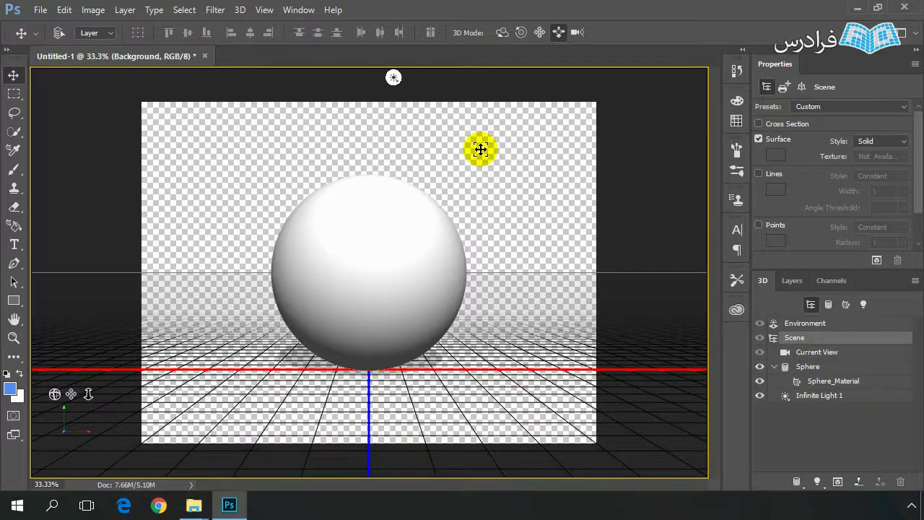
key(ctrl)
key(ctrl+z)
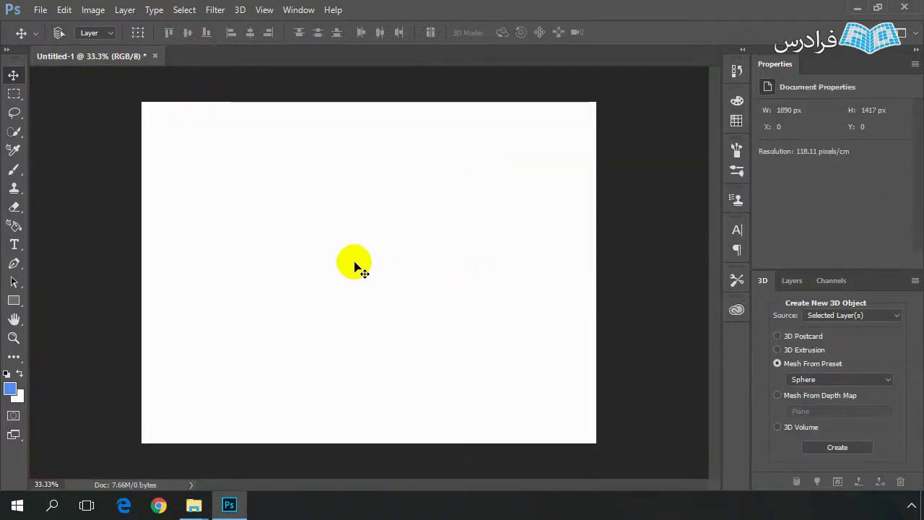
Add an empty layer above Background and fill the Background layer with a dark red foreground colour
click(792, 280)
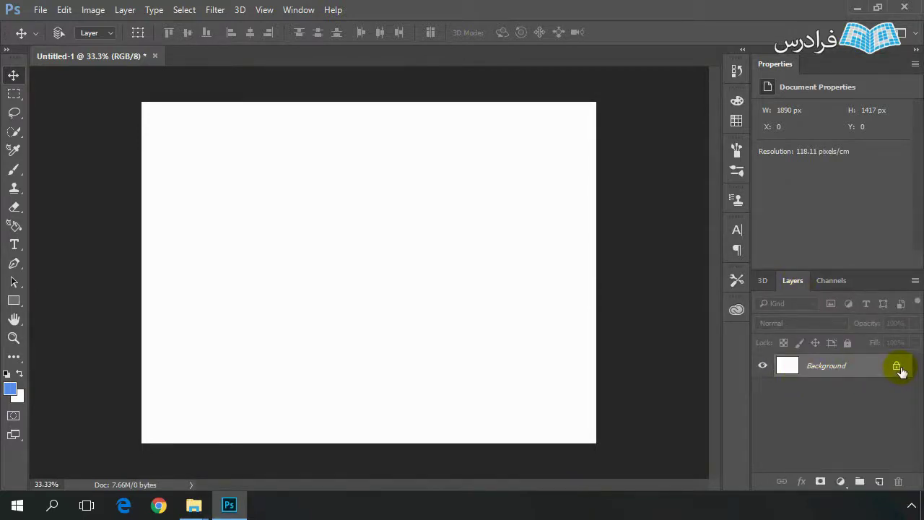
click(879, 481)
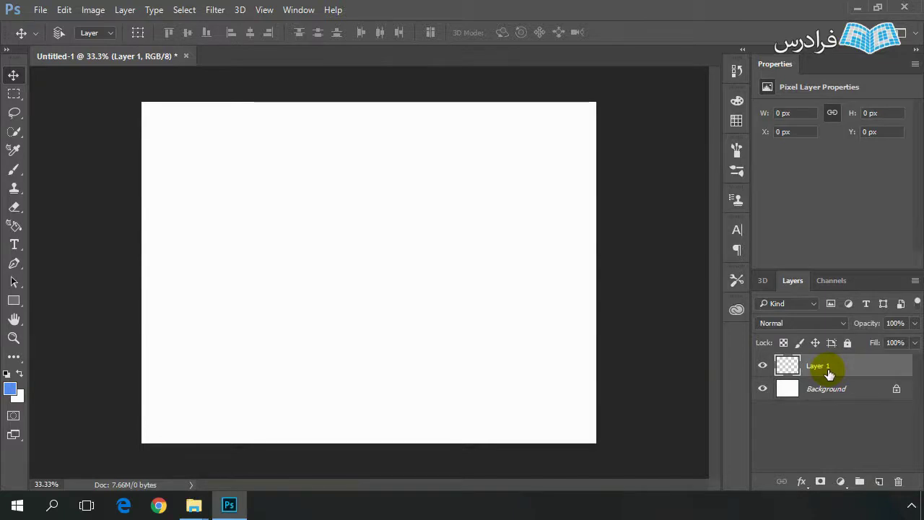
click(824, 390)
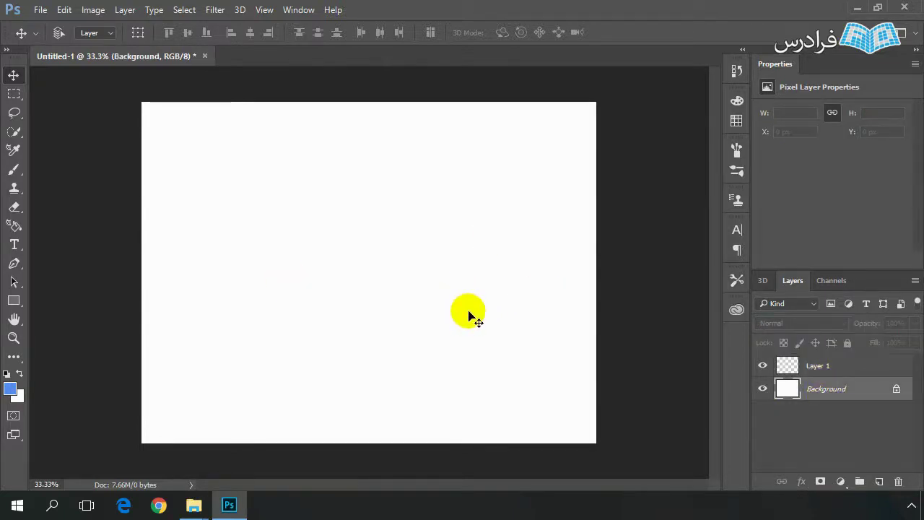
click(10, 389)
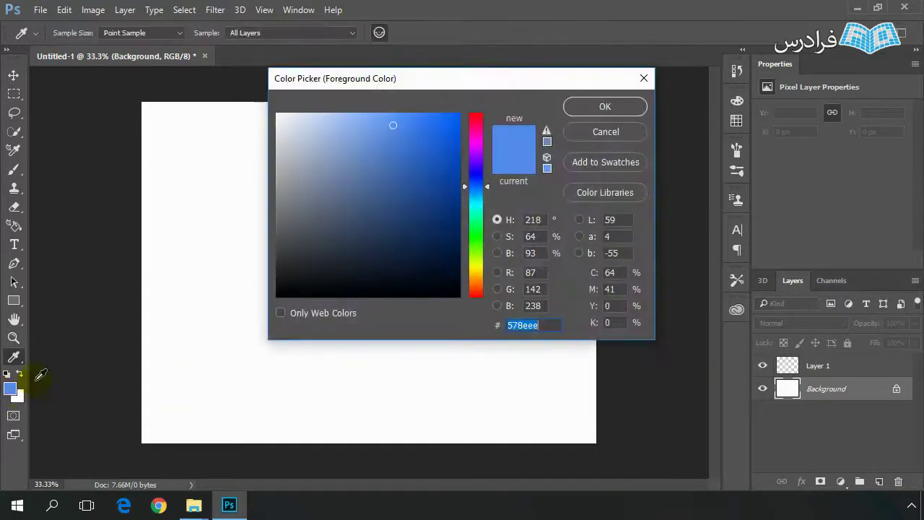
drag(480, 127, 475, 109)
drag(457, 205, 453, 224)
click(578, 108)
key(v)
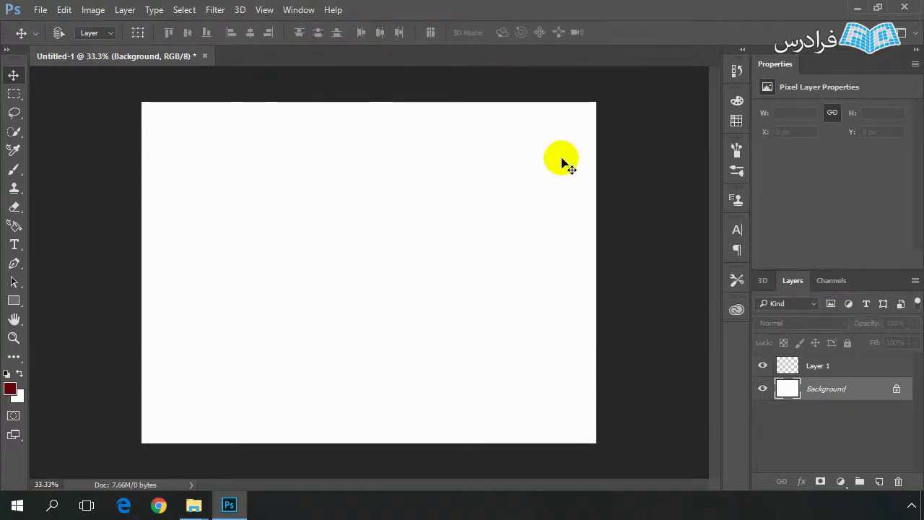
key(alt+BackSpace)
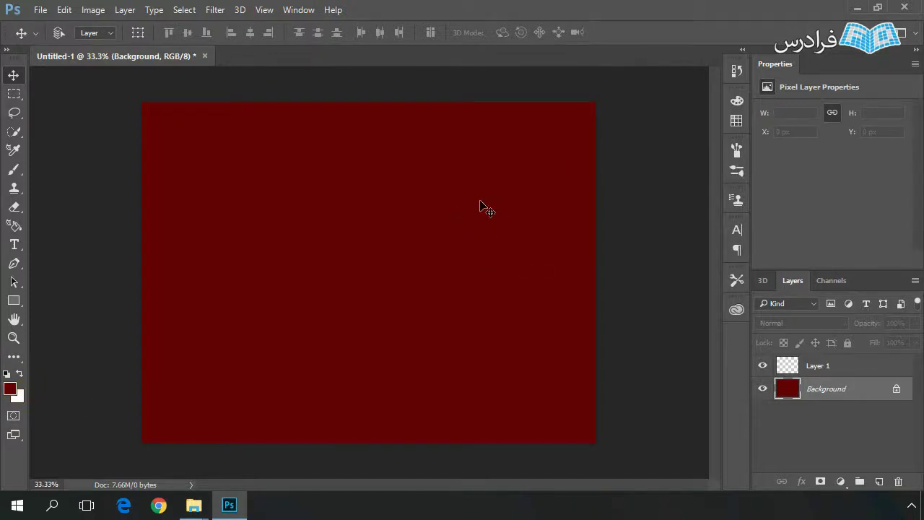
Rename the empty layer above Background as "my 3d model"
click(796, 390)
click(818, 368)
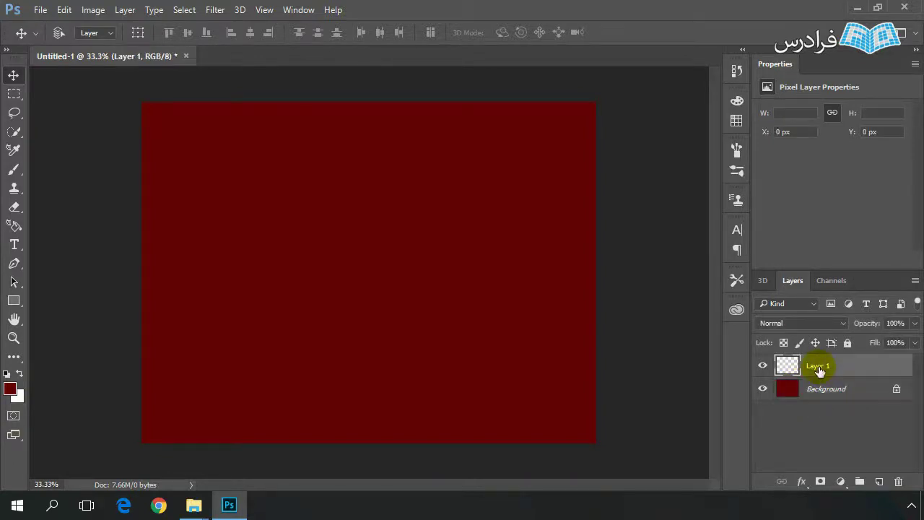
double_click(818, 367)
text(my 3d model)
key(Return)
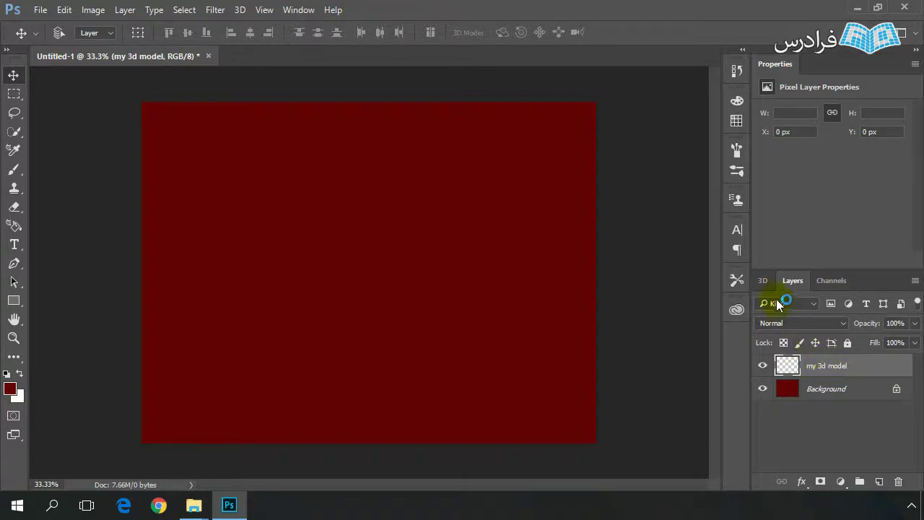
Create a Sphere mesh from preset on the "my 3d model" layer
click(763, 281)
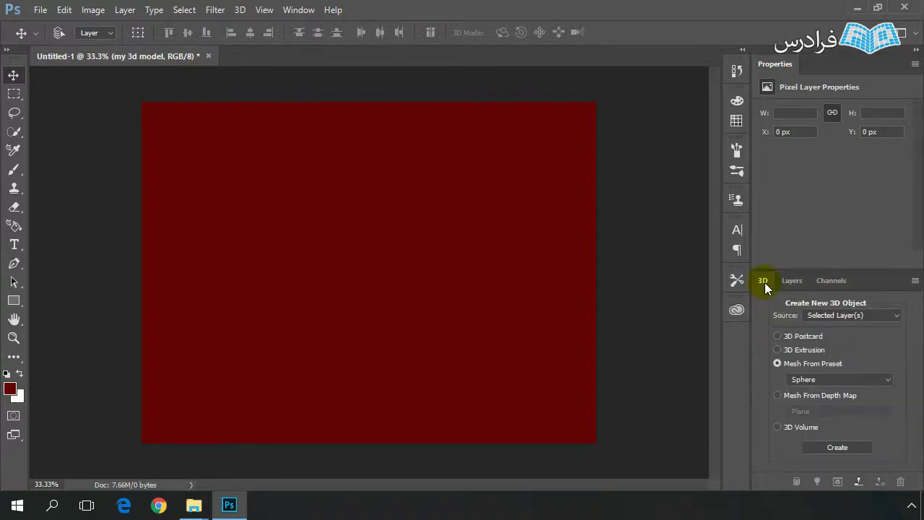
click(835, 447)
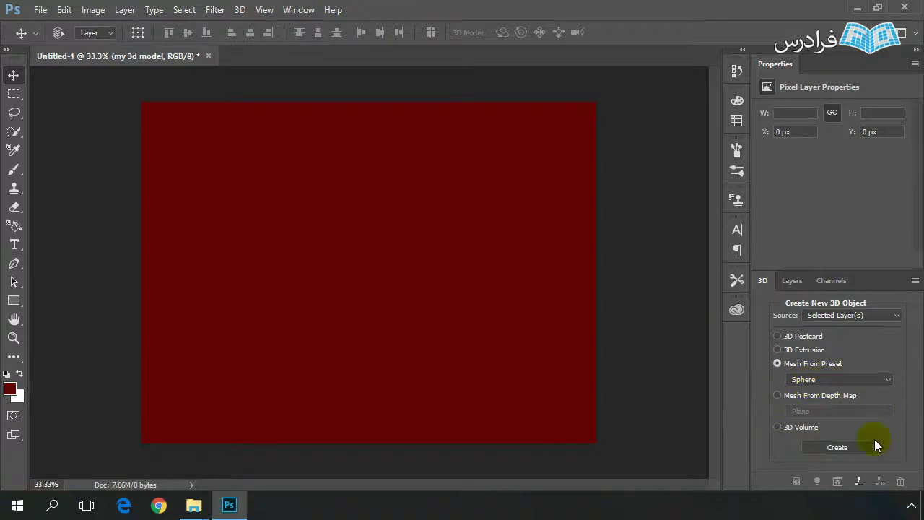
click(838, 448)
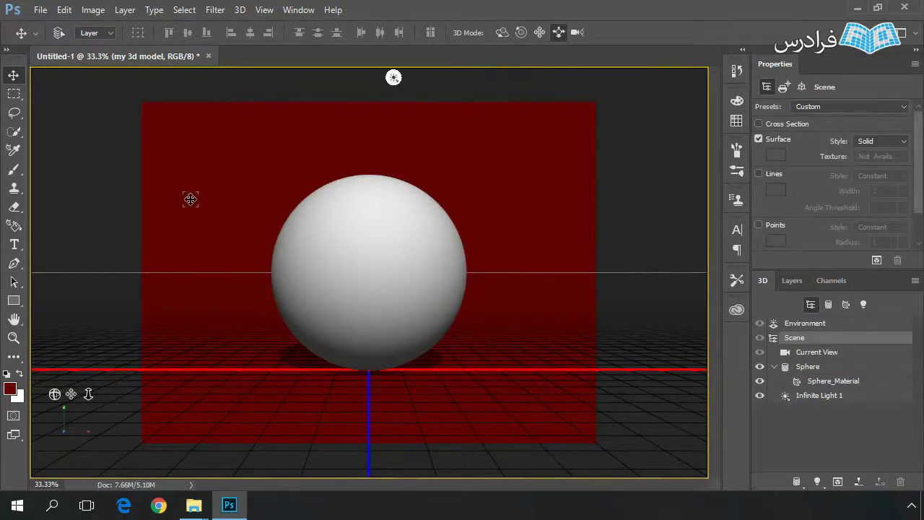
click(330, 224)
mouse_move(329, 224)
mouse_down()
mouse_move(406, 241)
mouse_move(392, 258)
mouse_move(347, 268)
mouse_move(412, 253)
mouse_move(400, 249)
mouse_move(350, 312)
mouse_up()
click(392, 78)
drag(290, 357, 254, 100)
Show the 3D Secondary View alongside the main view of the sphere
click(265, 11)
mouse_move(273, 251)
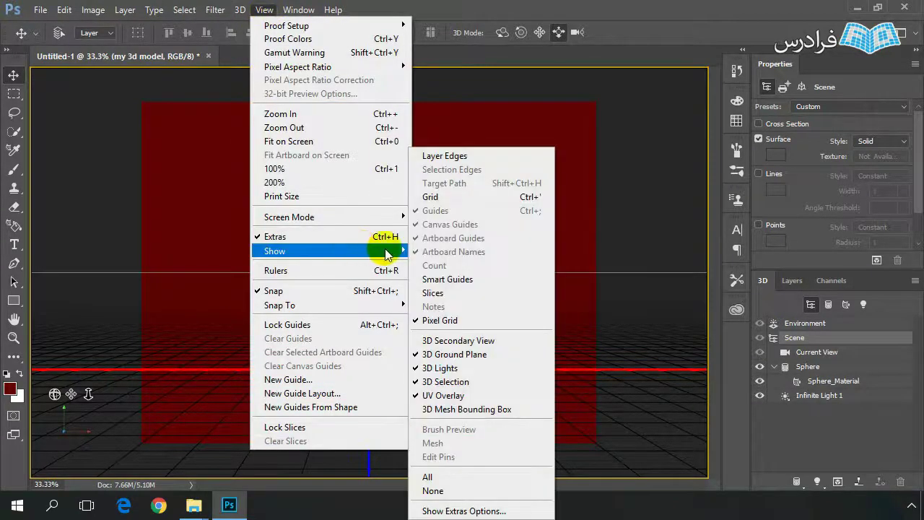
click(471, 343)
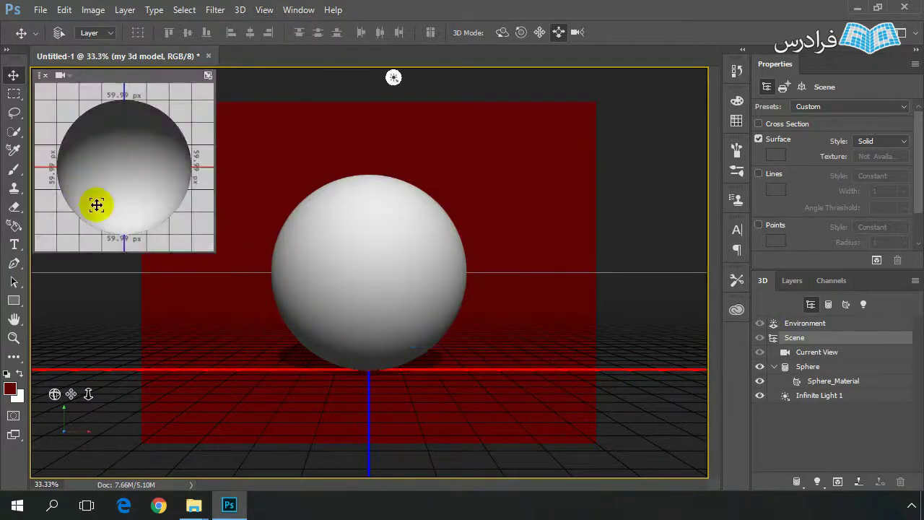
Examine the sphere in the secondary view and its available camera views, keeping Top
mouse_move(153, 149)
mouse_down()
mouse_move(134, 163)
mouse_move(439, 306)
mouse_move(513, 288)
mouse_up()
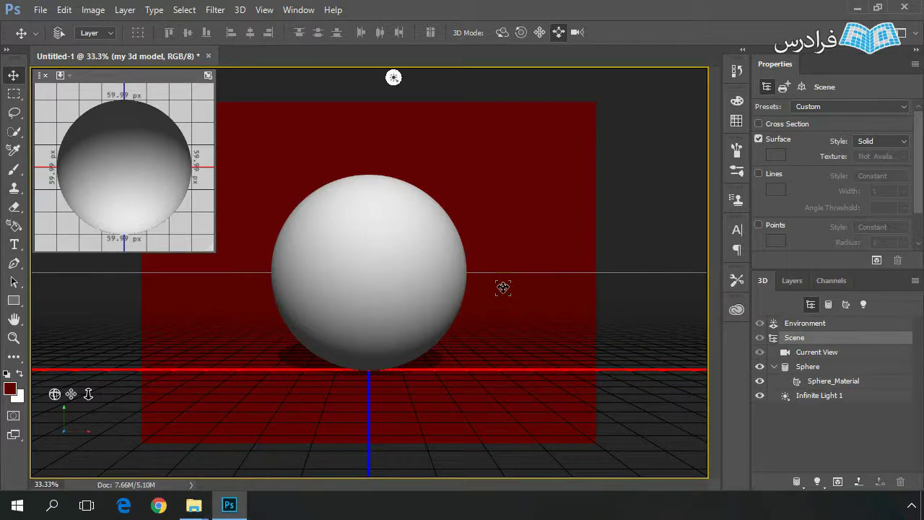
mouse_move(96, 180)
mouse_down()
mouse_move(160, 129)
mouse_move(145, 149)
mouse_move(109, 140)
mouse_move(136, 155)
mouse_move(135, 139)
mouse_move(123, 139)
mouse_move(131, 129)
mouse_up()
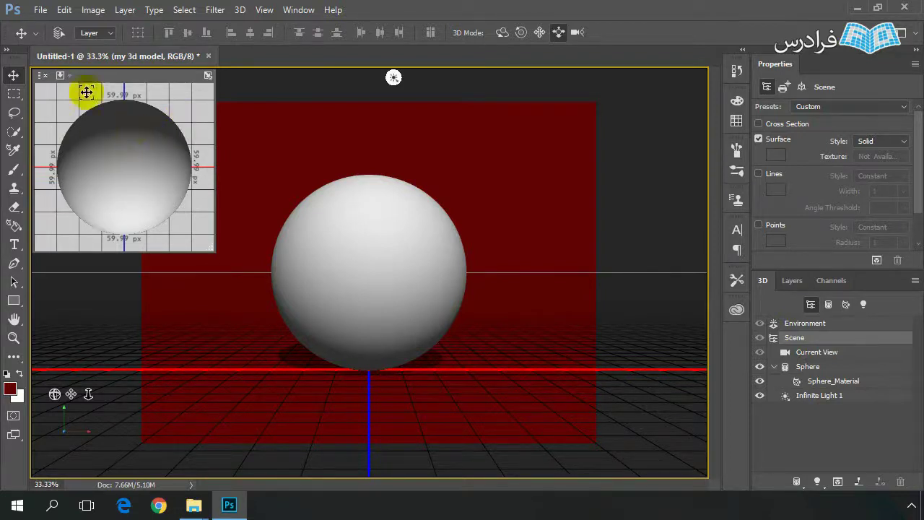
click(68, 77)
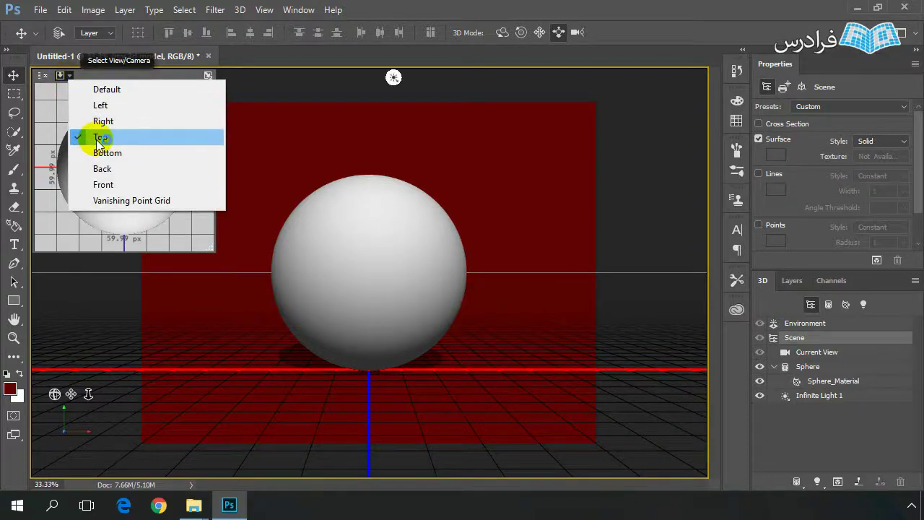
click(128, 75)
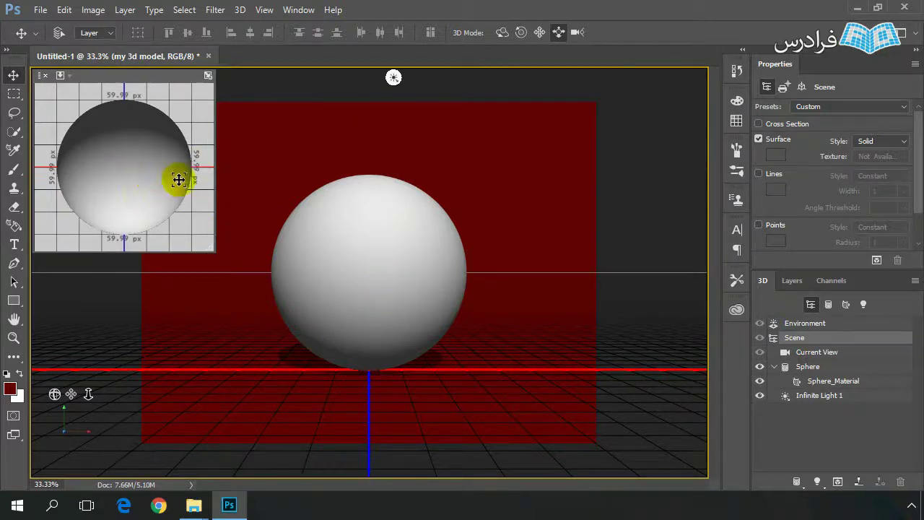
mouse_move(180, 192)
mouse_down()
mouse_move(120, 190)
mouse_move(134, 167)
mouse_move(171, 152)
mouse_move(192, 169)
mouse_move(197, 216)
mouse_move(208, 200)
mouse_move(189, 180)
mouse_move(154, 181)
mouse_move(192, 192)
mouse_up()
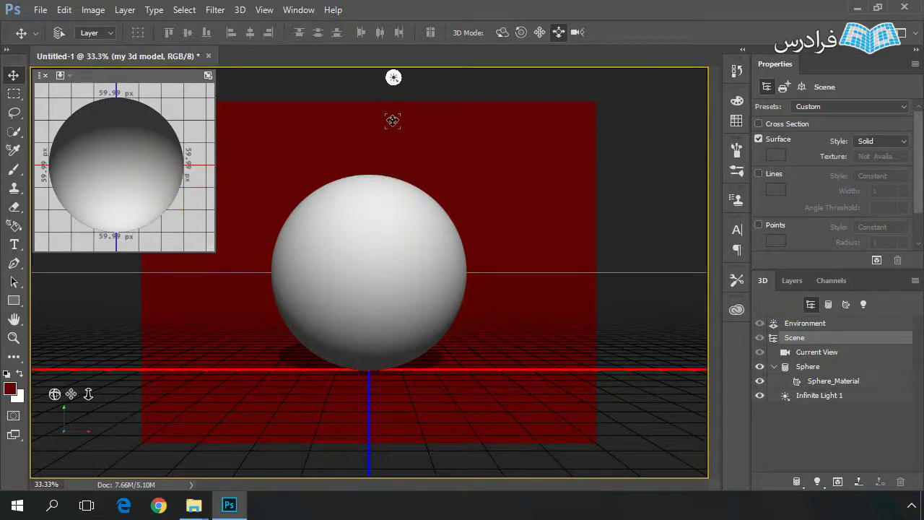
drag(158, 162, 130, 130)
Preview the sphere from the Left in the secondary view and return that view to Top
click(63, 77)
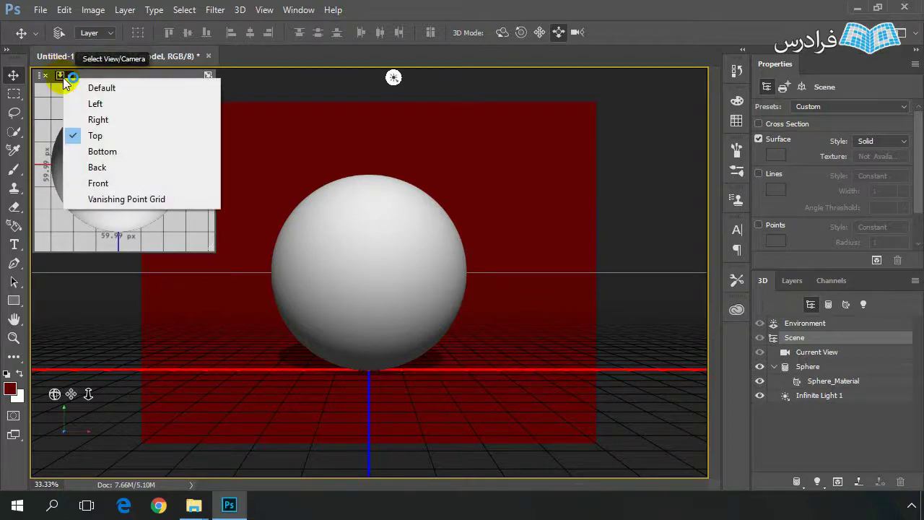
click(95, 104)
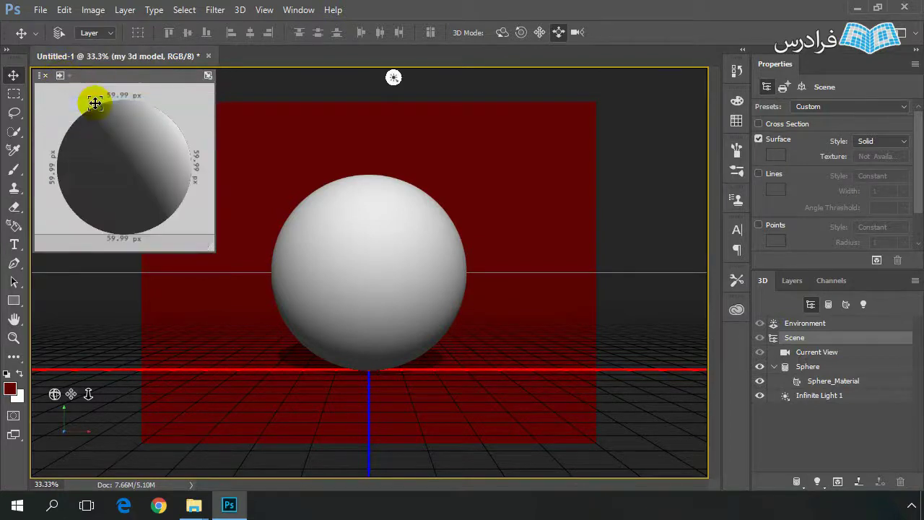
drag(147, 178, 150, 193)
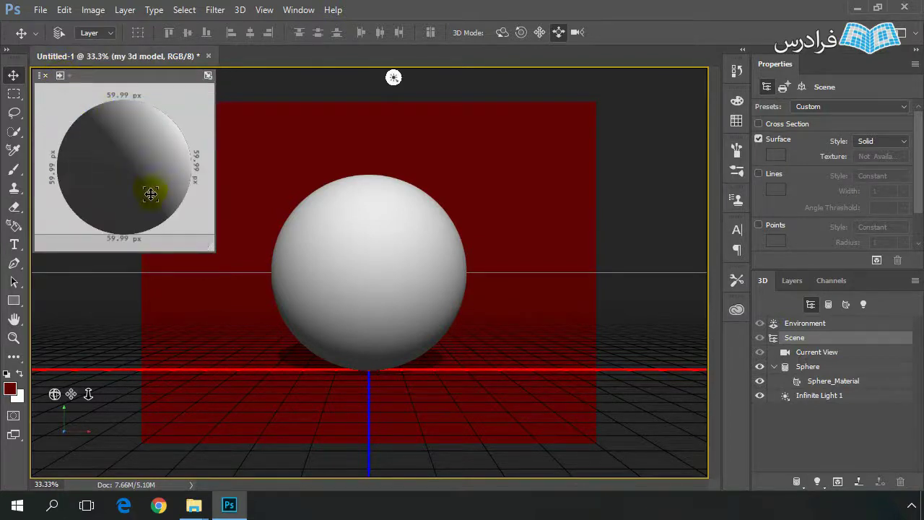
click(61, 76)
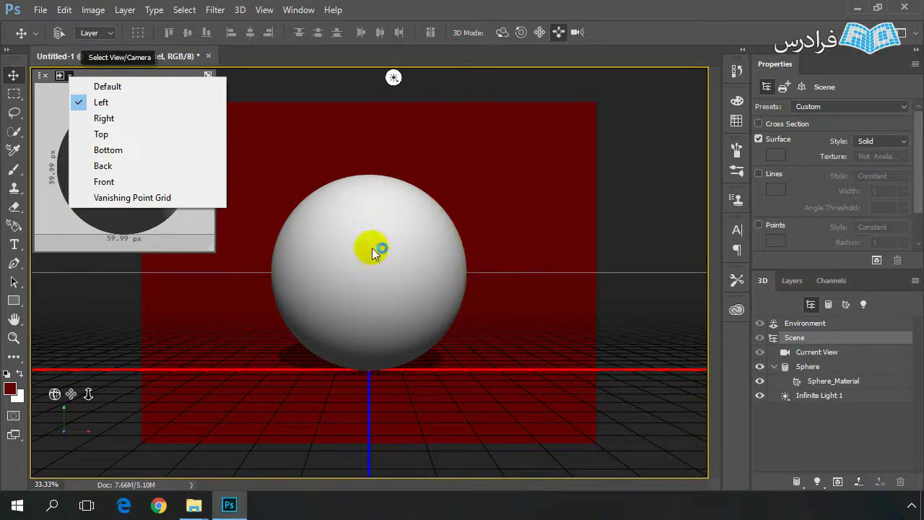
click(116, 138)
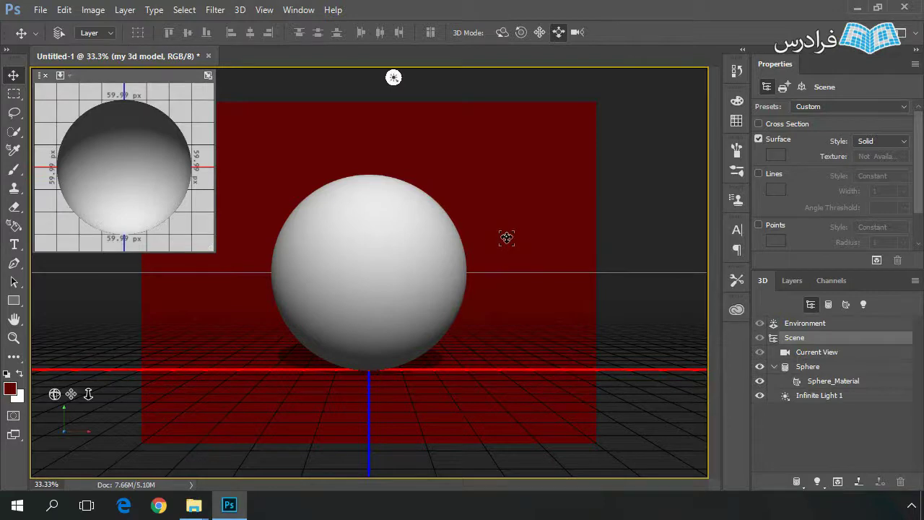
Orbit the main 3D camera around the sphere to a raised, slightly angled viewpoint
click(394, 291)
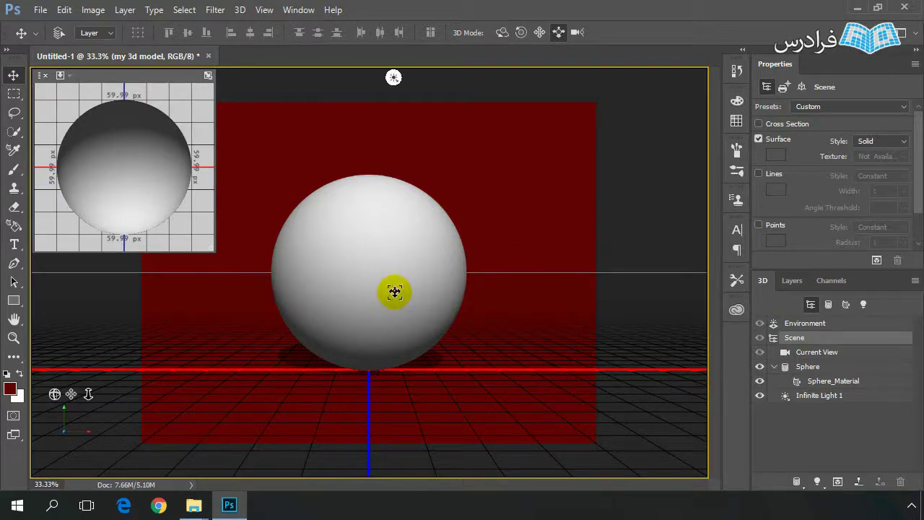
drag(396, 293, 381, 276)
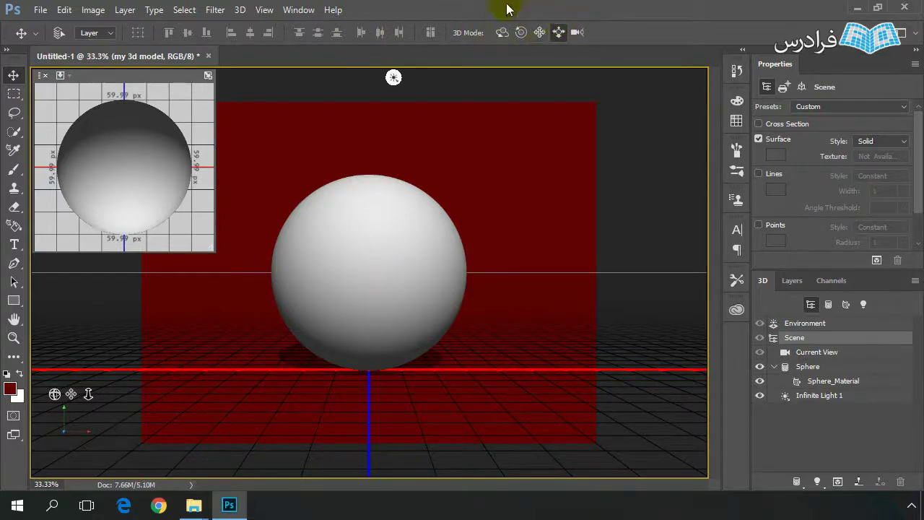
click(503, 32)
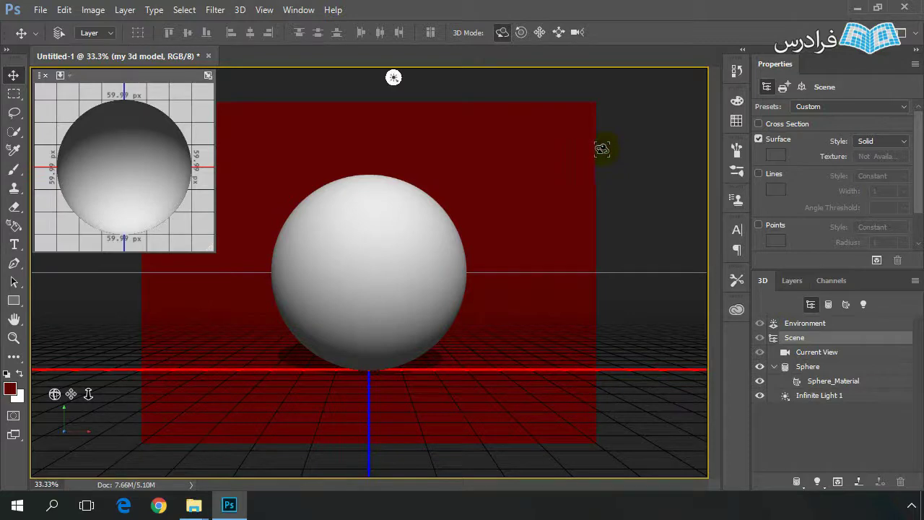
drag(602, 148, 430, 152)
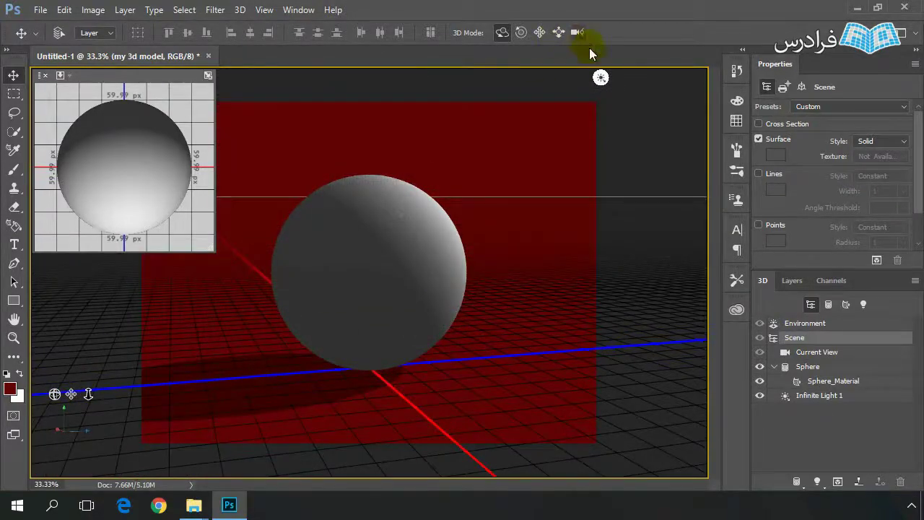
mouse_move(394, 341)
mouse_down()
mouse_move(324, 330)
mouse_move(546, 313)
mouse_move(542, 334)
mouse_up()
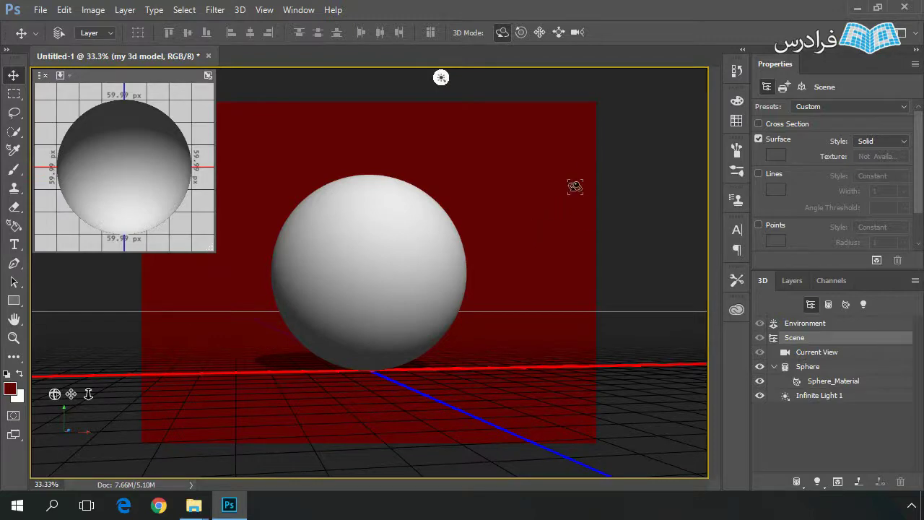
mouse_move(575, 186)
mouse_down()
mouse_move(556, 198)
mouse_move(487, 186)
mouse_move(495, 176)
mouse_move(574, 174)
mouse_move(516, 212)
mouse_move(556, 208)
mouse_move(513, 262)
mouse_up()
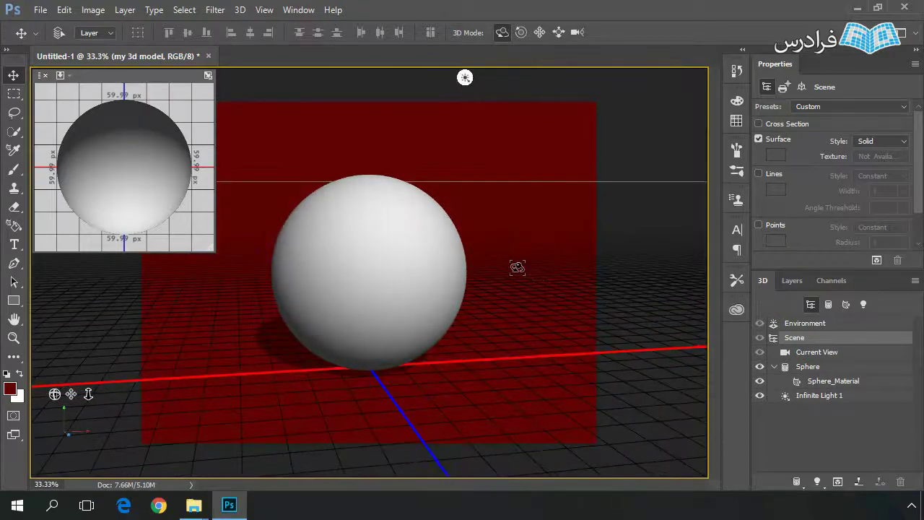
Roll the 3D camera until the red ground axis is nearly level, and pan the view slightly around the sphere
click(522, 34)
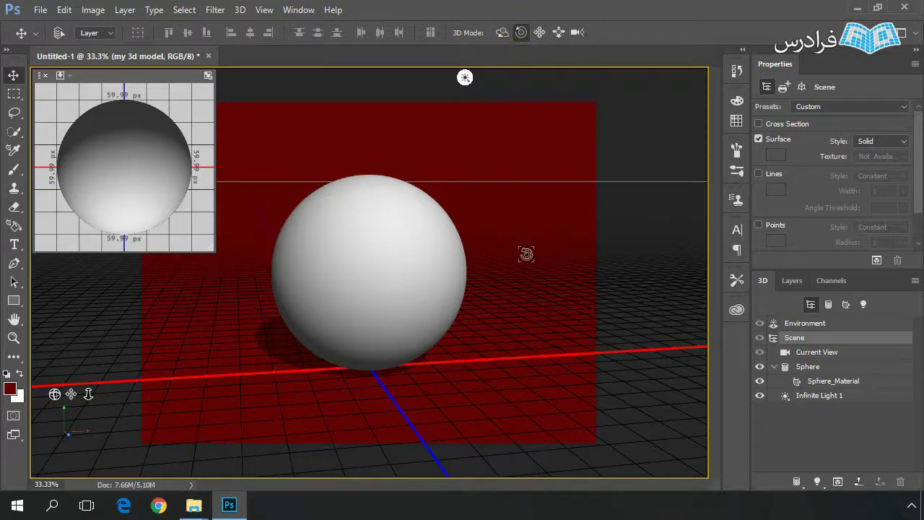
drag(525, 254, 470, 266)
drag(447, 264, 530, 245)
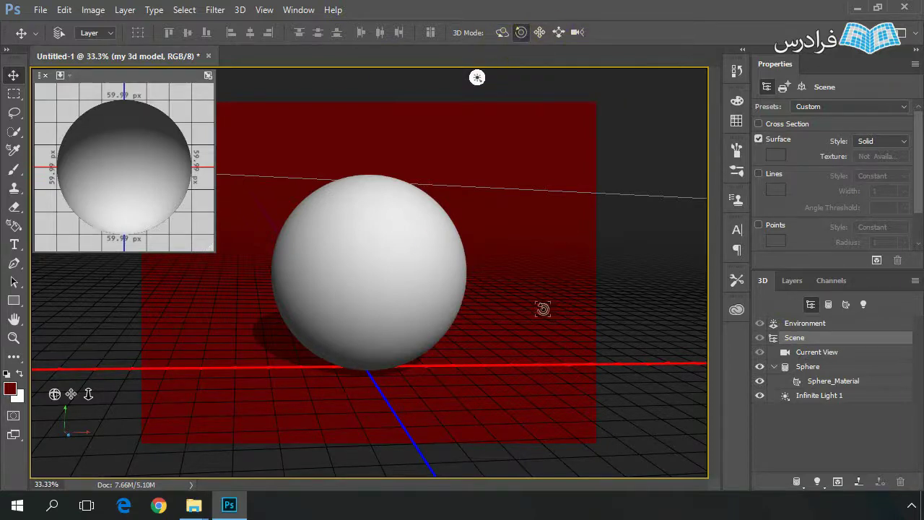
click(543, 36)
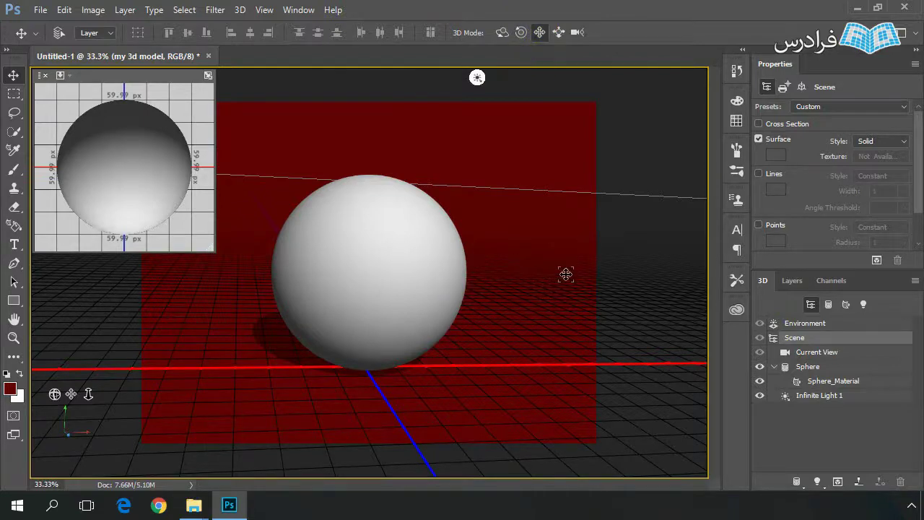
mouse_move(566, 273)
mouse_down()
mouse_move(364, 283)
mouse_move(270, 270)
mouse_move(334, 145)
mouse_move(441, 96)
mouse_move(559, 121)
mouse_move(614, 192)
mouse_move(640, 247)
mouse_move(611, 299)
mouse_move(518, 358)
mouse_move(274, 367)
mouse_move(368, 250)
mouse_move(590, 260)
mouse_move(553, 262)
mouse_up()
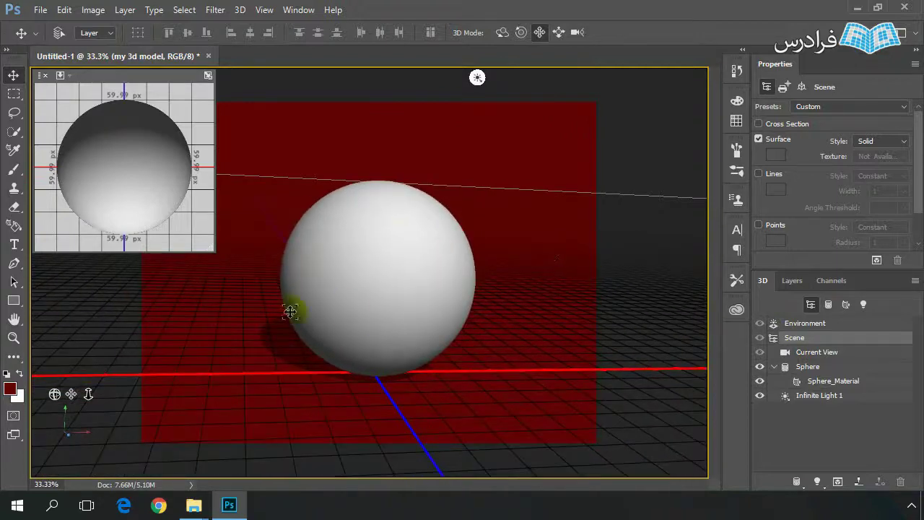
Slide the 3D camera away from the sphere and back toward it, ending with the sphere large near the middle of the canvas
click(559, 33)
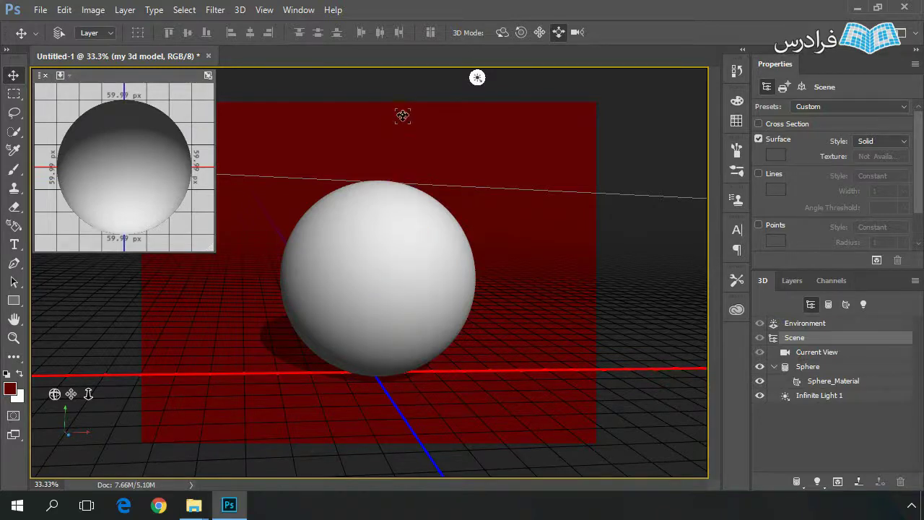
drag(402, 115, 417, 433)
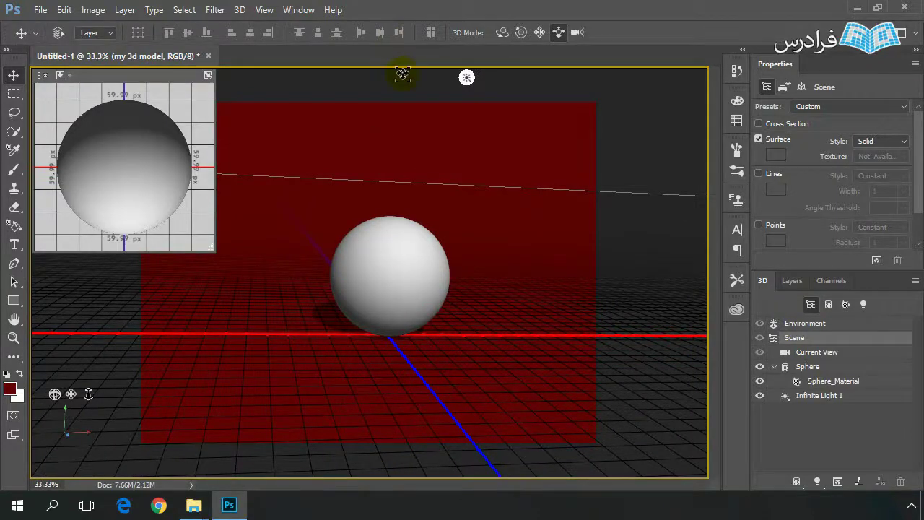
drag(402, 72, 403, 510)
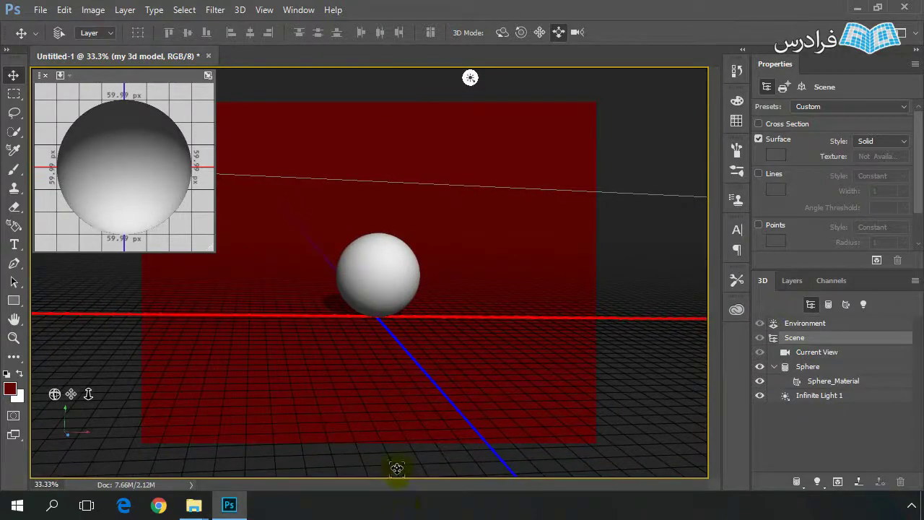
drag(397, 468, 402, 108)
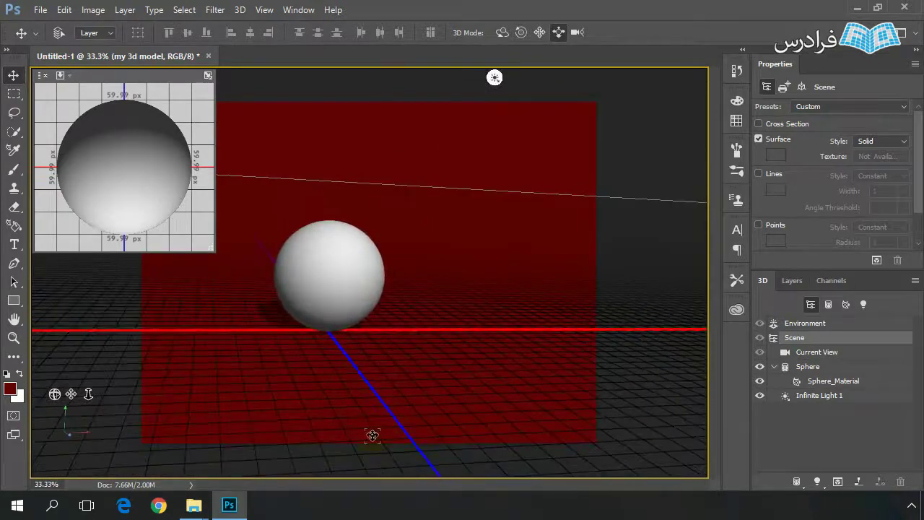
drag(373, 436, 379, 80)
drag(376, 361, 384, 379)
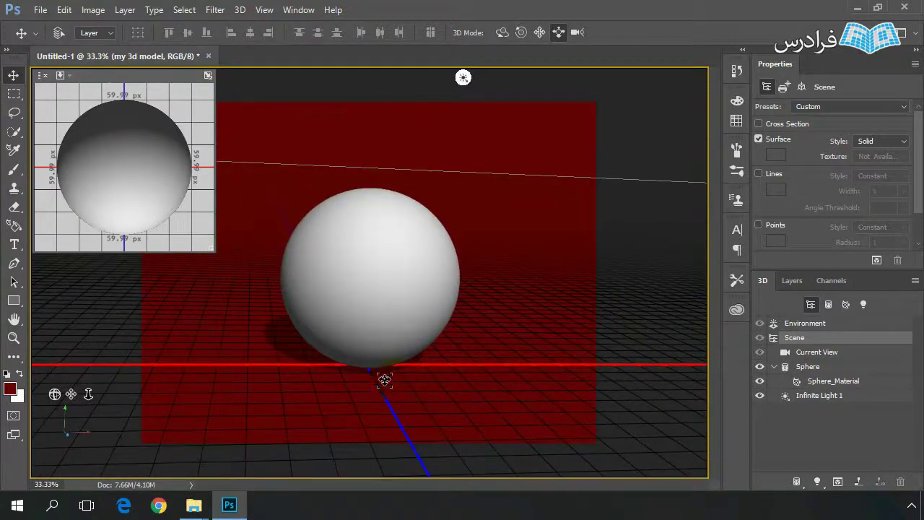
Zoom the 3D camera in and out on the sphere, ending with the sphere at a medium size on the canvas
click(577, 33)
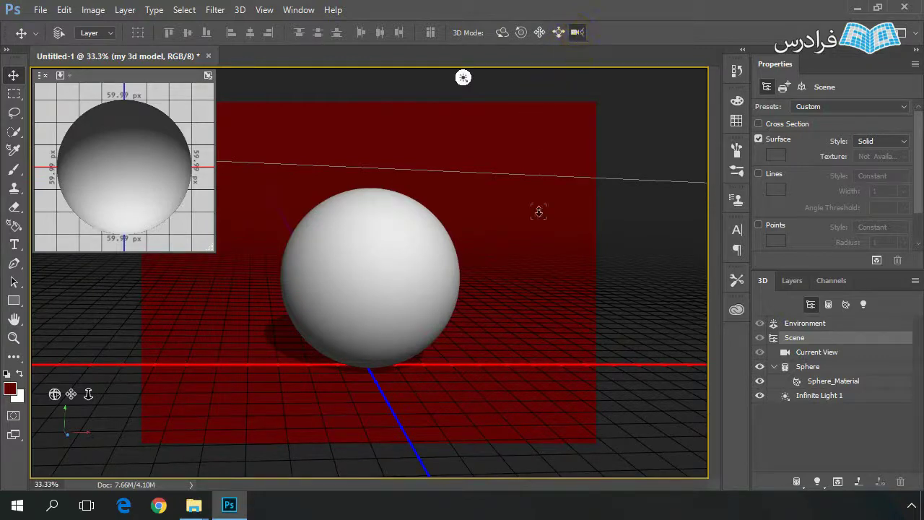
click(557, 33)
drag(460, 268, 408, 275)
click(577, 32)
click(556, 37)
click(578, 33)
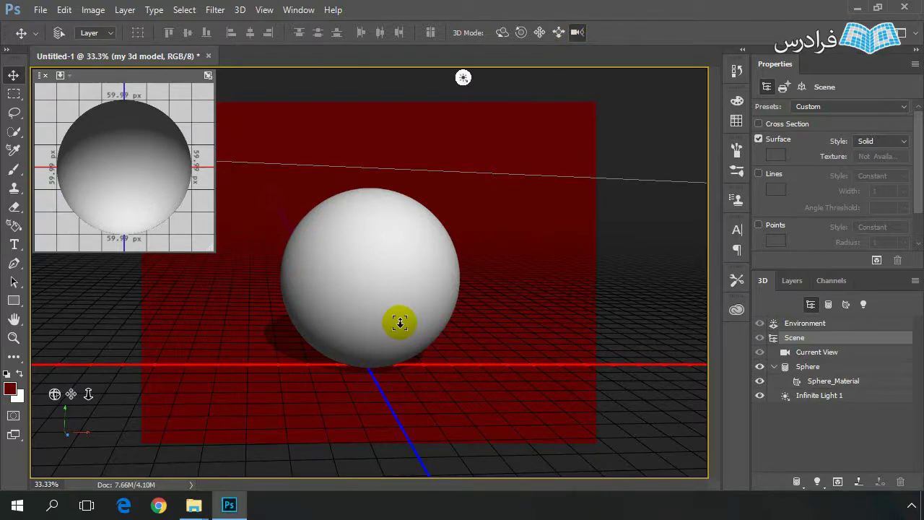
drag(399, 322, 400, 216)
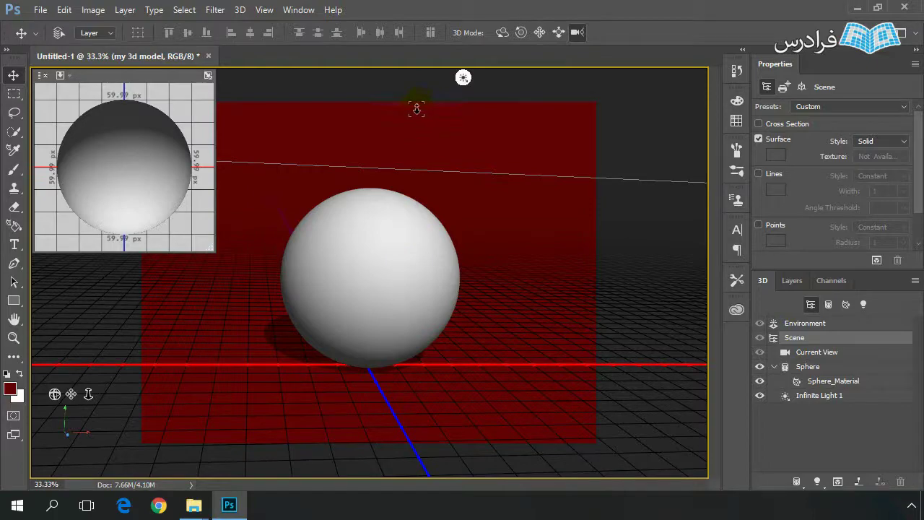
drag(416, 108, 418, 223)
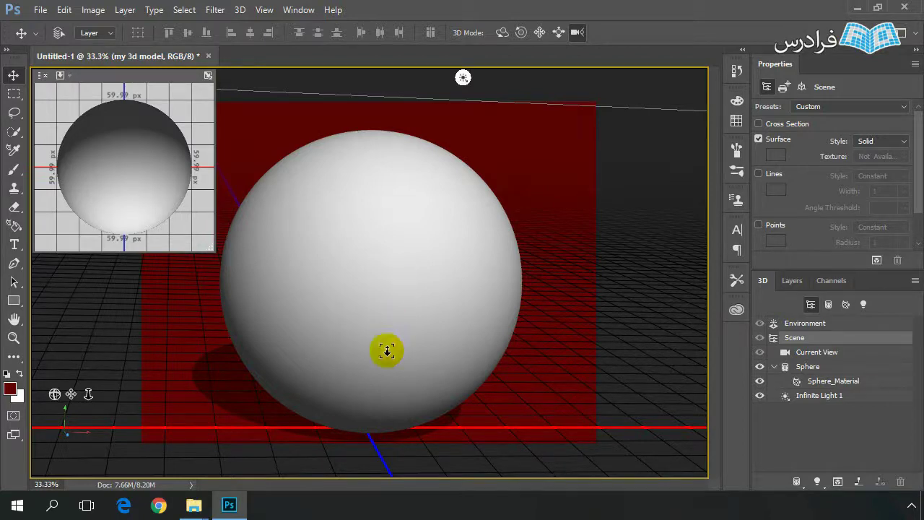
drag(390, 373, 394, 106)
drag(400, 354, 377, 115)
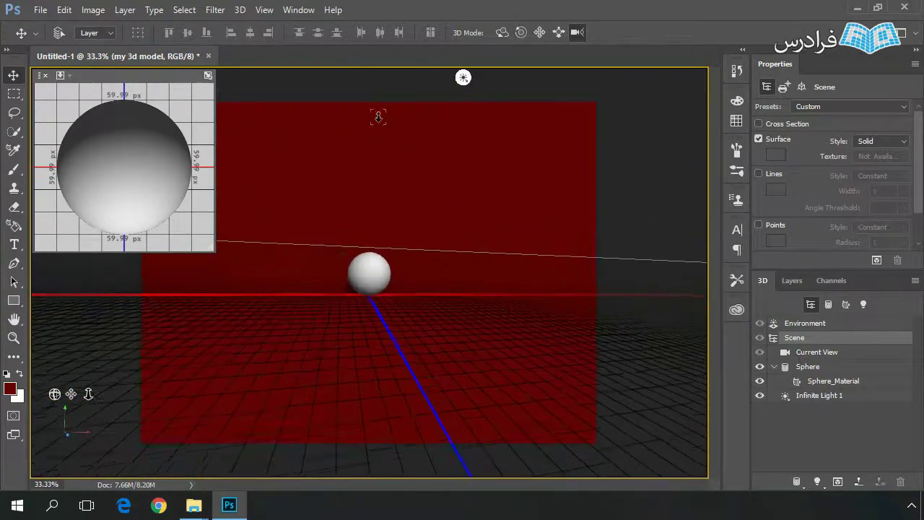
drag(377, 386, 378, 344)
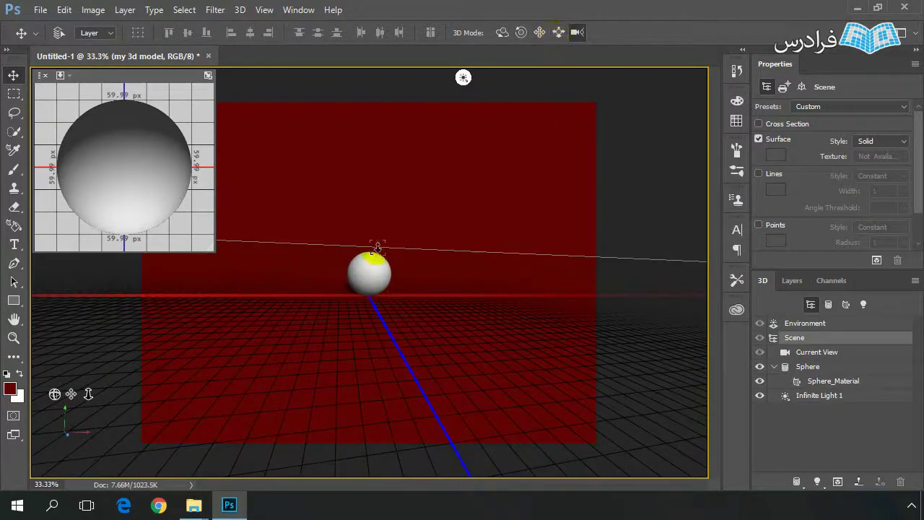
drag(373, 248, 414, 406)
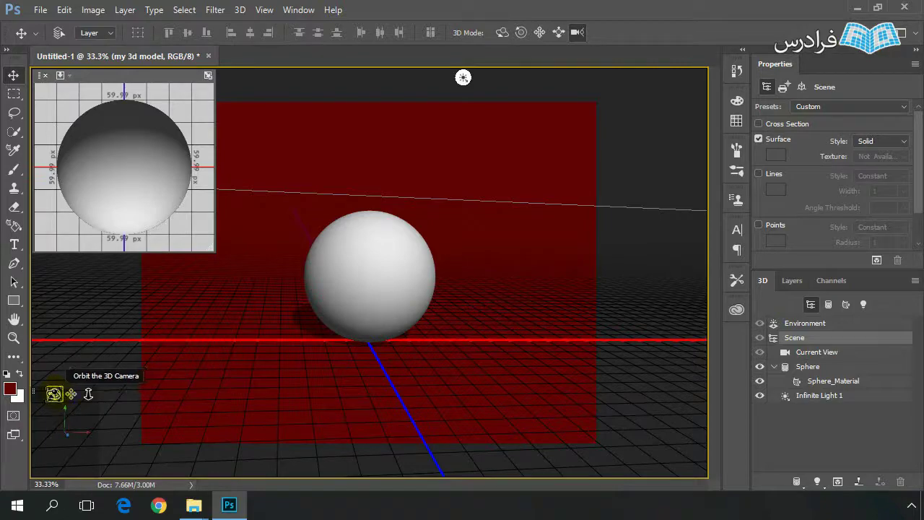
Reposition the 3D camera using its on-canvas controls and the Slide mode, ending at an angled viewpoint slightly farther from the sphere
mouse_move(53, 393)
mouse_down()
mouse_move(68, 382)
mouse_move(49, 381)
mouse_move(52, 394)
mouse_up()
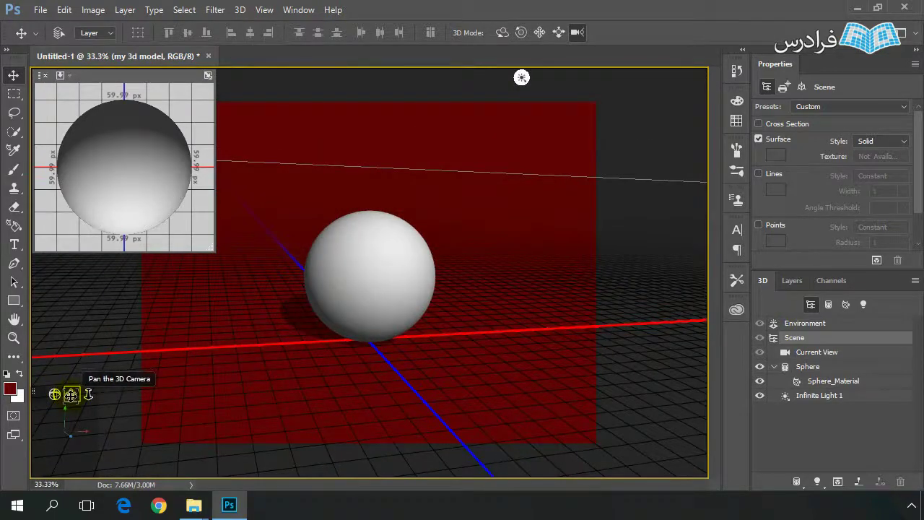
drag(72, 394, 195, 340)
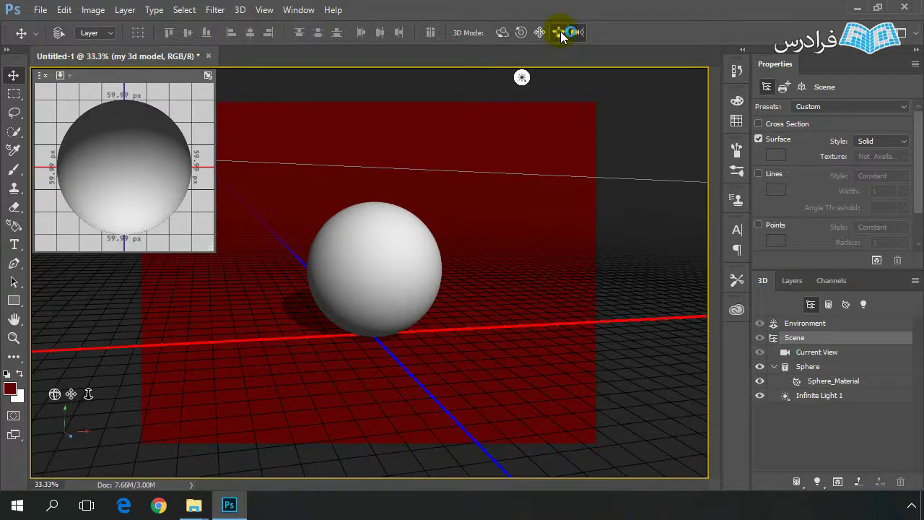
click(532, 37)
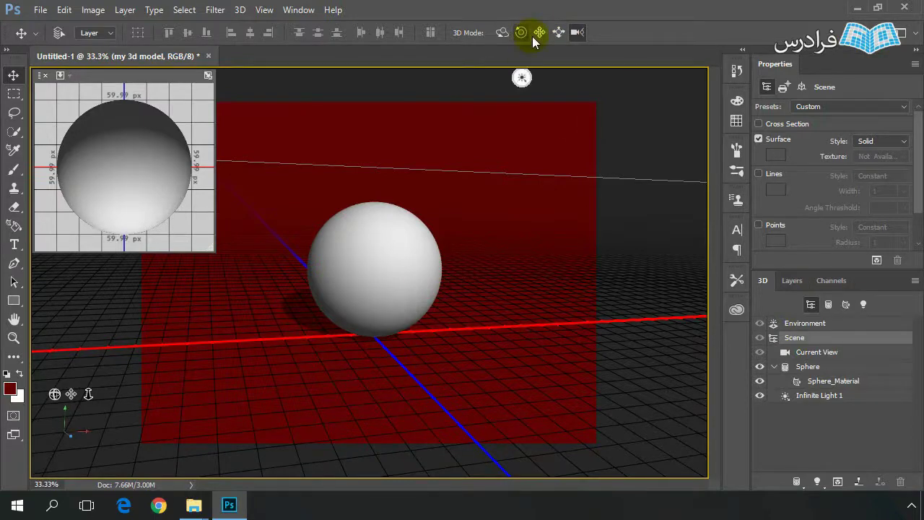
click(559, 33)
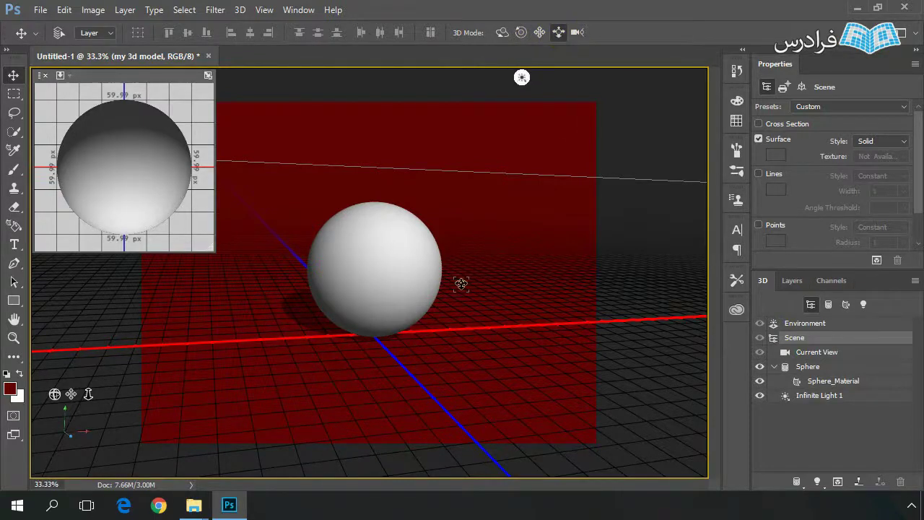
drag(459, 281, 451, 257)
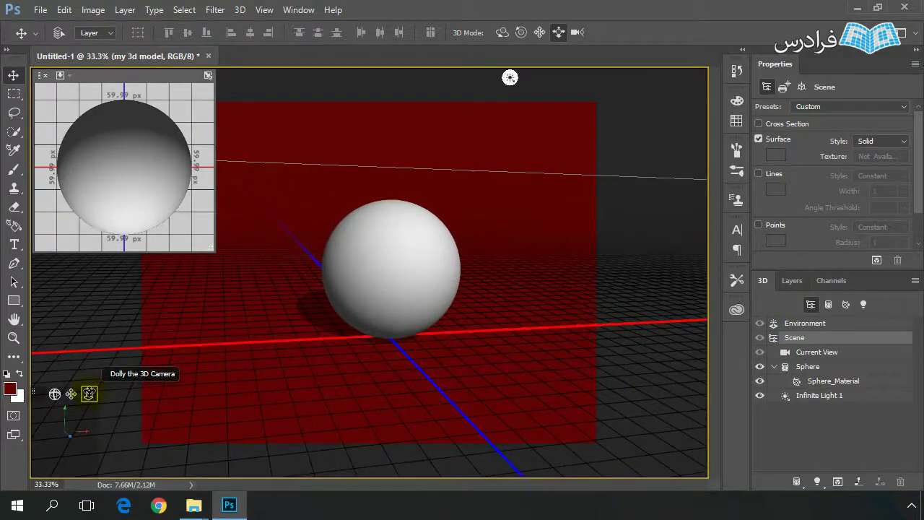
drag(89, 393, 115, 444)
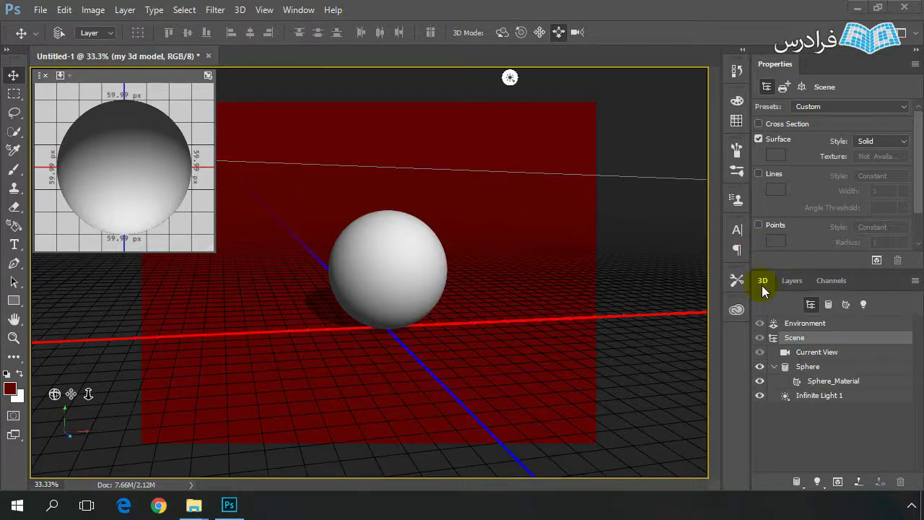
Select Infinite Light 1 and rotate it over the sphere until it shines from behind, casting the shadow forward
click(823, 399)
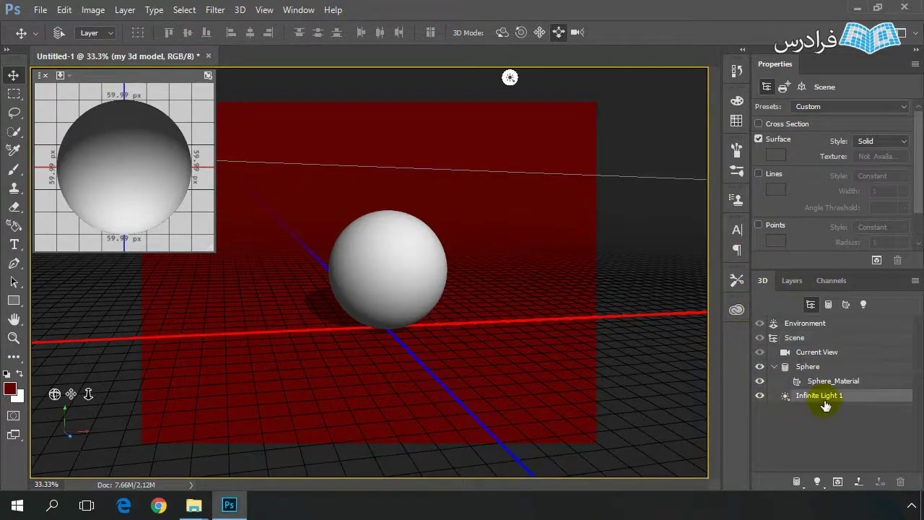
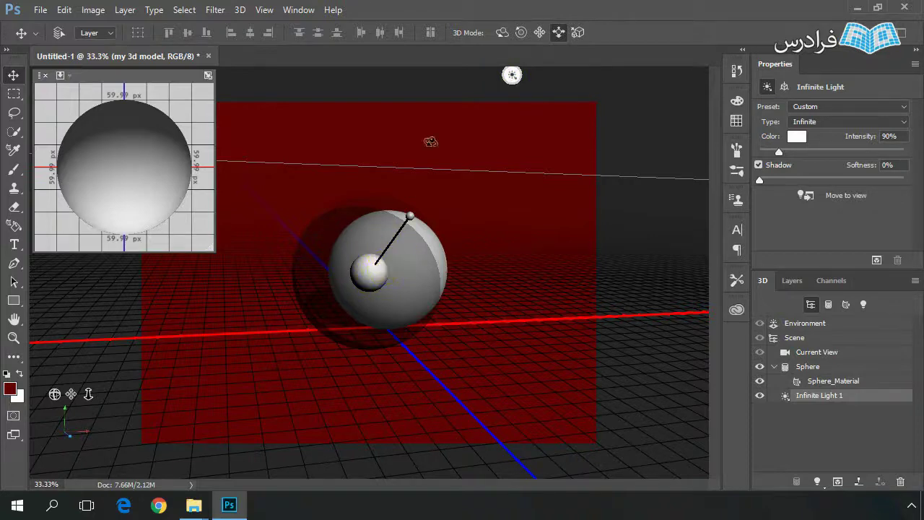
click(511, 75)
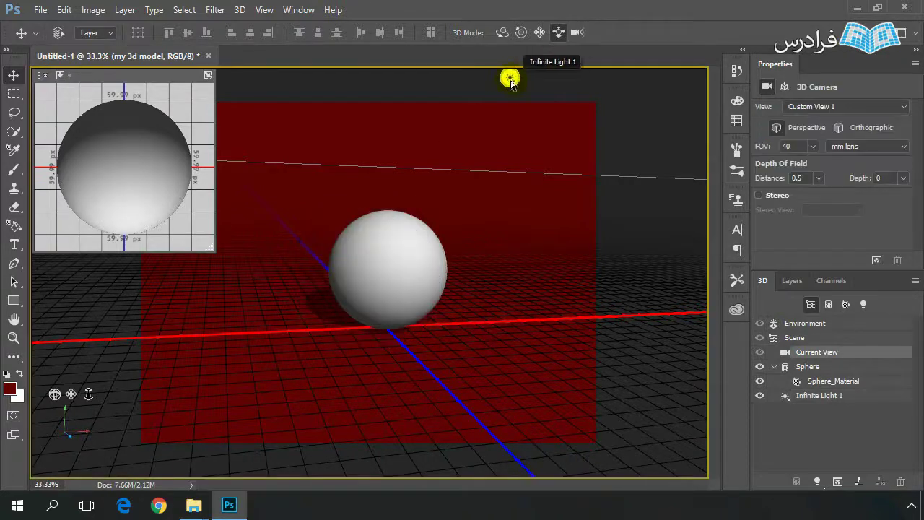
click(511, 75)
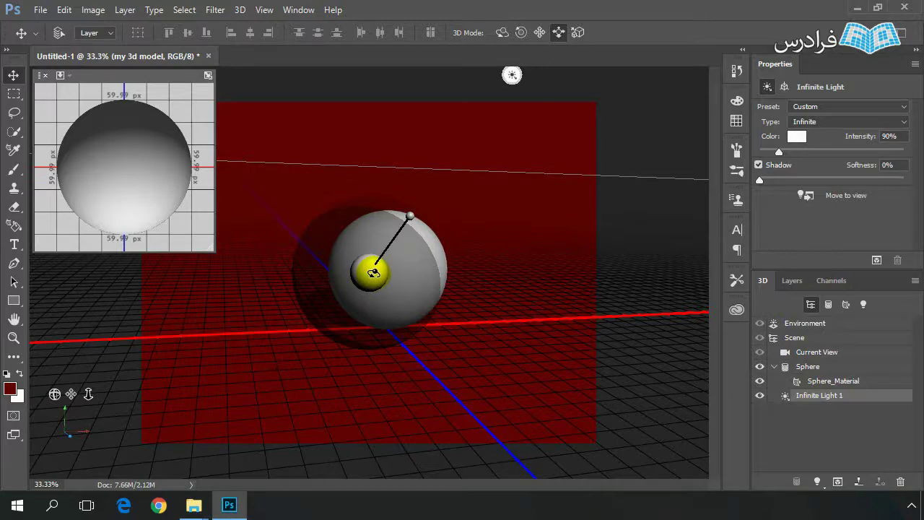
mouse_move(373, 272)
mouse_down()
mouse_move(350, 296)
mouse_move(289, 295)
mouse_move(278, 309)
mouse_move(296, 322)
mouse_move(373, 305)
mouse_move(405, 287)
mouse_move(440, 232)
mouse_up()
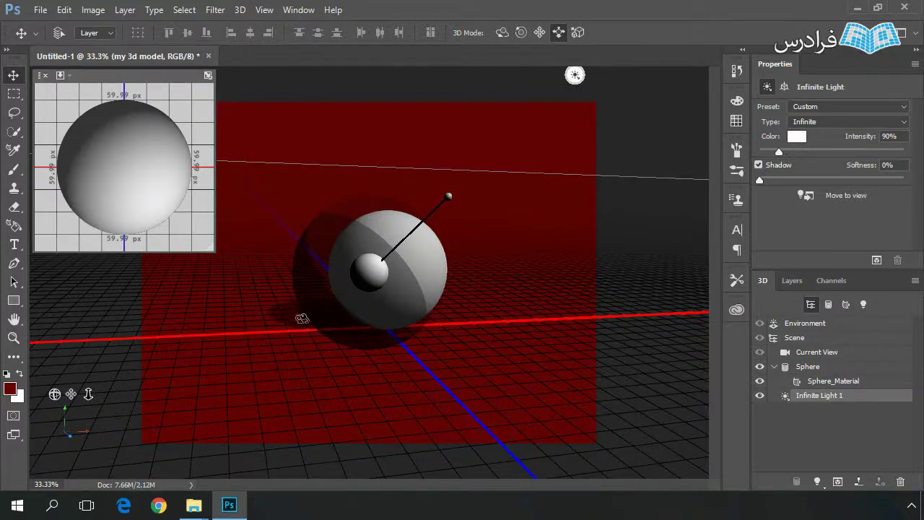
mouse_move(369, 271)
mouse_down()
mouse_move(397, 241)
mouse_move(359, 131)
mouse_up()
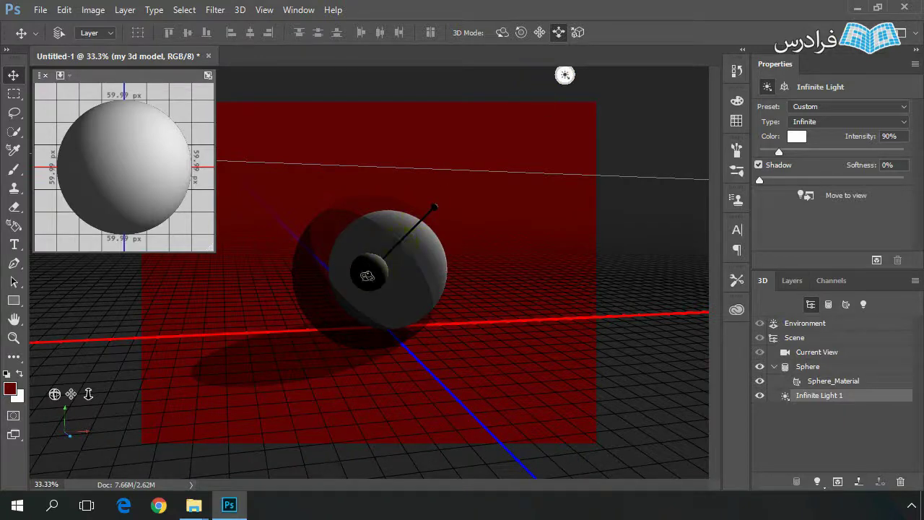
Rotate the infinite light back around so it shines on the sphere from the front and upper right
mouse_move(363, 268)
mouse_down()
mouse_move(402, 268)
mouse_move(423, 253)
mouse_up()
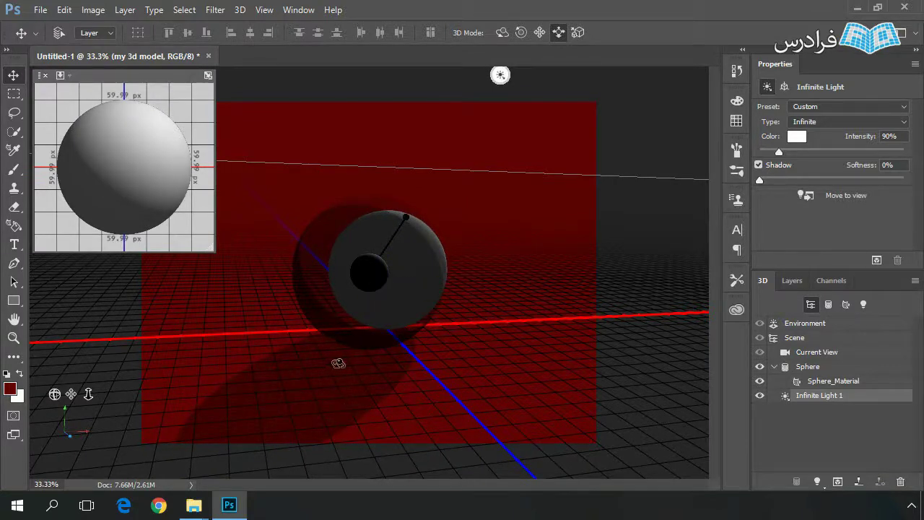
mouse_move(383, 275)
mouse_down()
mouse_move(330, 277)
mouse_move(291, 244)
mouse_up()
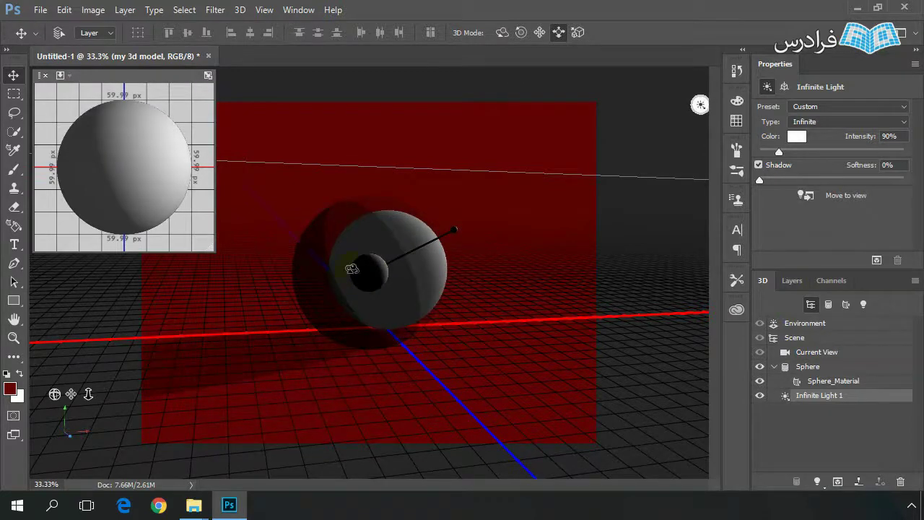
drag(382, 273, 302, 293)
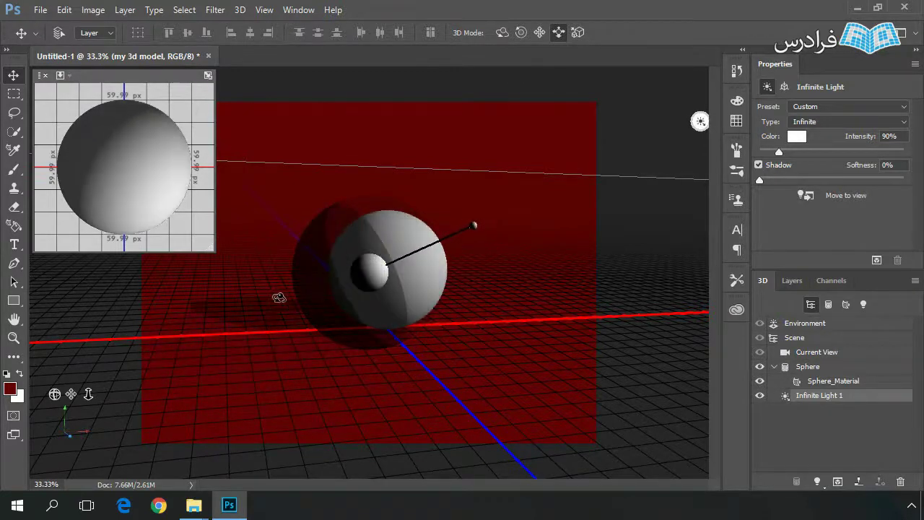
drag(371, 270, 285, 290)
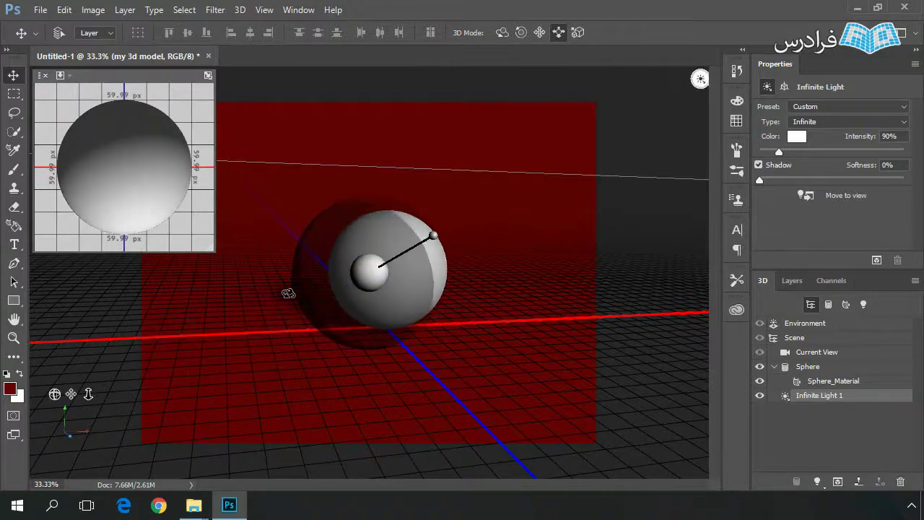
drag(367, 267, 413, 255)
drag(407, 347, 271, 337)
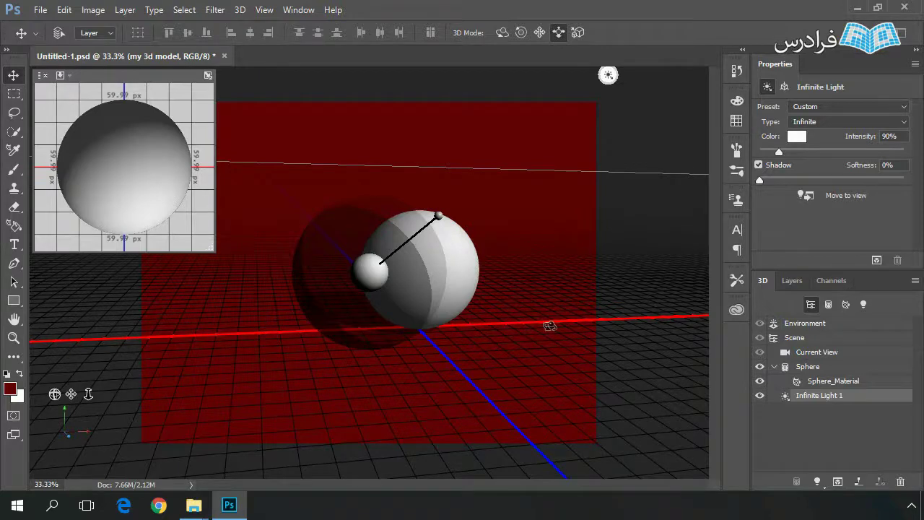
Set the infinite light's intensity to 150%
click(425, 305)
click(890, 137)
text(150)
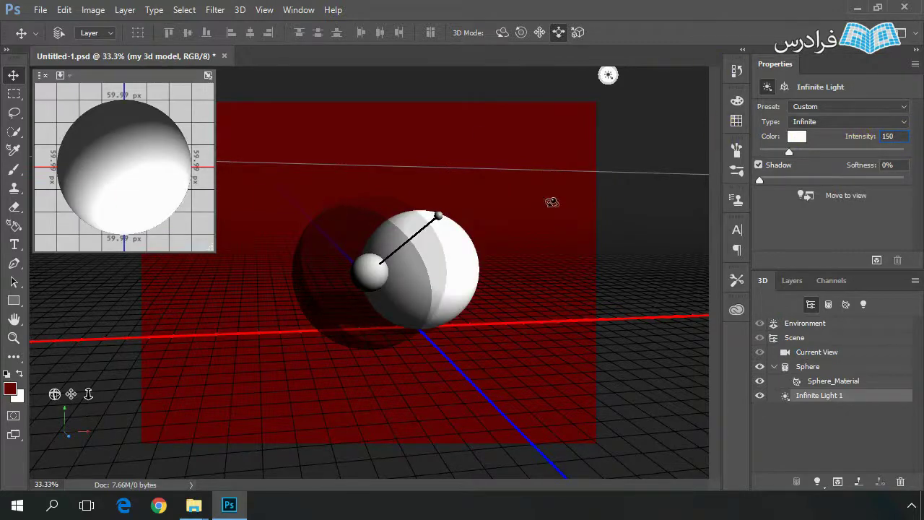
click(854, 142)
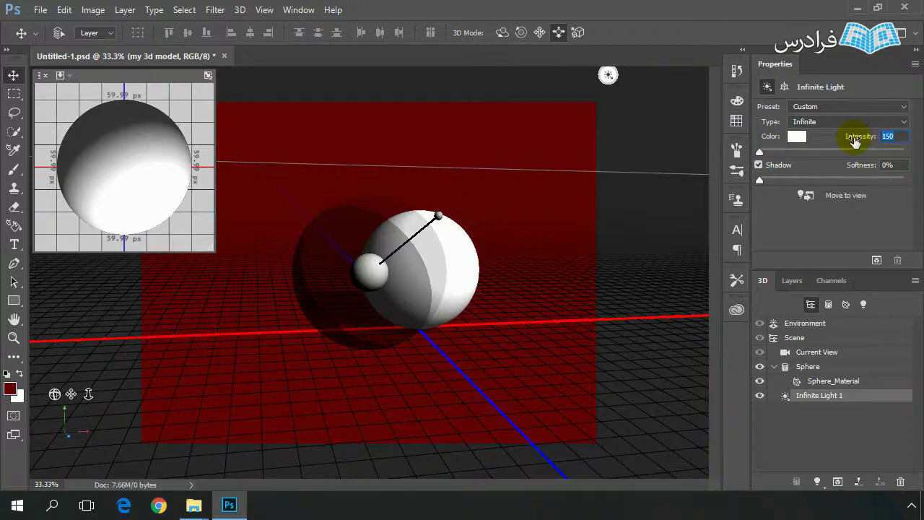
Drop the infinite light's intensity to 0%, and raise it again to 90%
text(0)
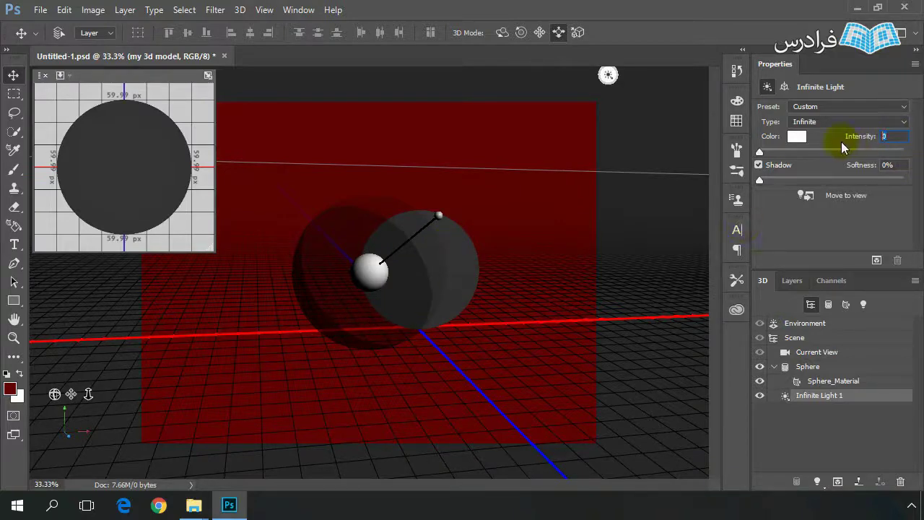
drag(841, 142, 840, 142)
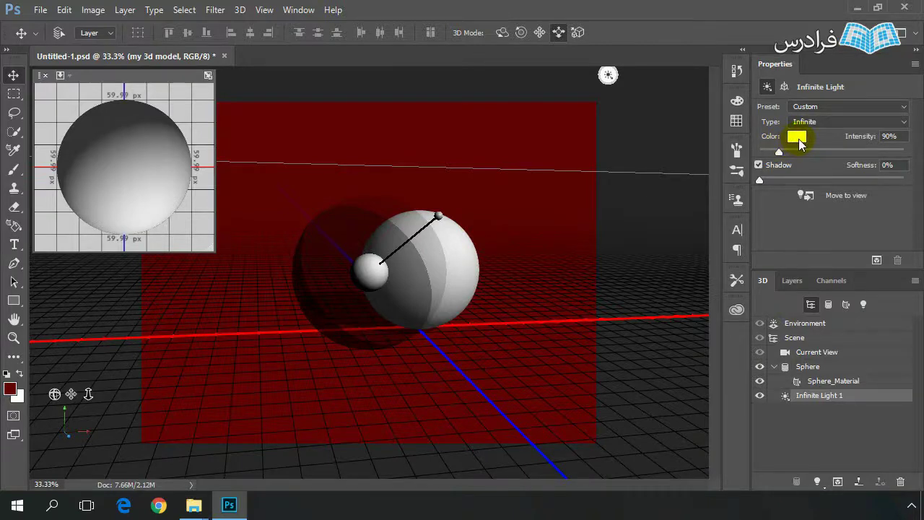
Change the infinite light's color to a saturated yellow with RGB 250, 220, 15
click(797, 137)
drag(589, 38, 748, 47)
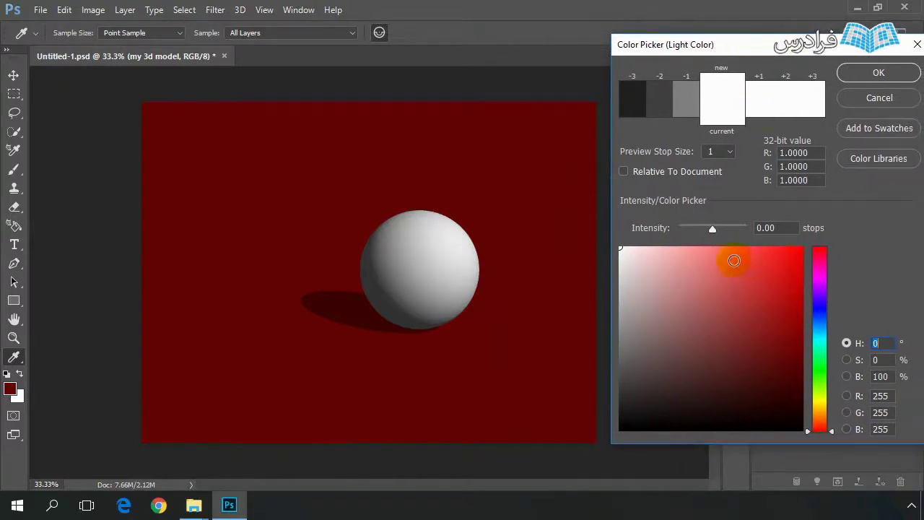
click(818, 404)
mouse_move(734, 289)
mouse_down()
mouse_move(775, 258)
mouse_move(784, 268)
mouse_move(761, 256)
mouse_move(726, 282)
mouse_move(769, 257)
mouse_up()
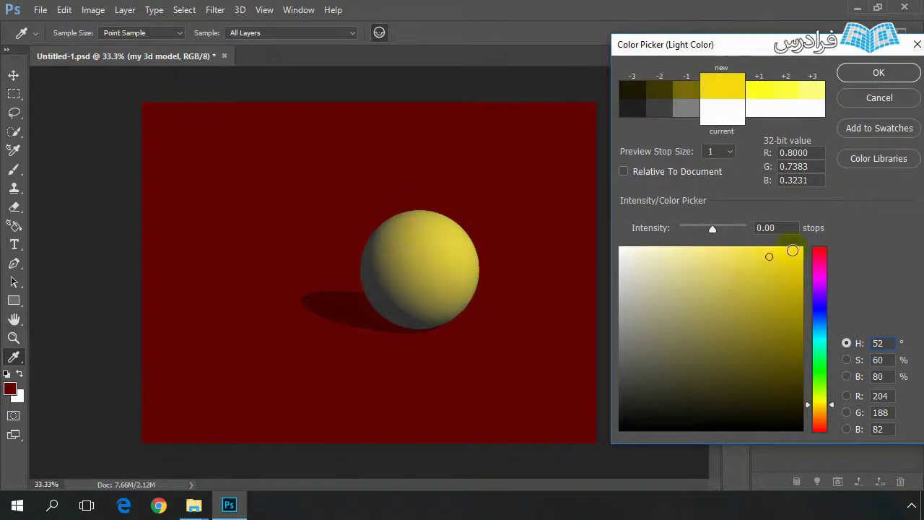
click(793, 250)
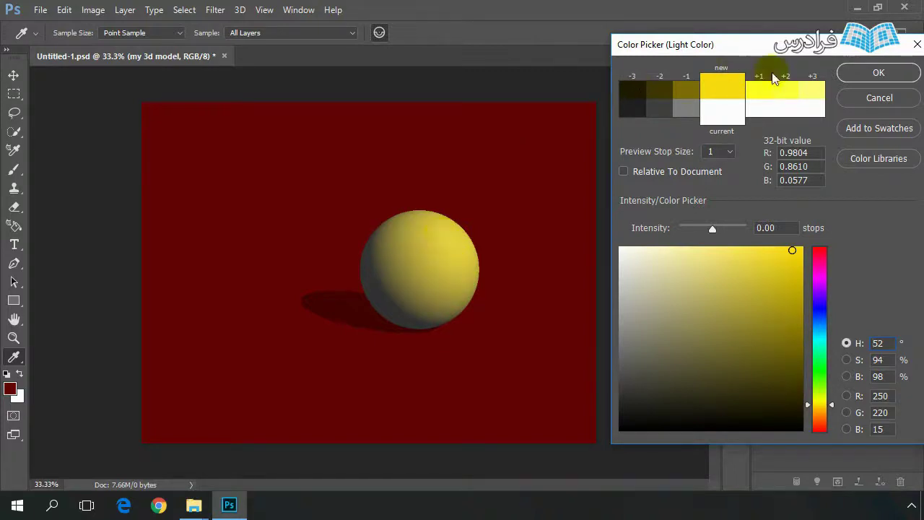
click(870, 72)
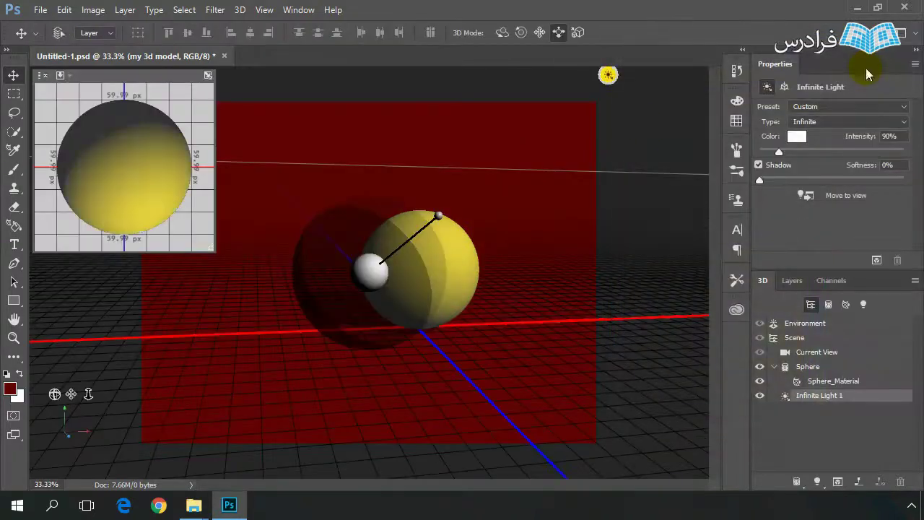
Rotate the infinite light to the sphere's left side and back until it shines from the front and upper right
mouse_move(371, 268)
mouse_down()
mouse_move(289, 291)
mouse_move(229, 249)
mouse_up()
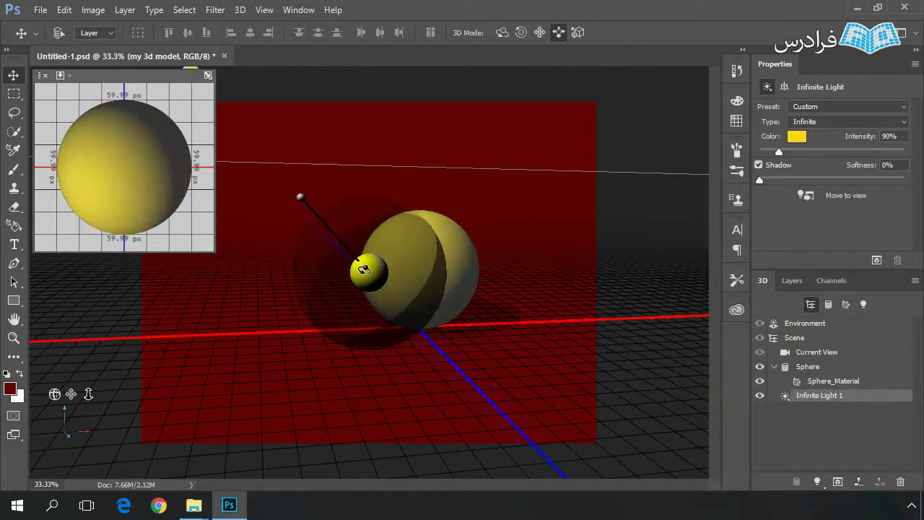
mouse_move(366, 268)
mouse_down()
mouse_move(308, 250)
mouse_move(415, 259)
mouse_up()
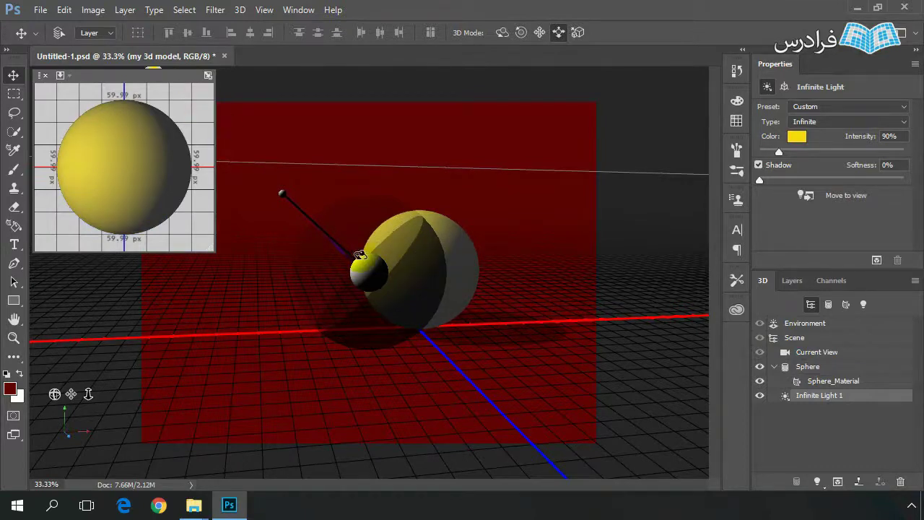
mouse_move(366, 268)
mouse_down()
mouse_move(516, 277)
mouse_move(541, 260)
mouse_move(392, 263)
mouse_move(456, 272)
mouse_move(464, 284)
mouse_move(458, 302)
mouse_up()
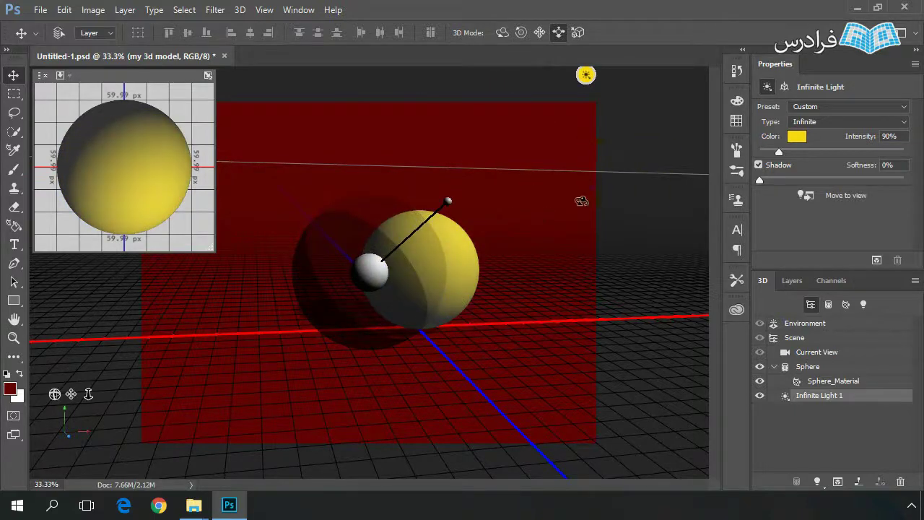
Set the infinite light's color back to white
click(799, 137)
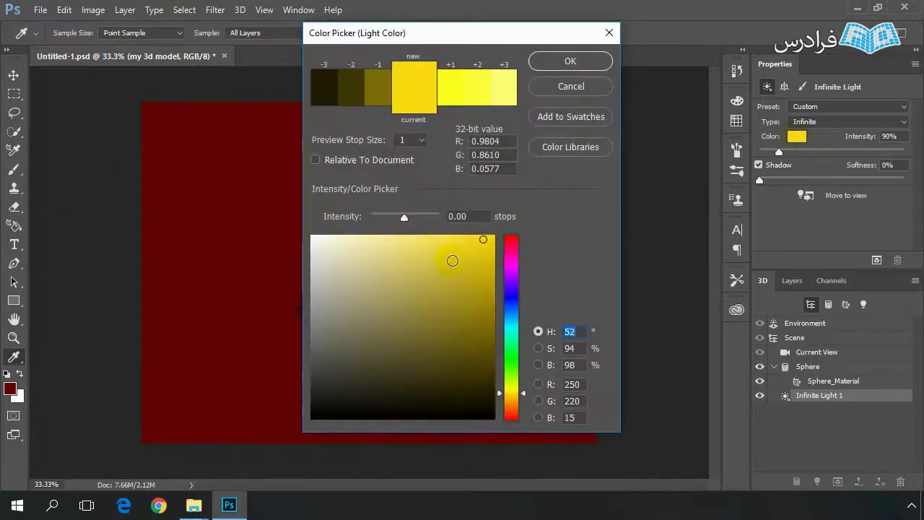
drag(451, 258, 248, 227)
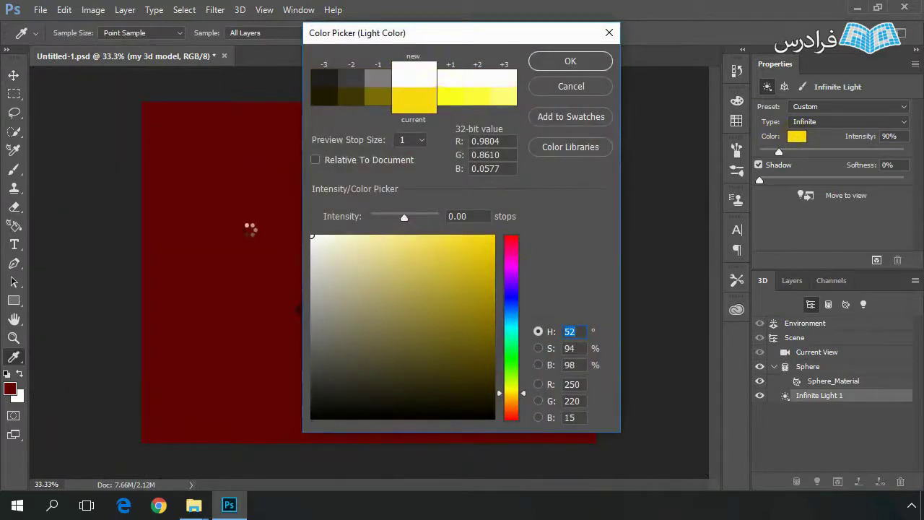
click(588, 61)
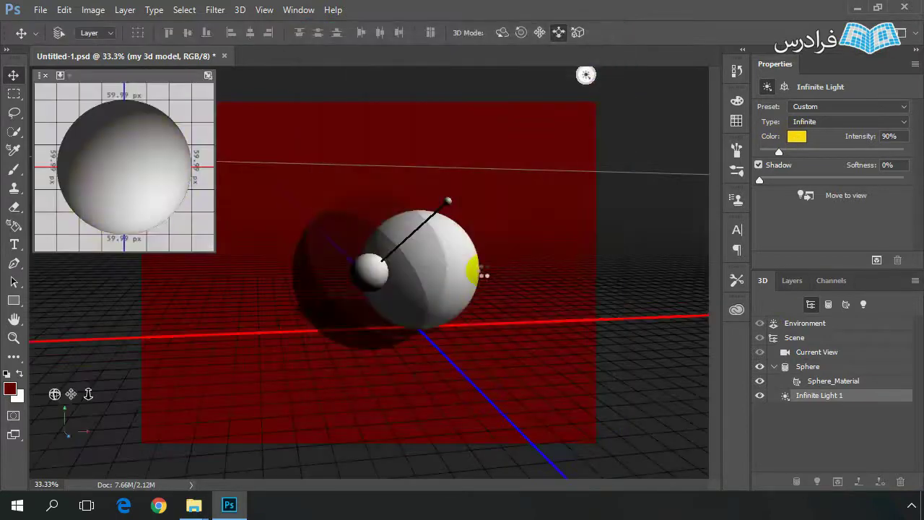
click(462, 264)
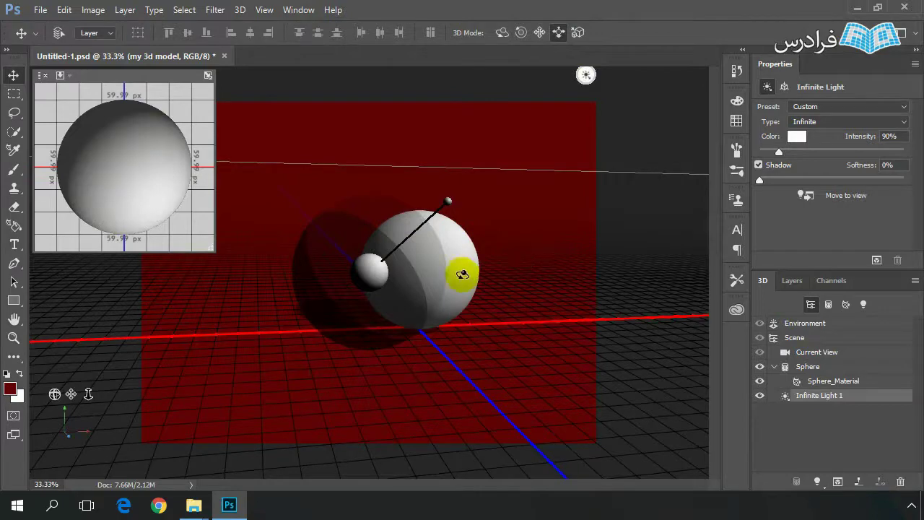
click(797, 139)
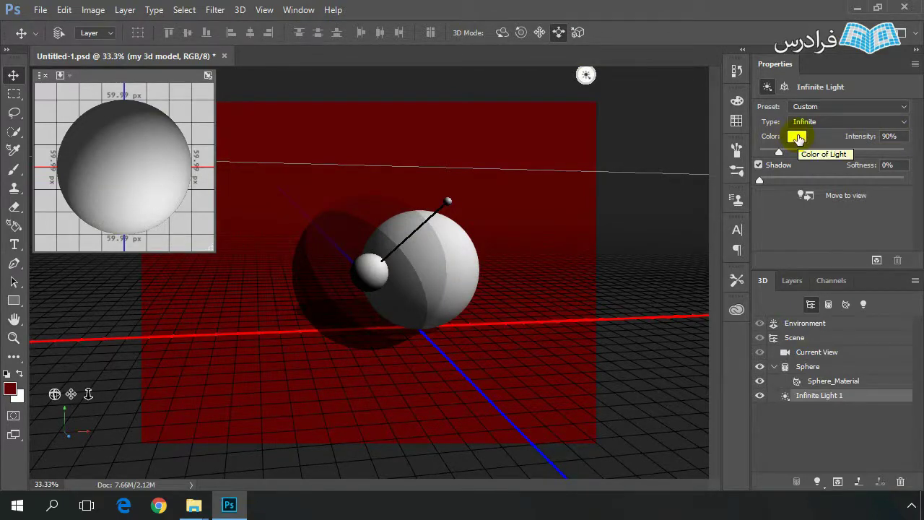
Turn off the infinite light's shadow and hide the 3D ground plane
click(758, 173)
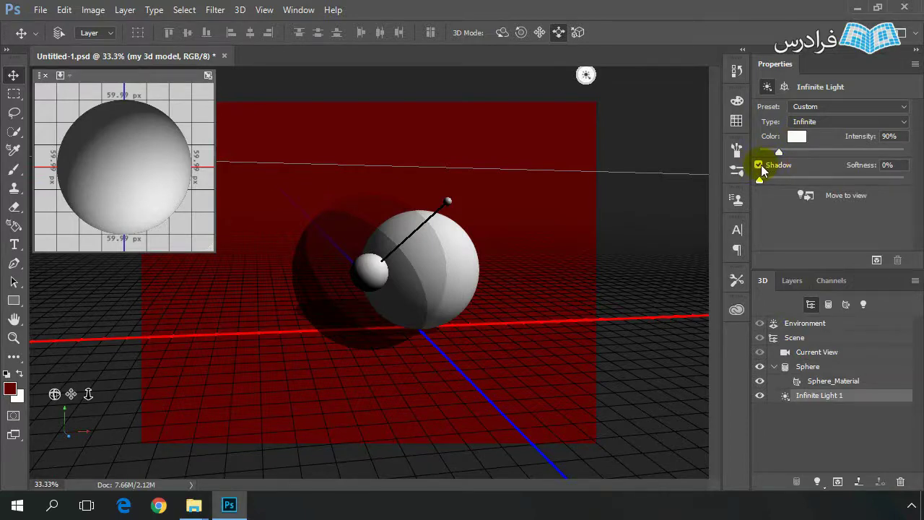
click(760, 167)
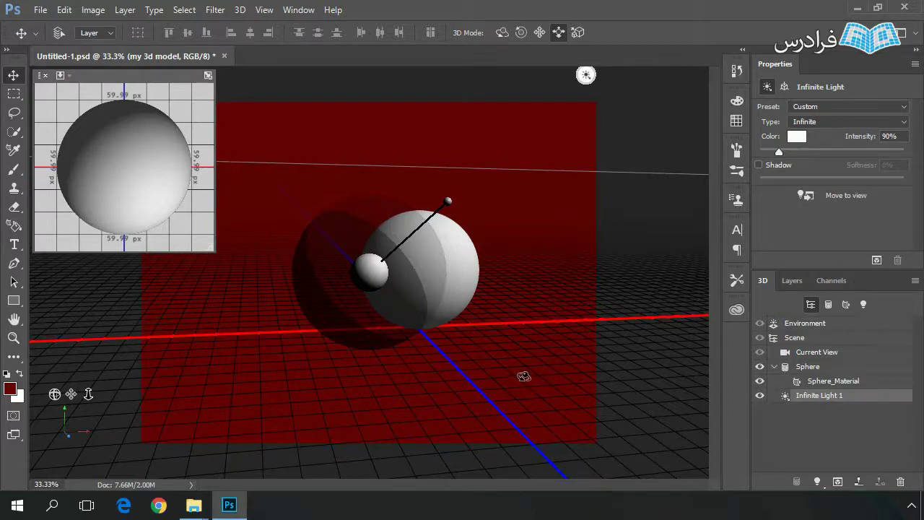
click(267, 11)
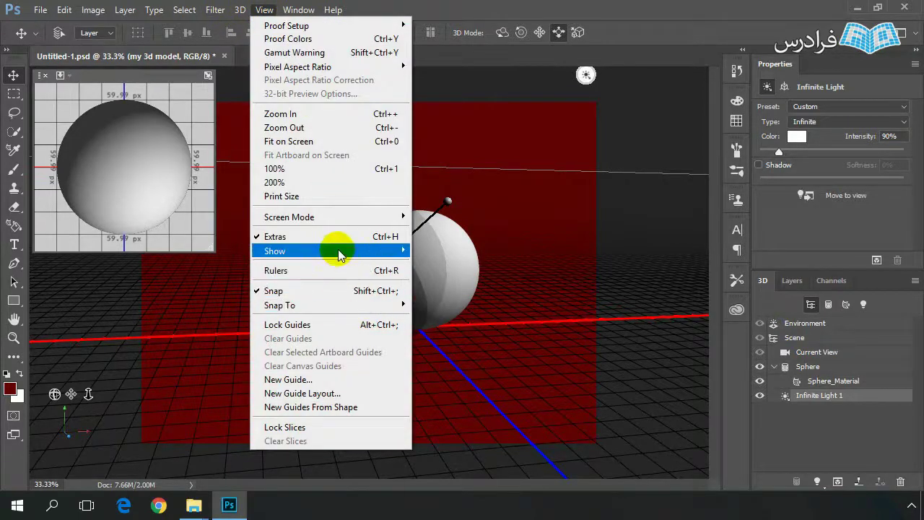
mouse_move(339, 255)
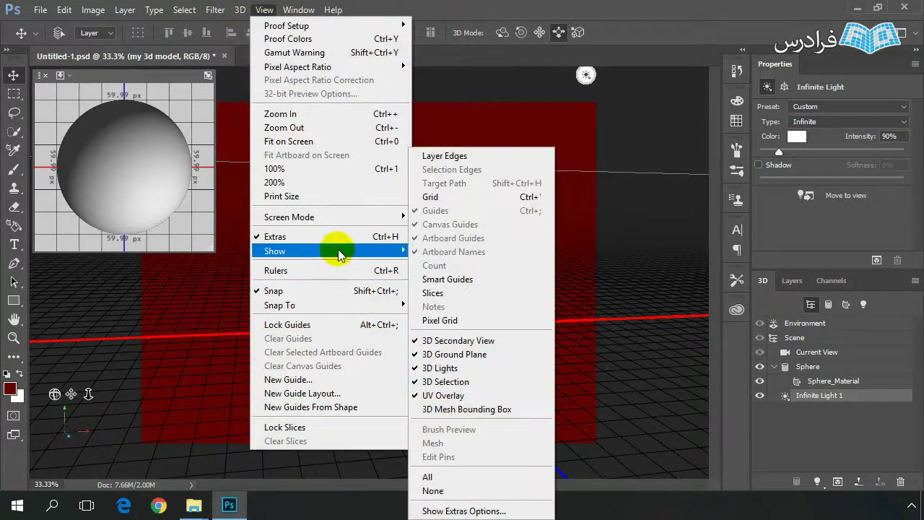
click(461, 355)
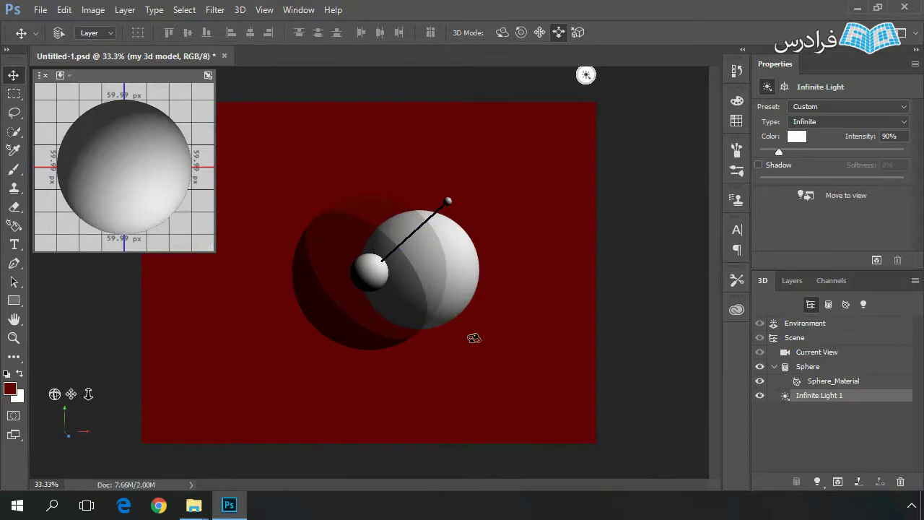
click(264, 10)
mouse_move(298, 10)
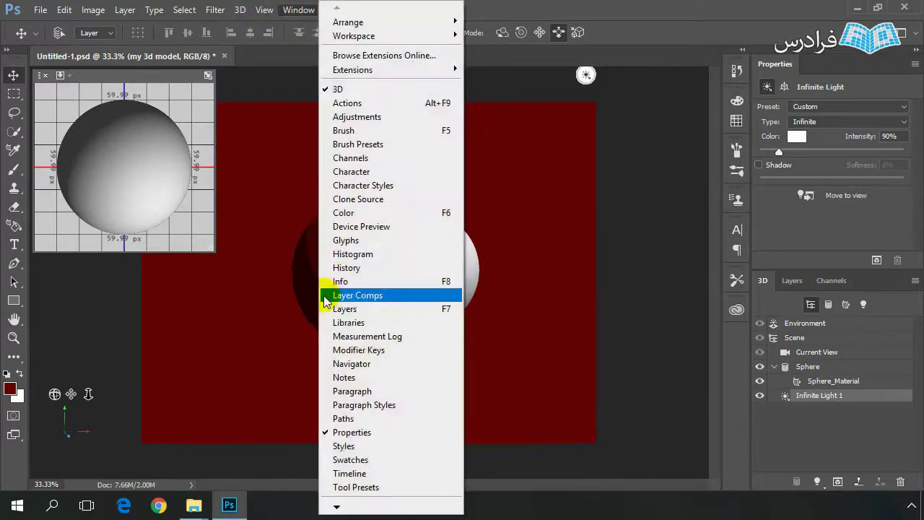
click(240, 9)
click(260, 10)
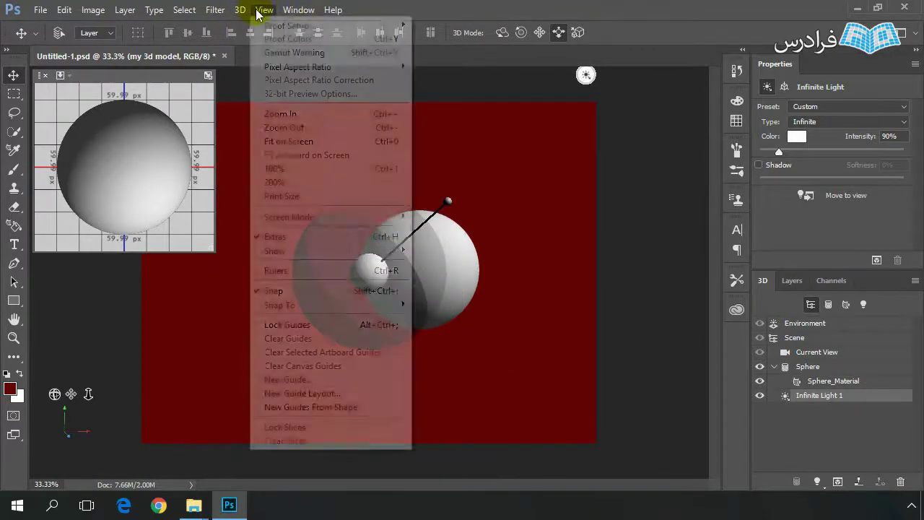
mouse_move(320, 252)
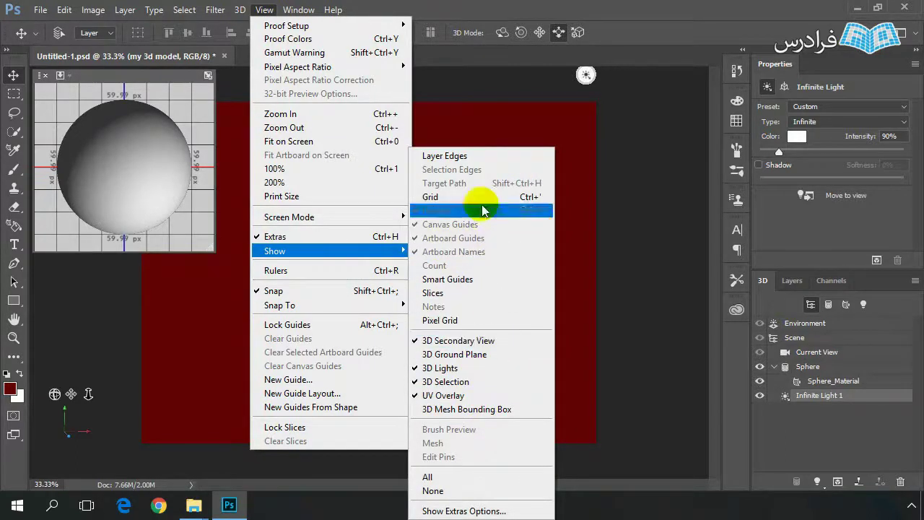
click(478, 355)
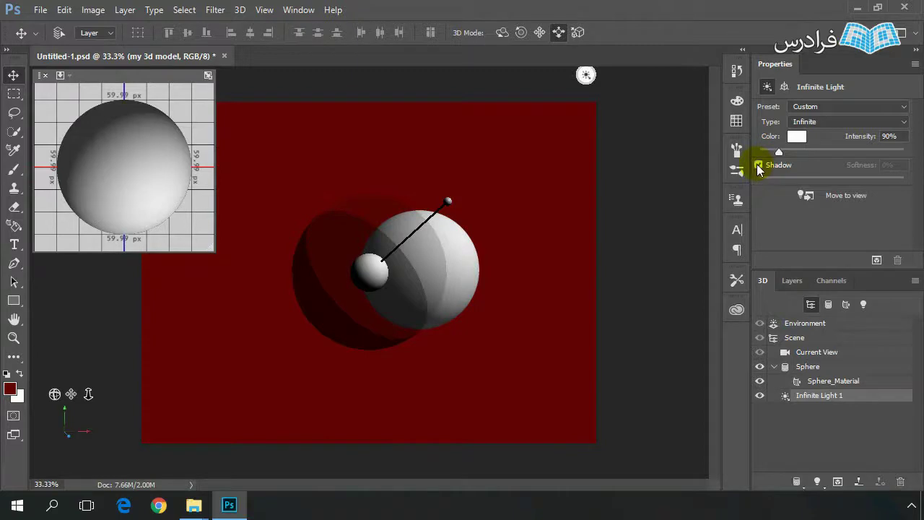
Turn the infinite light's shadow back on and select Scene to inspect the sphere's shadow without the light widget
click(758, 165)
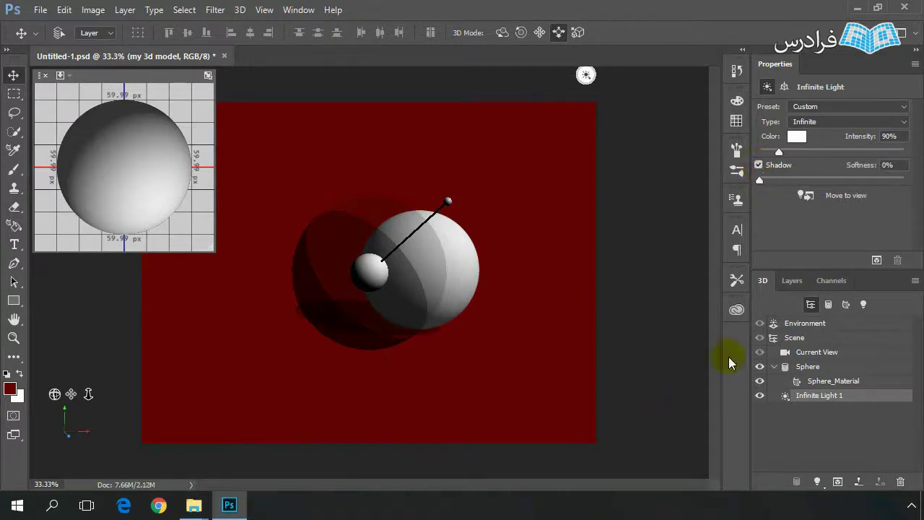
click(797, 339)
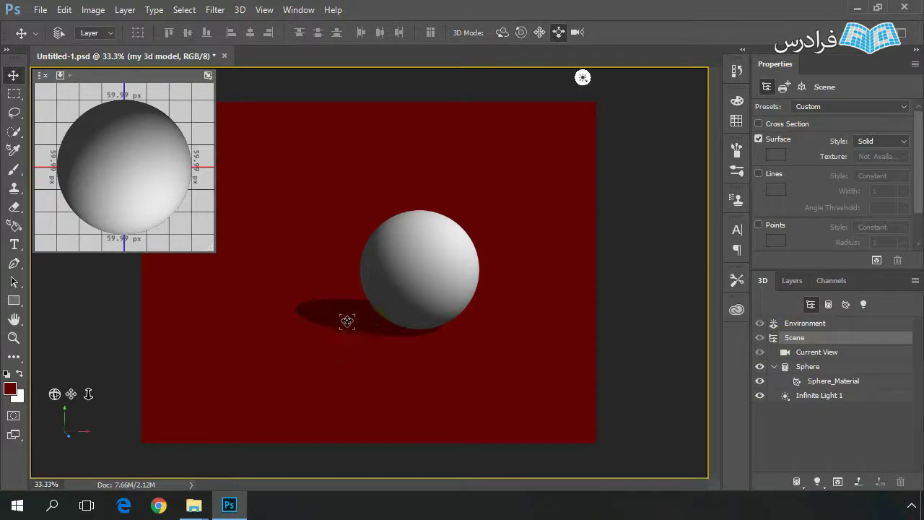
click(830, 399)
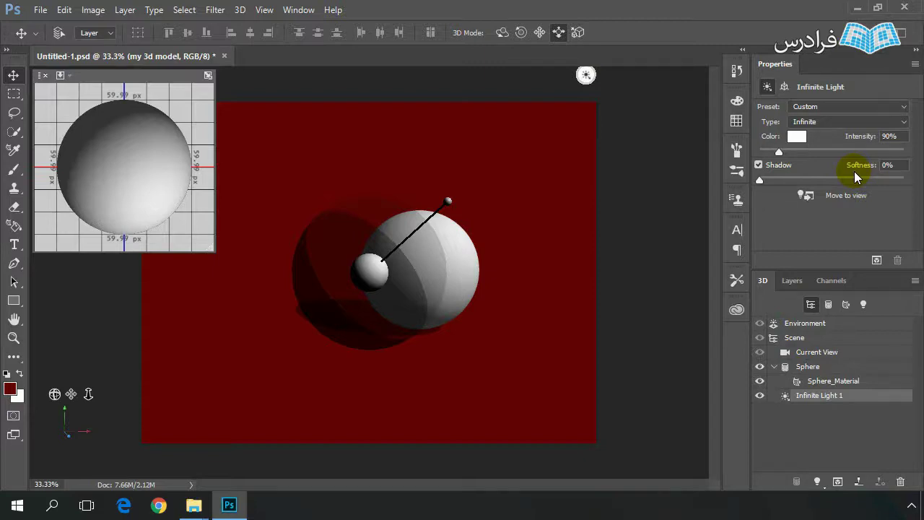
click(794, 324)
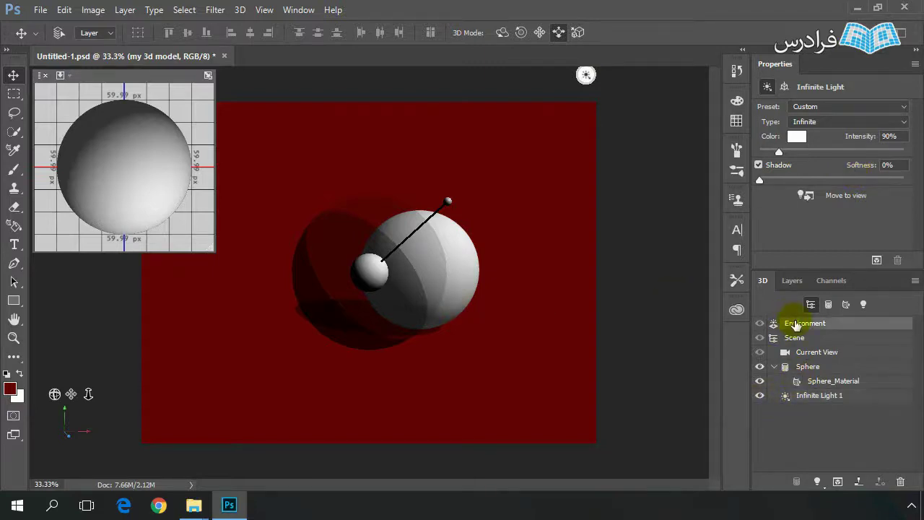
click(794, 338)
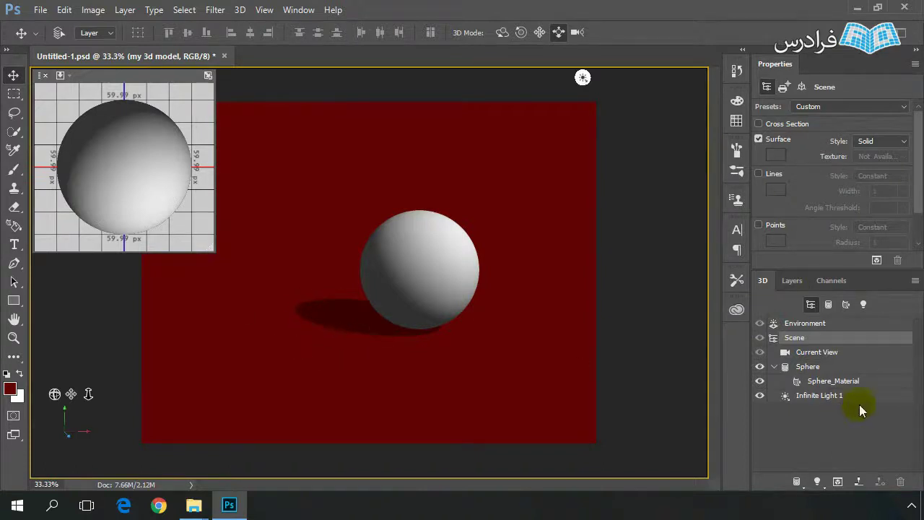
Set the shadow softness of Infinite Light 1 to 24%, and inspect the softened edge with Scene selected
click(817, 395)
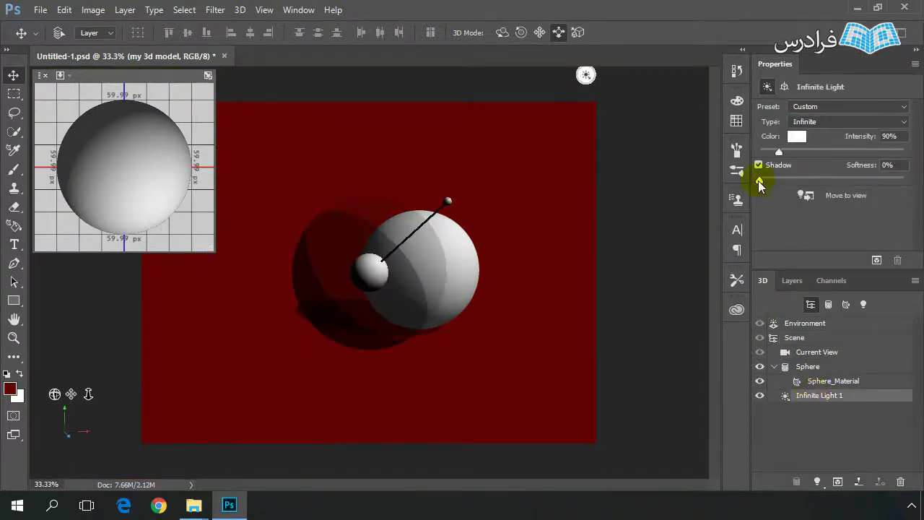
drag(765, 182, 771, 180)
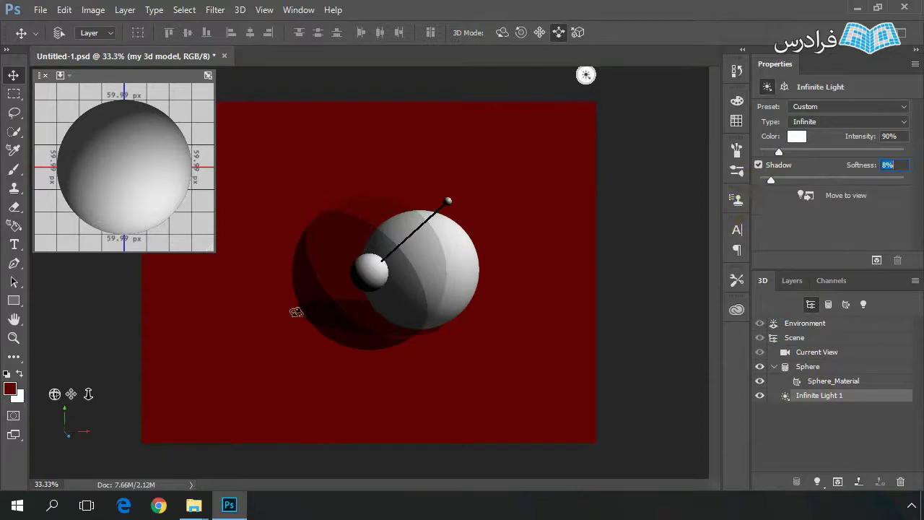
click(773, 181)
drag(772, 181, 804, 181)
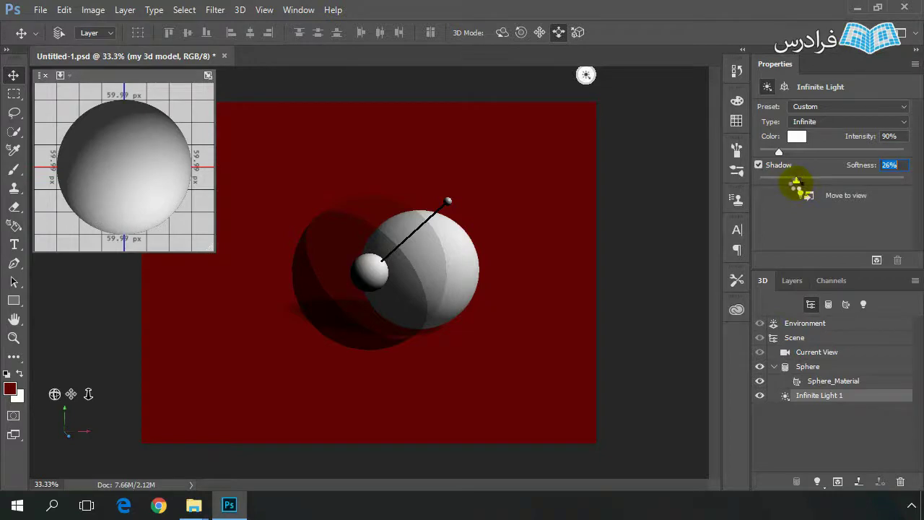
click(803, 337)
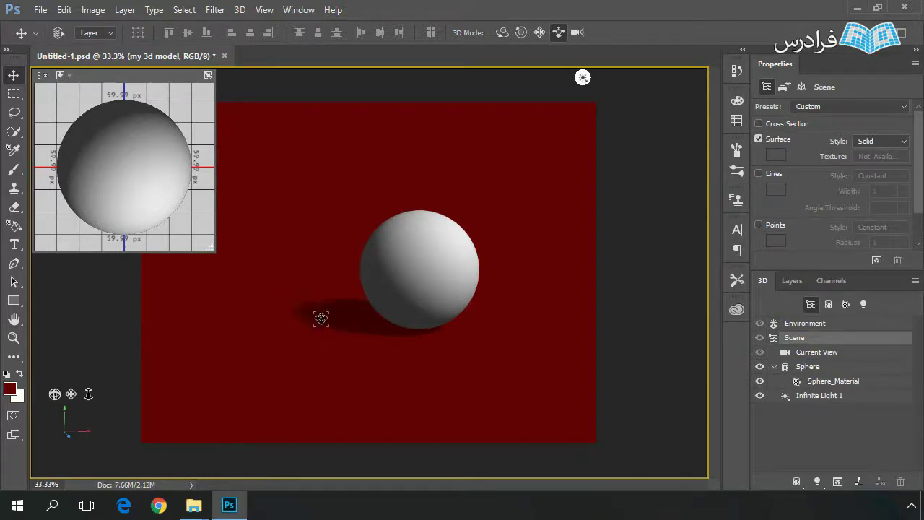
click(798, 396)
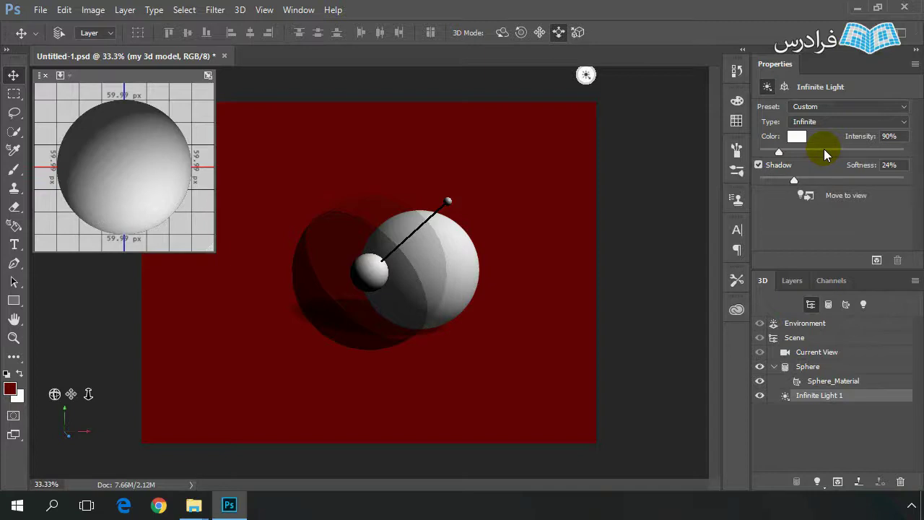
Bring up the document's layers and turn the 3D ground plane display back on
key(F7)
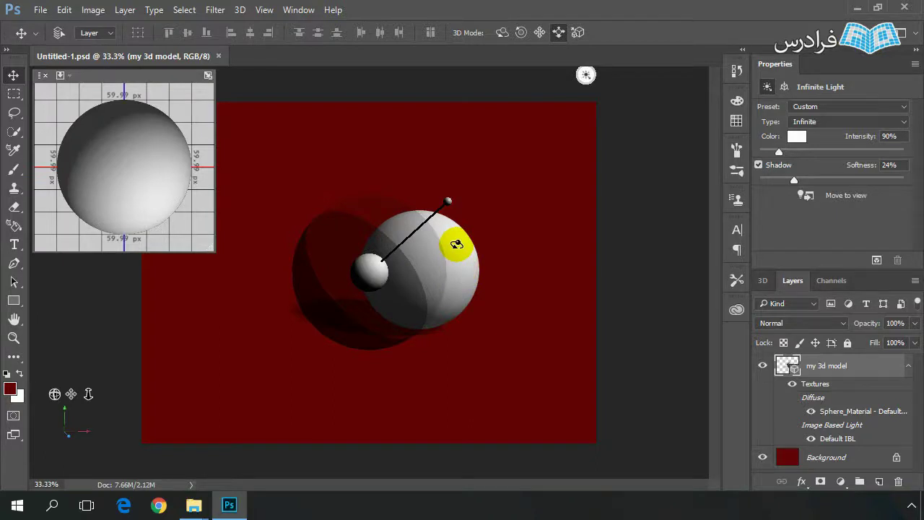
click(264, 10)
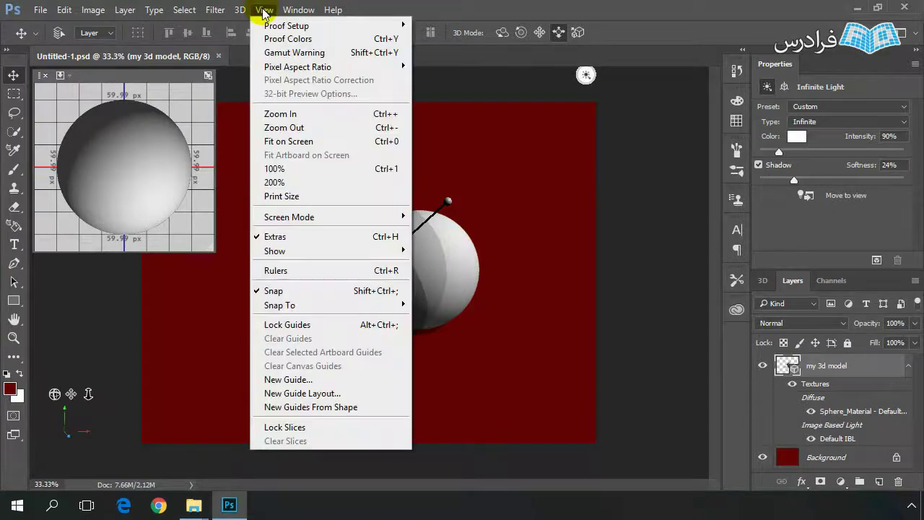
mouse_move(348, 251)
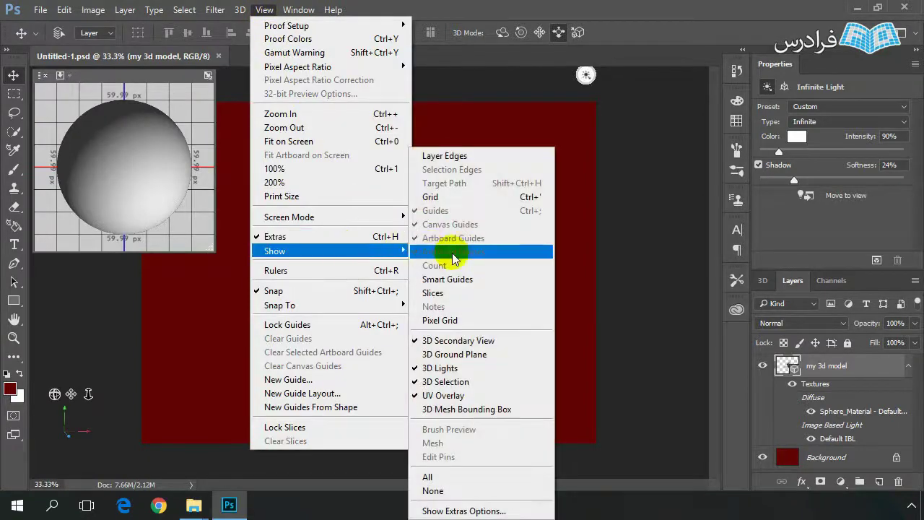
click(473, 361)
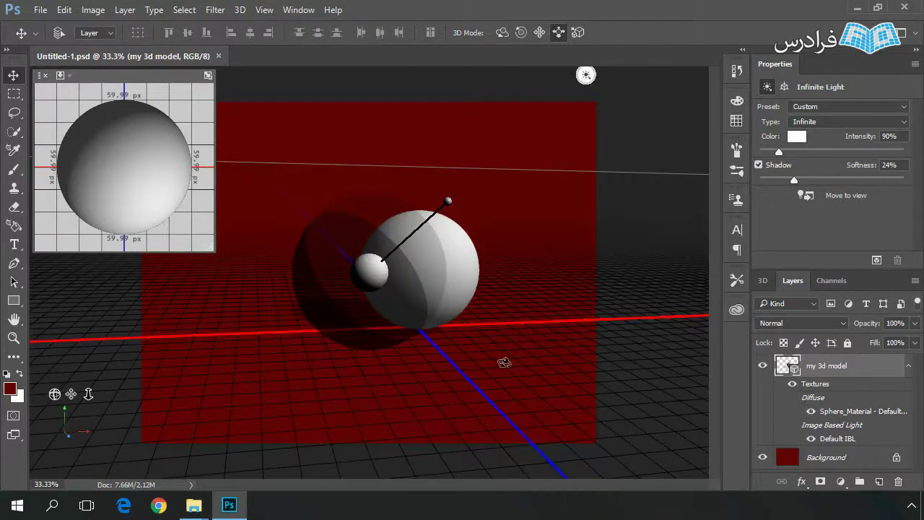
Set the foreground color to white (ffffff) and fill the Background layer with it
click(794, 463)
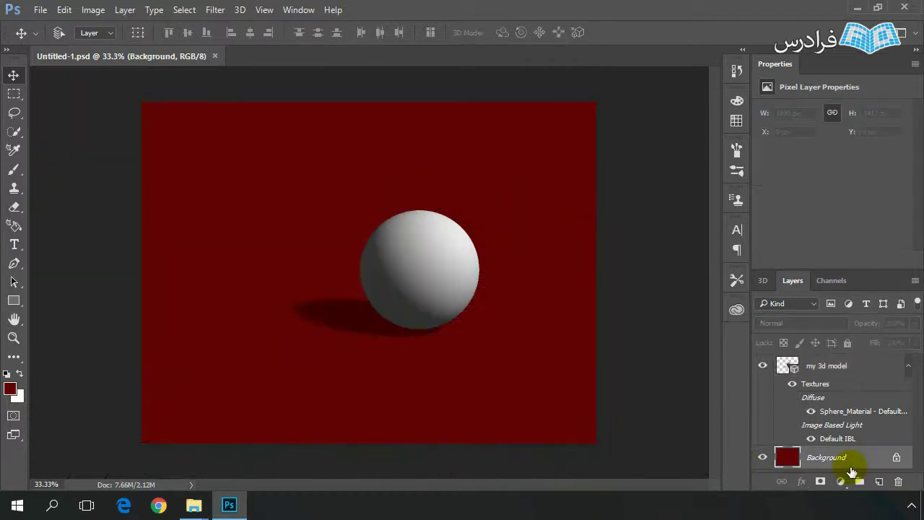
click(10, 389)
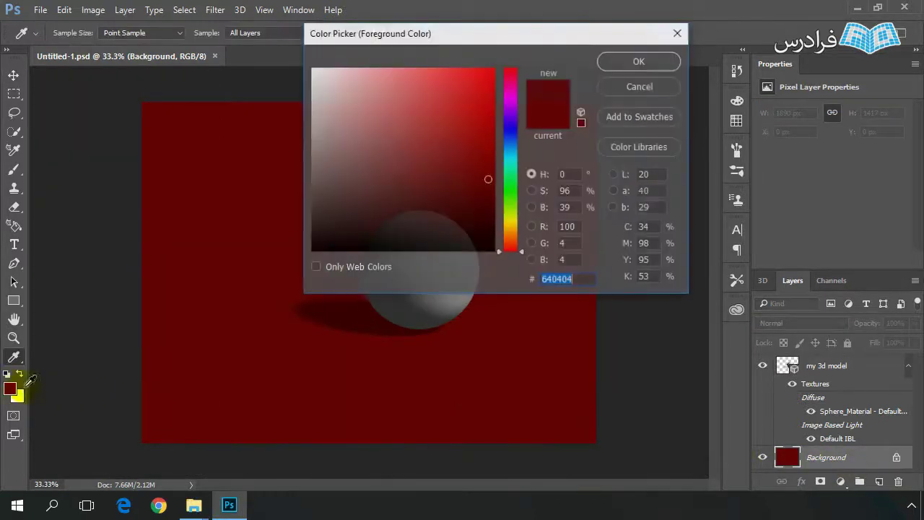
click(380, 135)
text(ffffff)
click(643, 59)
key(v)
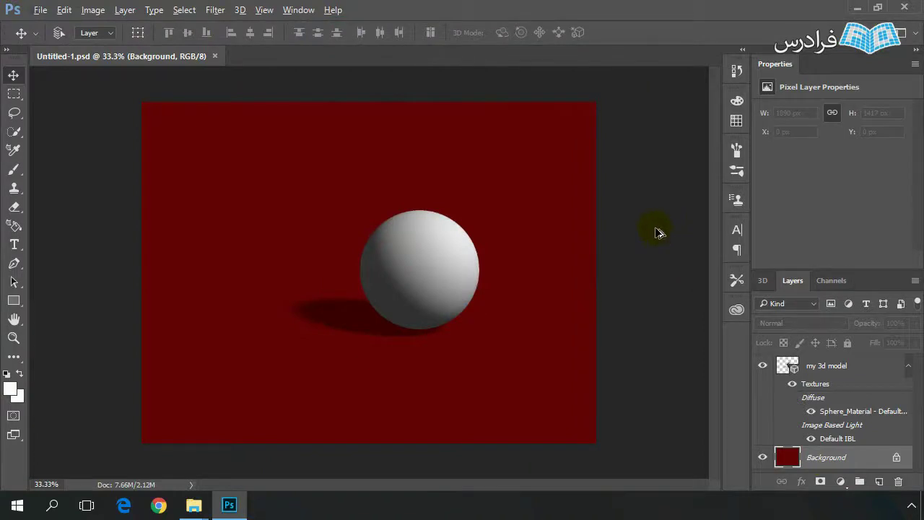
key(alt+BackSpace)
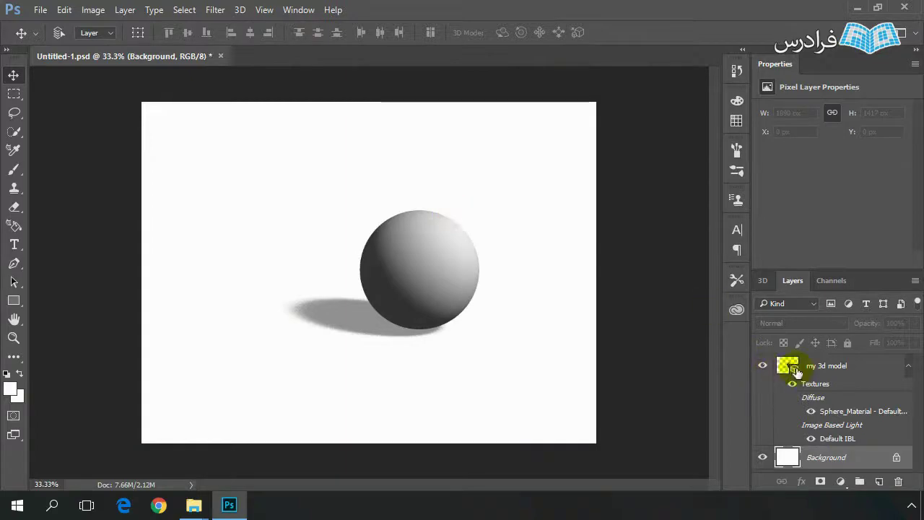
Reopen the 3D scene of the my 3d model layer and select its Current View camera
click(764, 283)
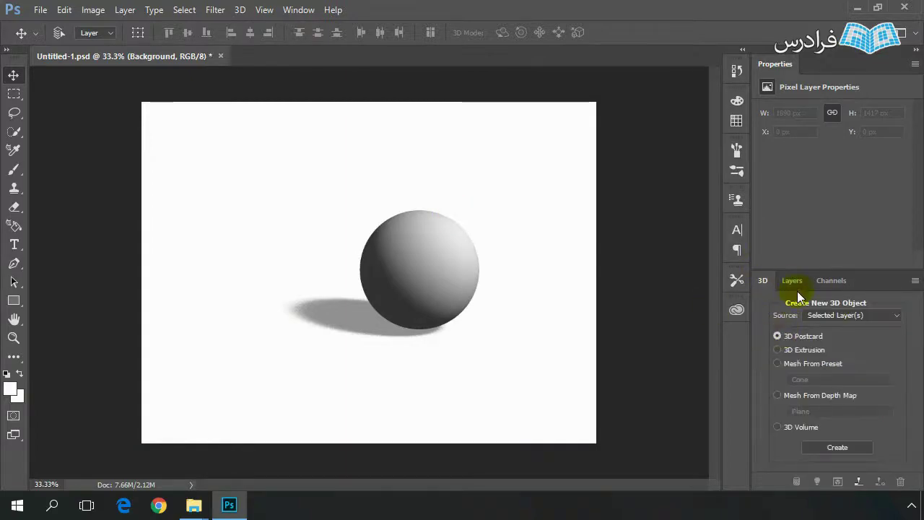
click(792, 280)
click(785, 365)
double_click(784, 362)
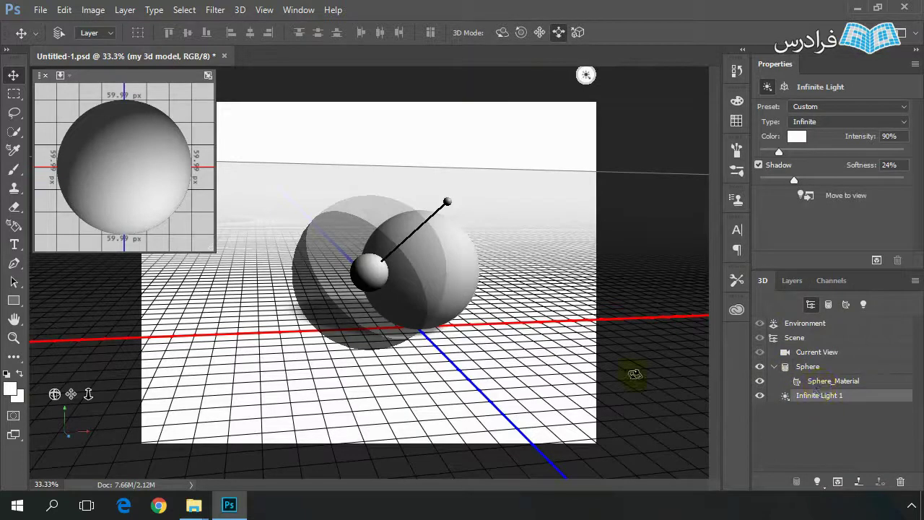
click(635, 374)
Try rolling the 3D camera, and orbit it to view the sphere from a higher angle on its other side
click(518, 34)
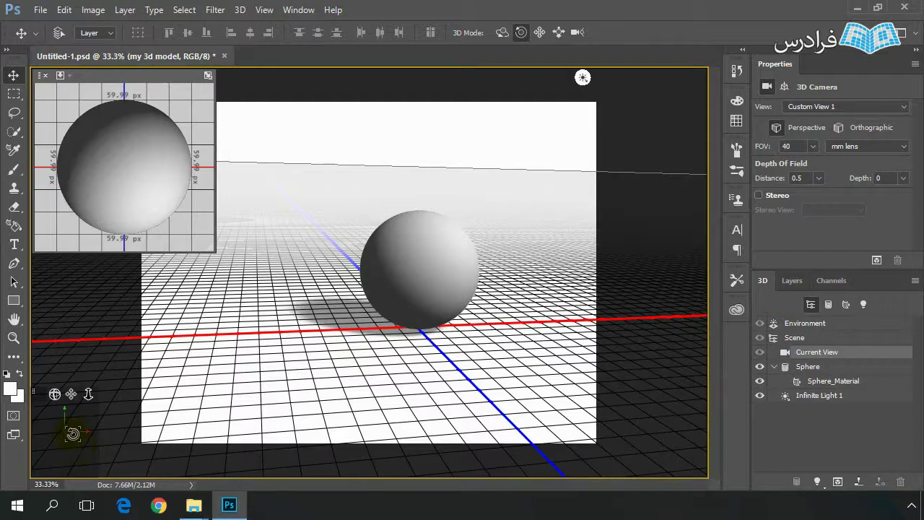
click(443, 216)
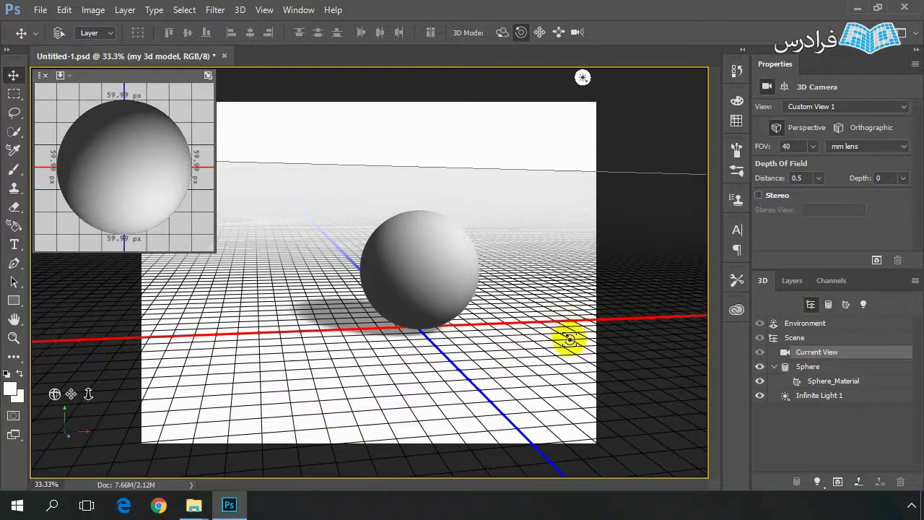
drag(561, 325, 544, 334)
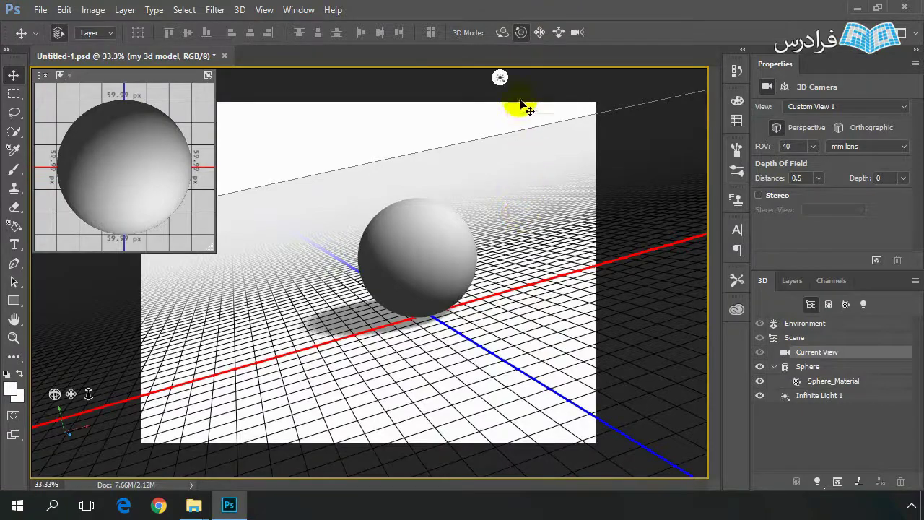
drag(525, 107, 505, 36)
click(502, 32)
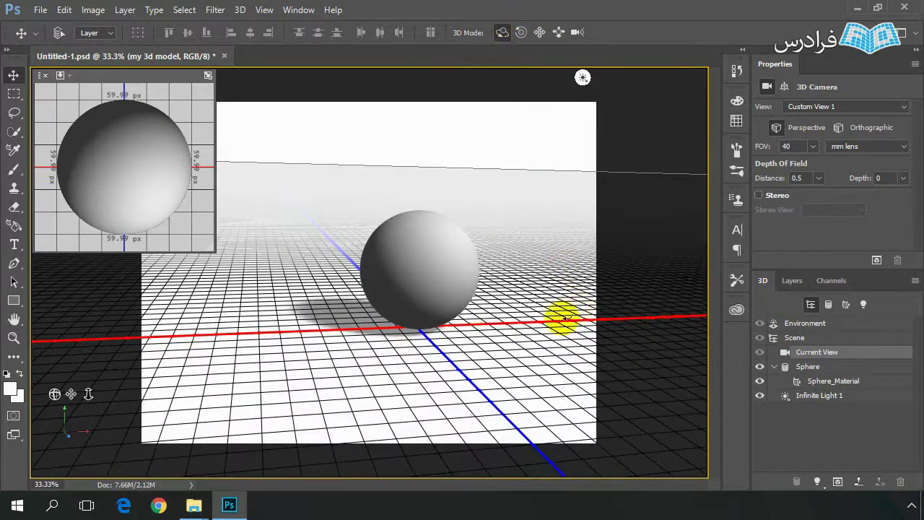
drag(566, 316, 633, 298)
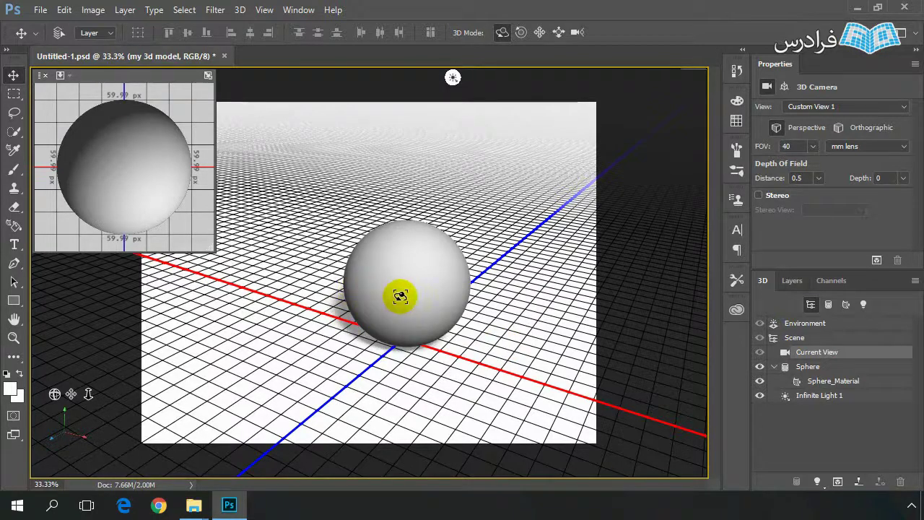
Move the Sphere mesh up and down along its Y axis and return it to ground level, at about 858 px
click(808, 366)
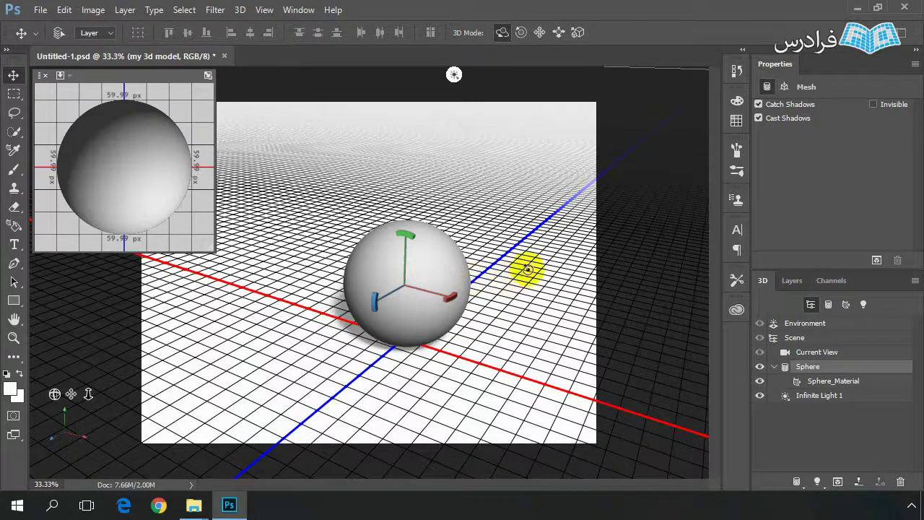
click(541, 34)
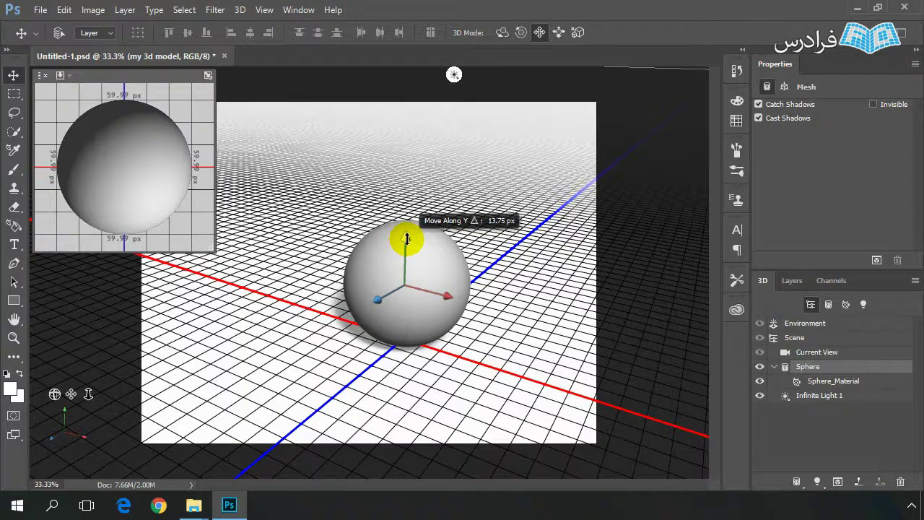
drag(406, 239, 414, 130)
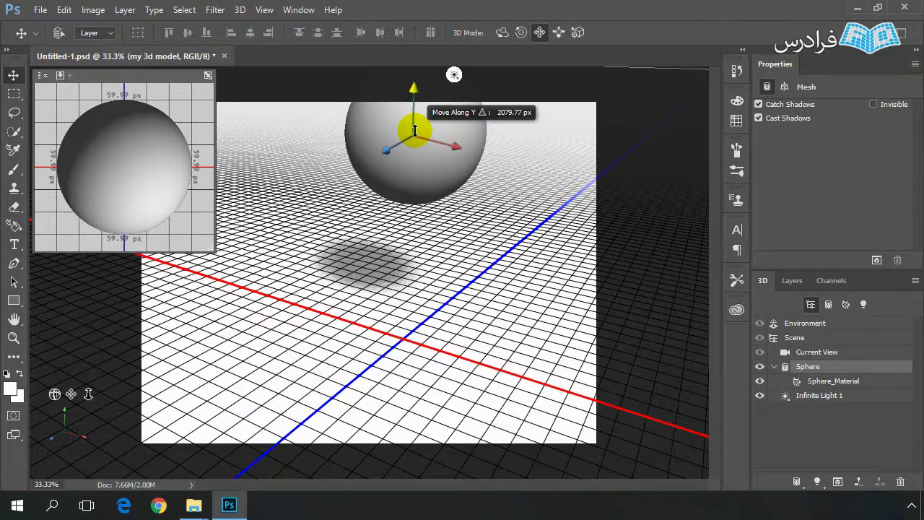
drag(415, 131, 392, 347)
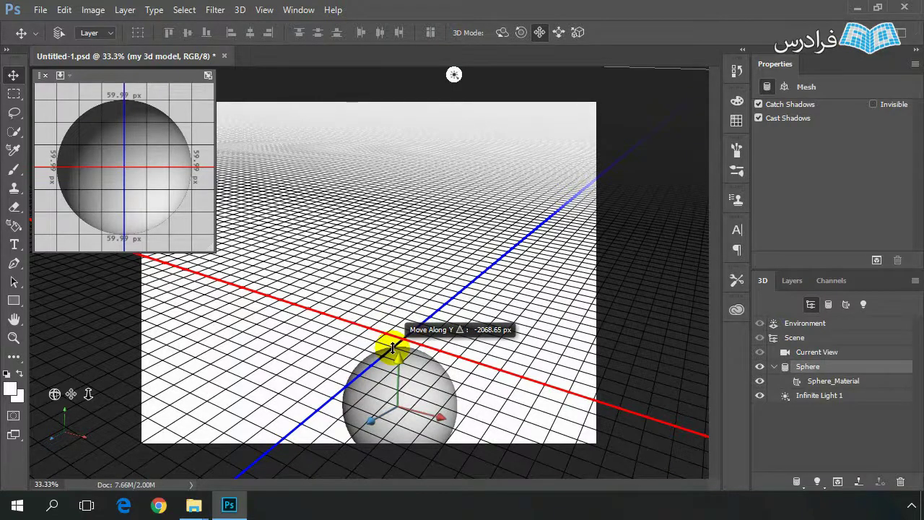
drag(392, 348, 406, 240)
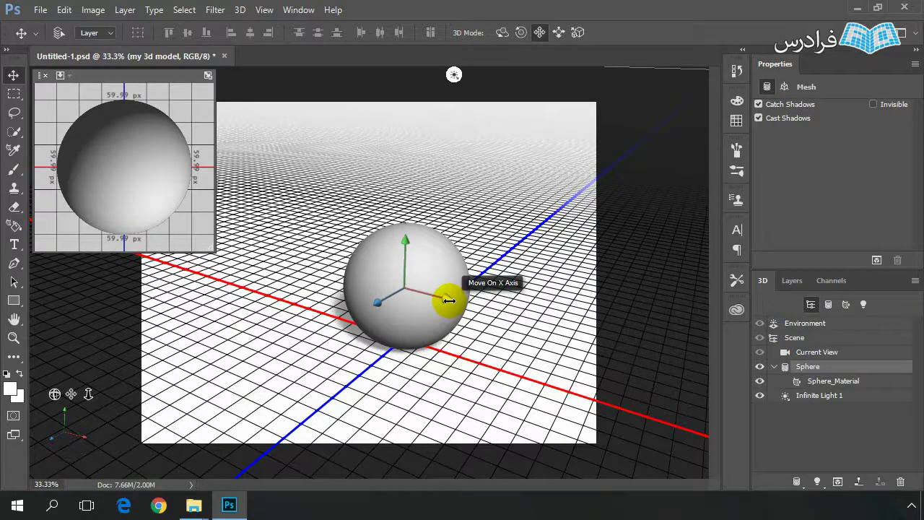
Move the sphere far out along its X axis and bring it back near the origin, at about 46 px
drag(449, 301, 426, 385)
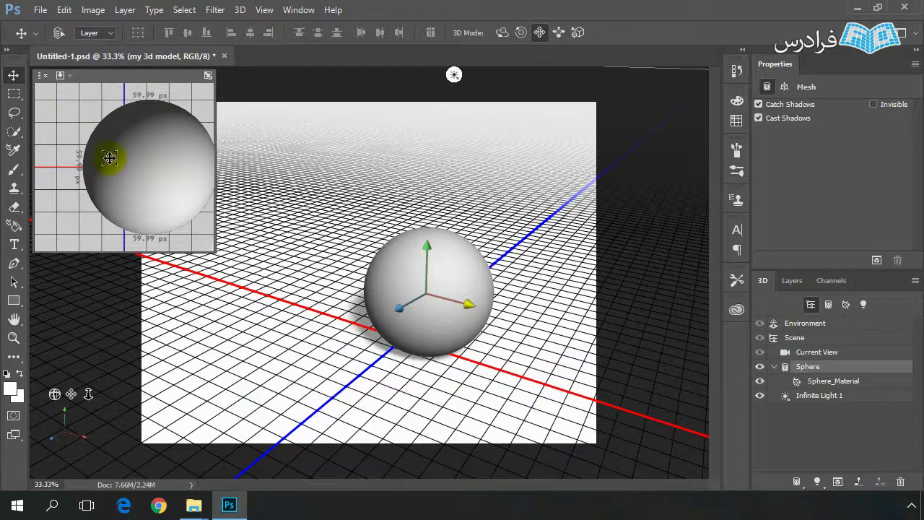
drag(471, 306, 682, 361)
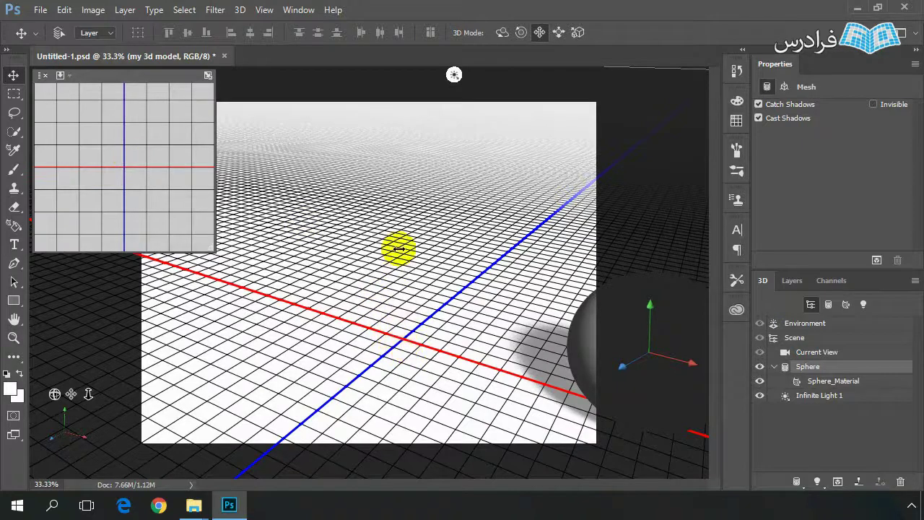
mouse_move(79, 171)
mouse_down()
mouse_move(45, 171)
mouse_move(204, 190)
mouse_move(155, 193)
mouse_move(242, 195)
mouse_move(52, 196)
mouse_move(91, 198)
mouse_move(91, 189)
mouse_move(68, 185)
mouse_up()
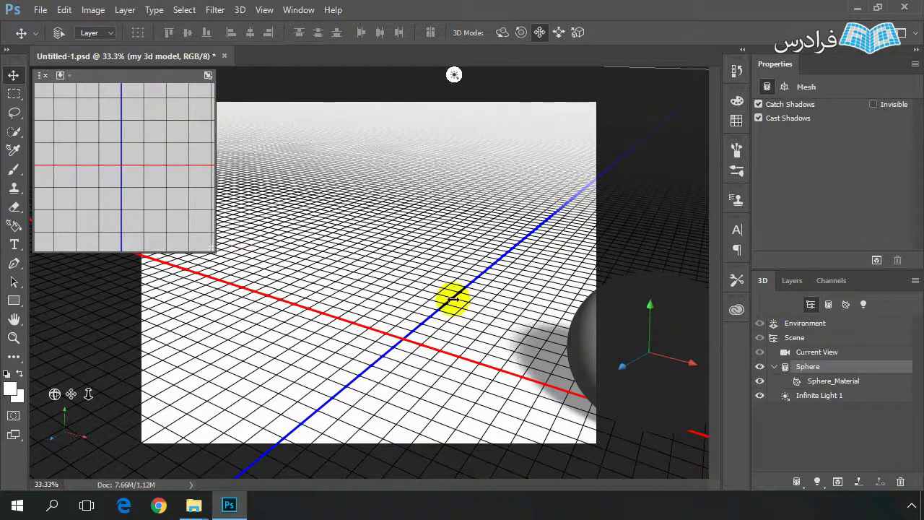
drag(689, 362, 448, 342)
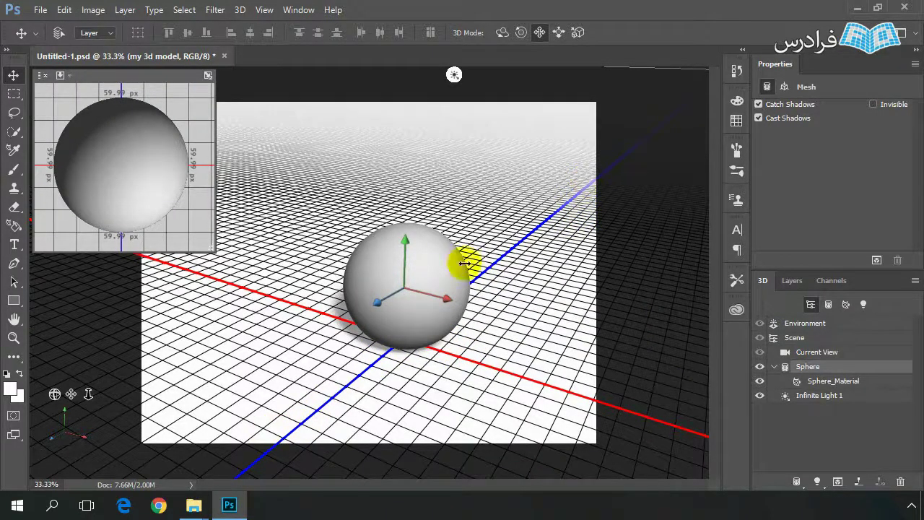
drag(436, 291, 449, 298)
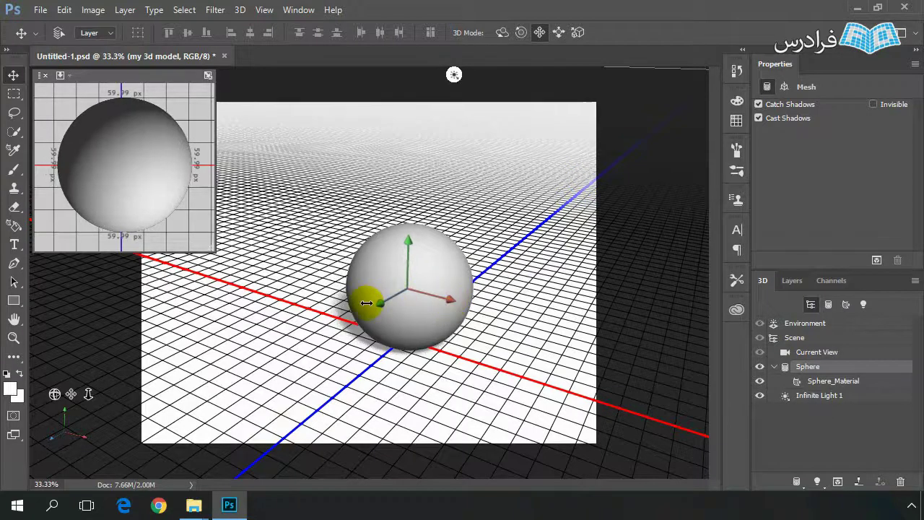
Move the sphere back and forth along its Z axis, ending at about 233 px, and show its coordinates
drag(380, 302, 223, 428)
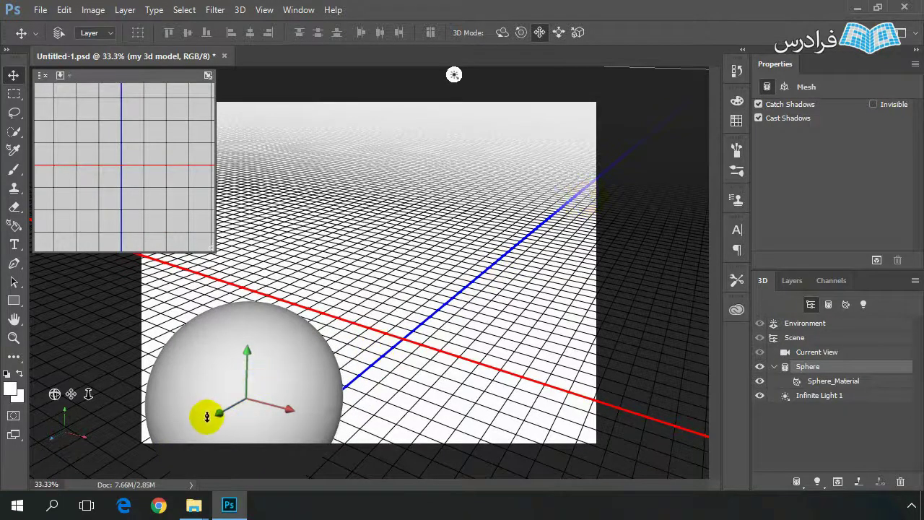
drag(208, 415, 599, 138)
drag(438, 272, 314, 390)
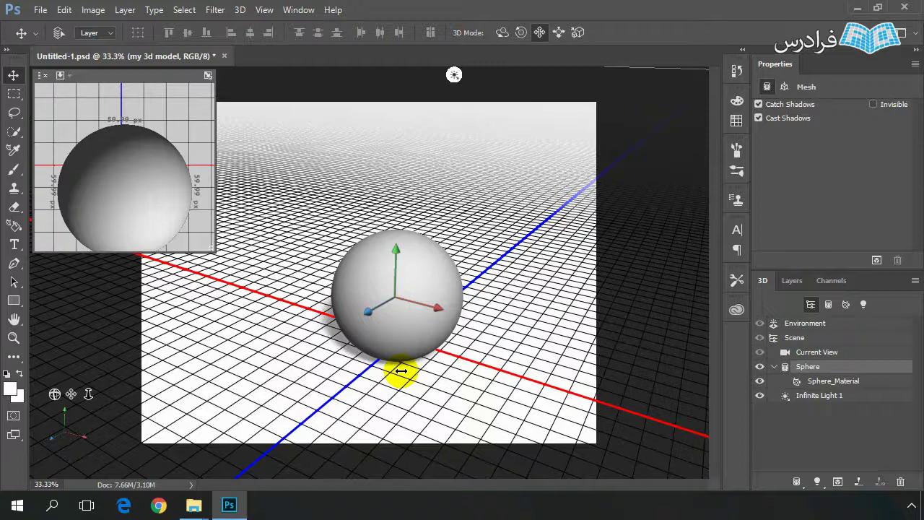
drag(401, 371, 564, 337)
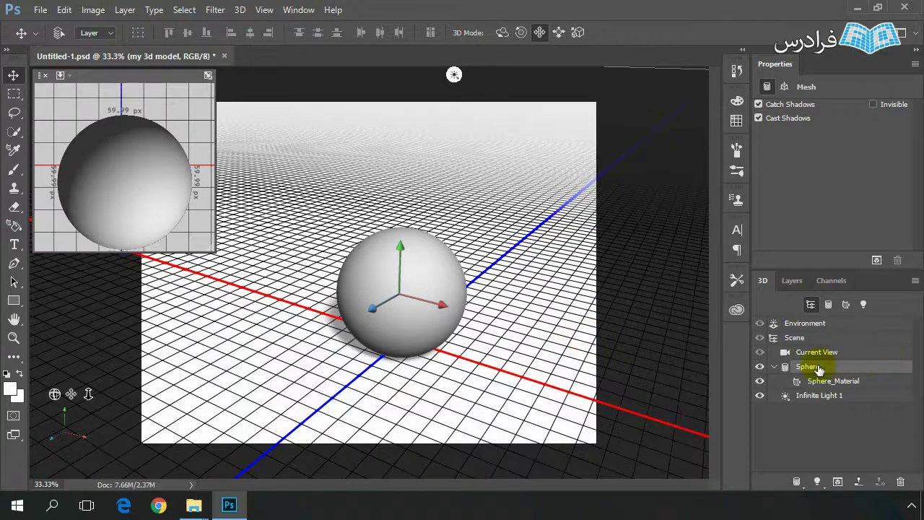
click(784, 88)
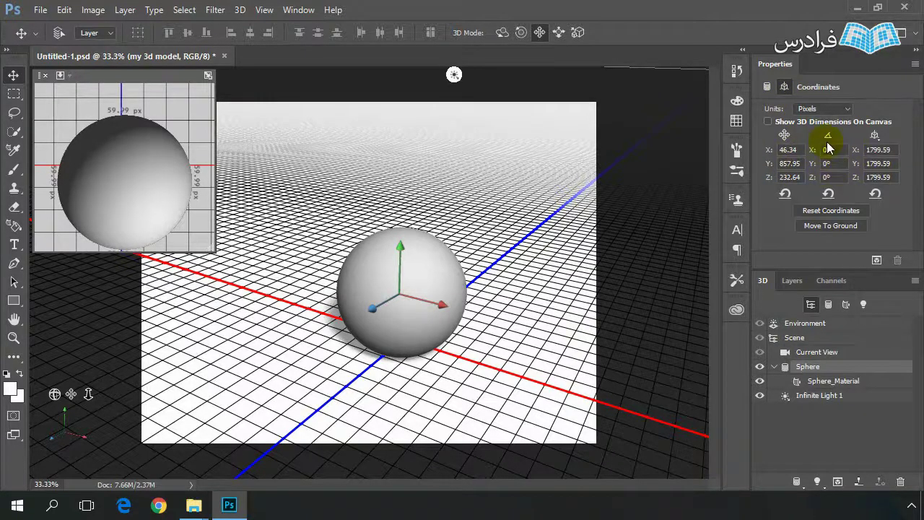